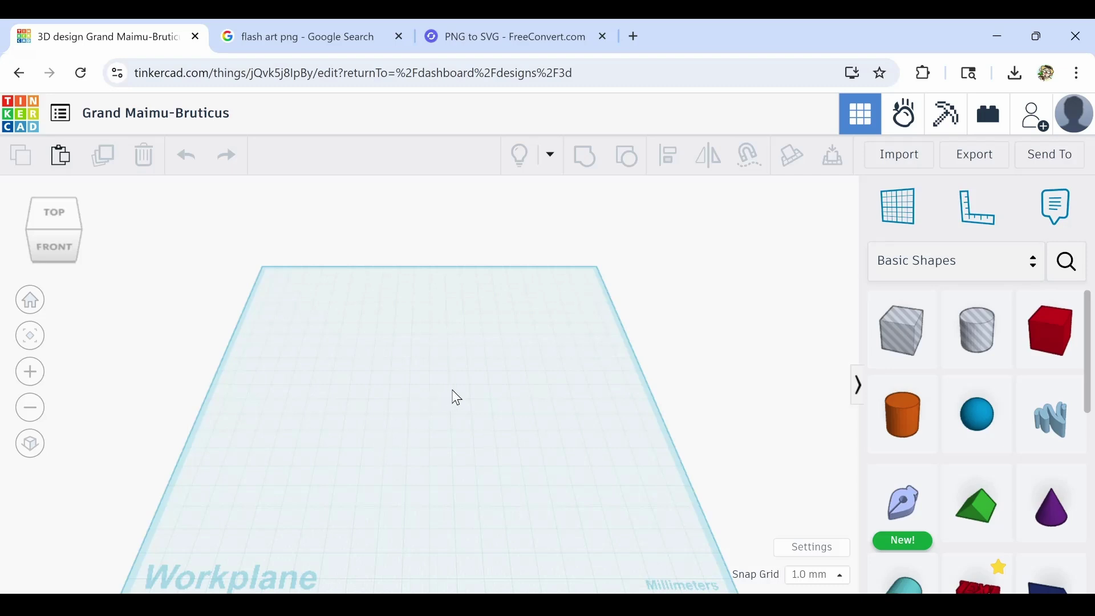
Step: Orbit the empty Grand Maimu-Bruticus workplane slightly
mouse_move(465, 385)
right_mouse_down()
mouse_move(474, 397)
mouse_move(470, 358)
right_mouse_up()
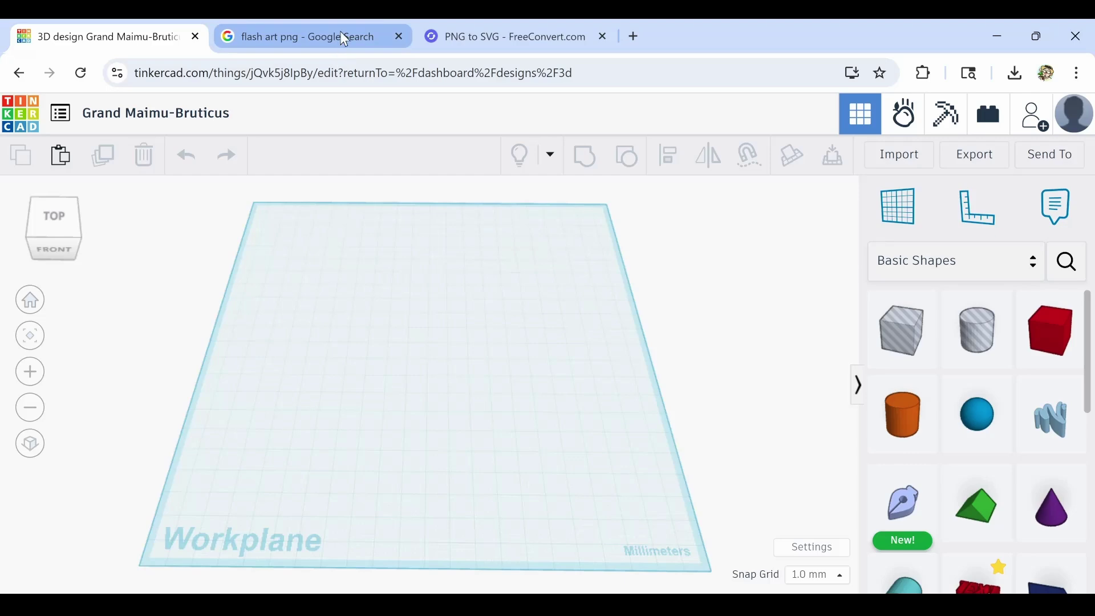
Step: Preview the Behance 'Tattoo Flash 2' hand-and-dagger image from the flash art results
left_click(340, 31)
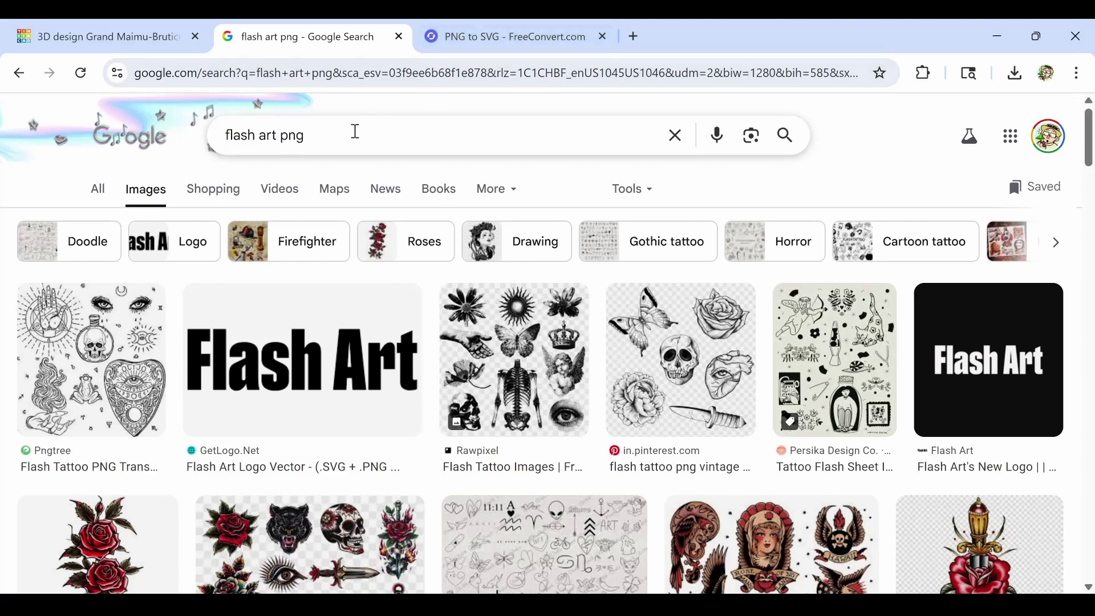
scroll(331, 146, "down", 1)
scroll(330, 152, "down", 2)
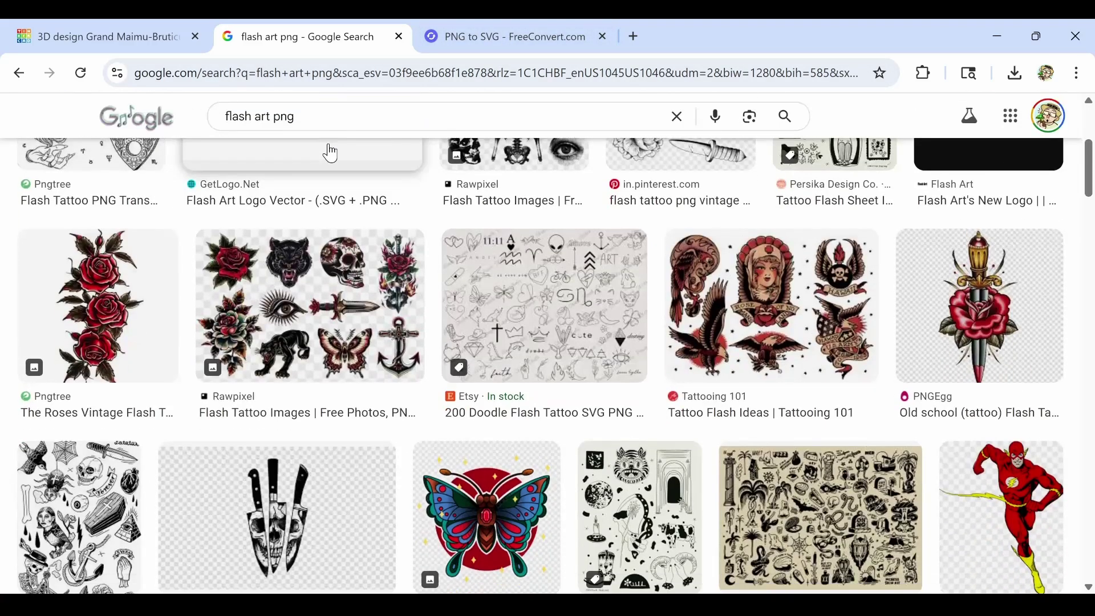
scroll(330, 152, "down", 1)
scroll(331, 152, "down", 3)
scroll(332, 152, "down", 3)
scroll(332, 152, "down", 2)
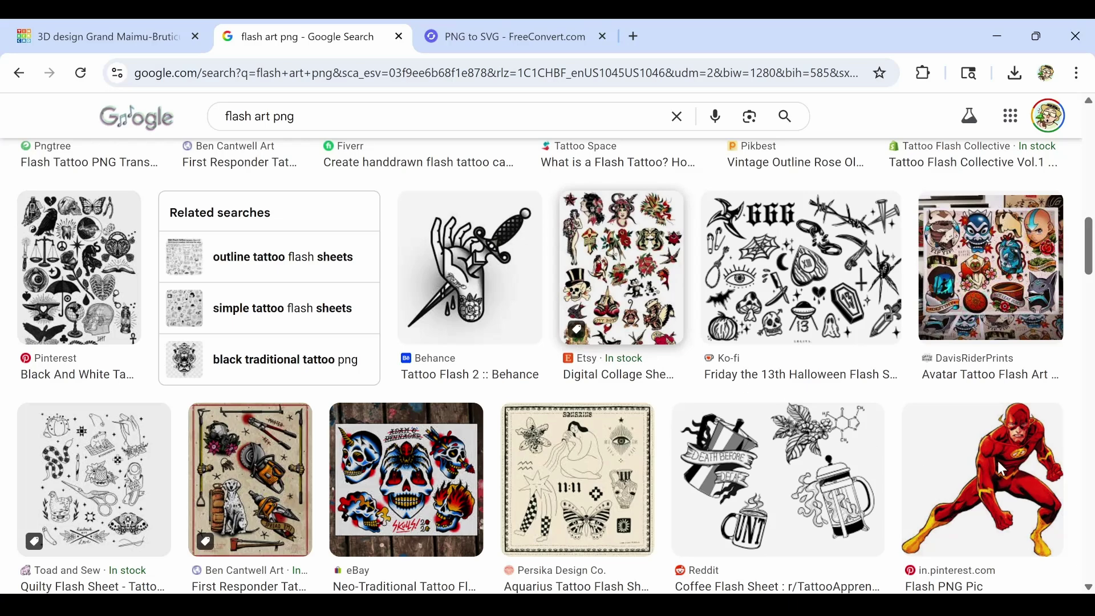
scroll(997, 458, "down", 1)
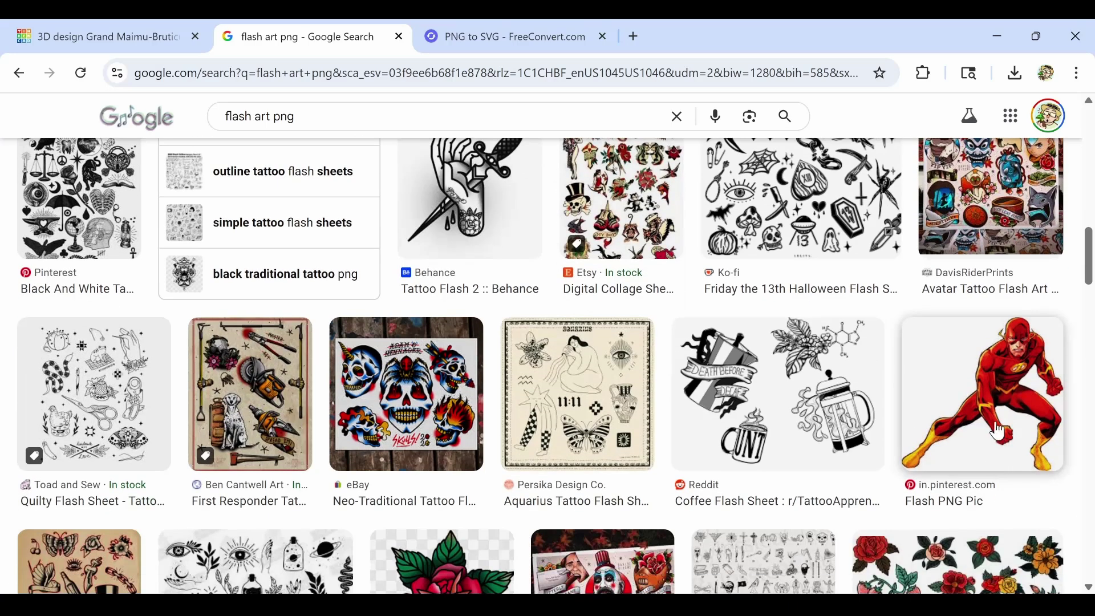
scroll(997, 433, "up", 1)
scroll(997, 431, "down", 1)
scroll(996, 402, "up", 1)
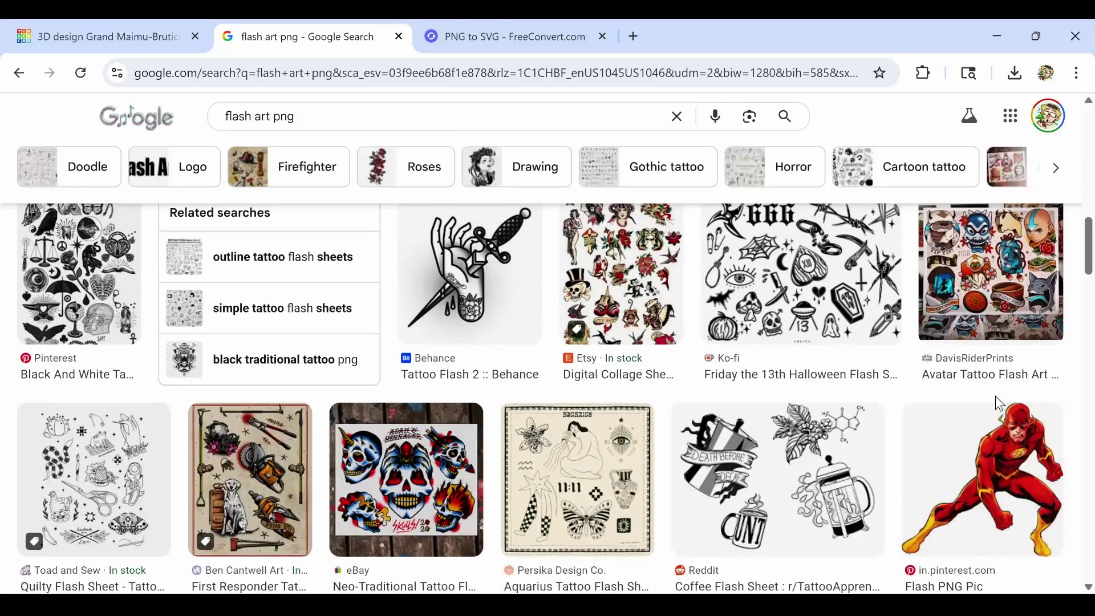
scroll(856, 419, "up", 2)
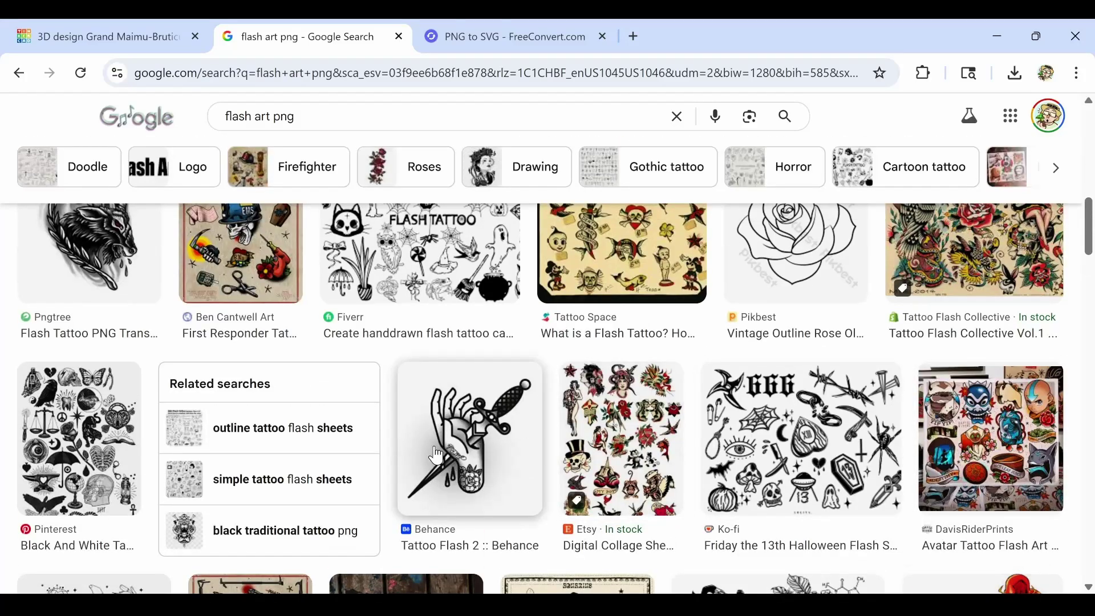
left_click(454, 442)
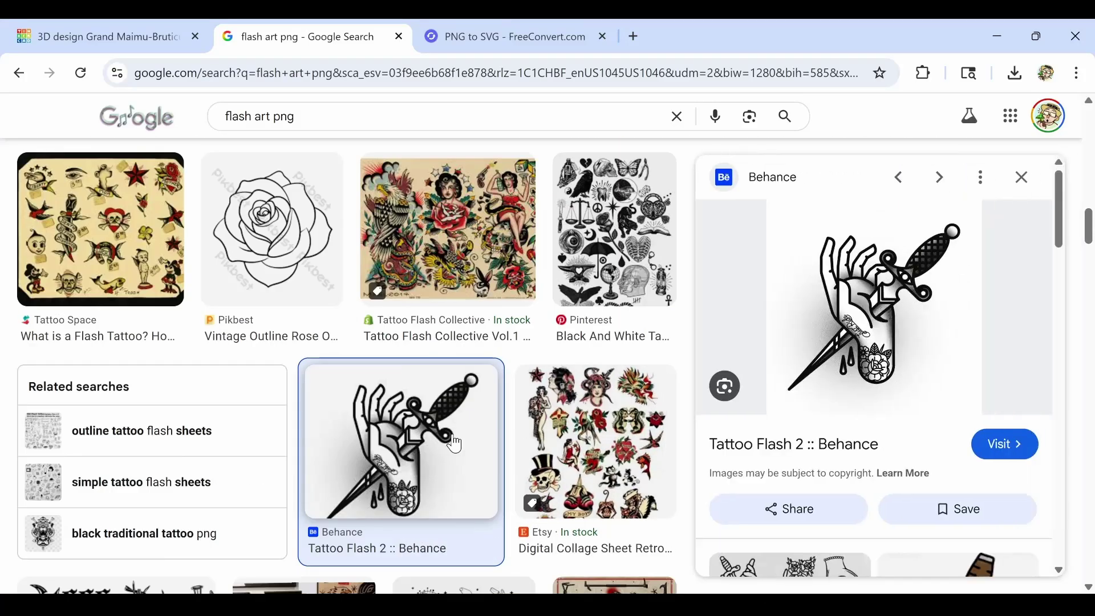
mouse_move(874, 307)
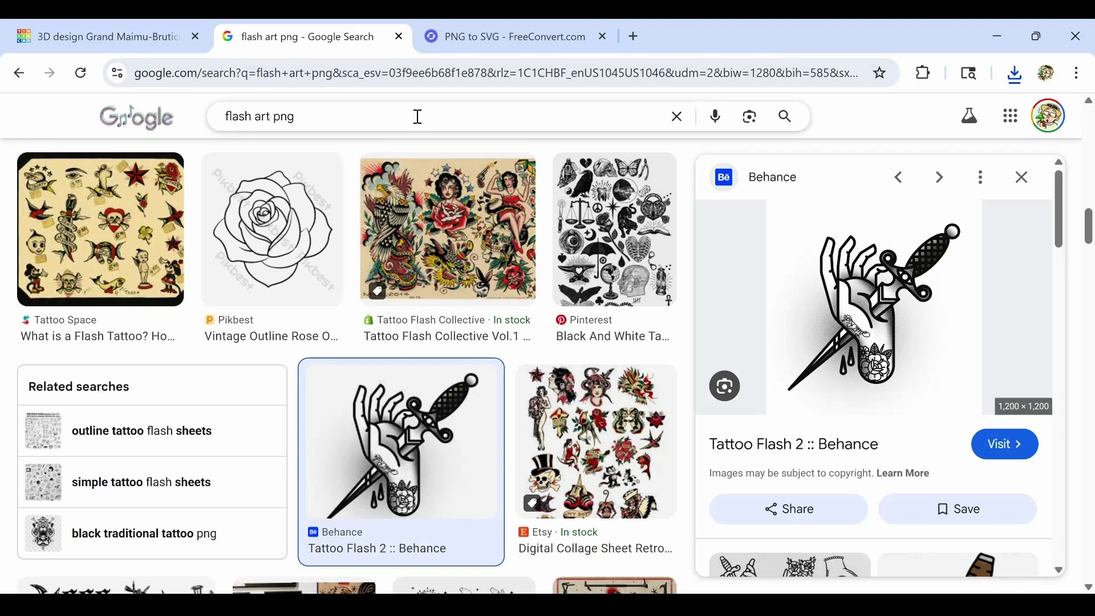
Step: Upload the tattoo PNG to FreeConvert, convert it to SVG, and save it locally
left_click(491, 48)
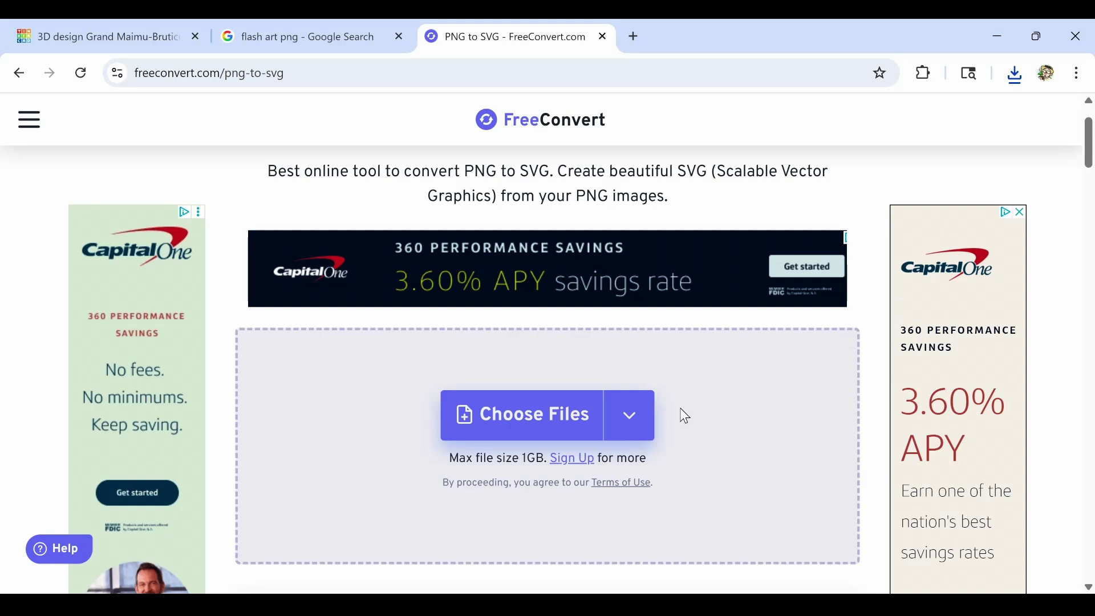
left_click(629, 416)
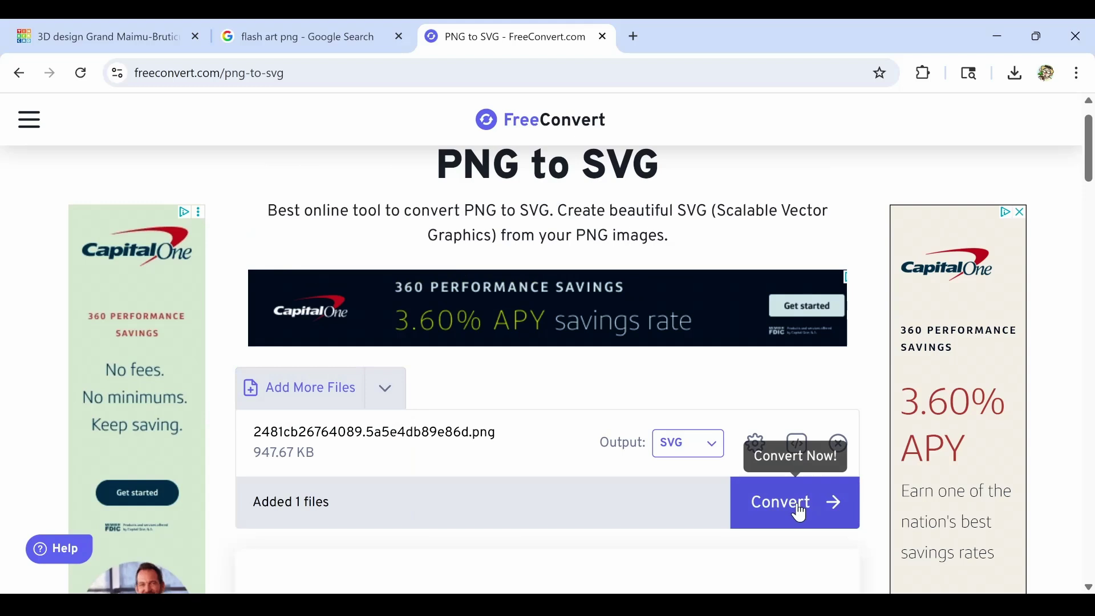
left_click(798, 510)
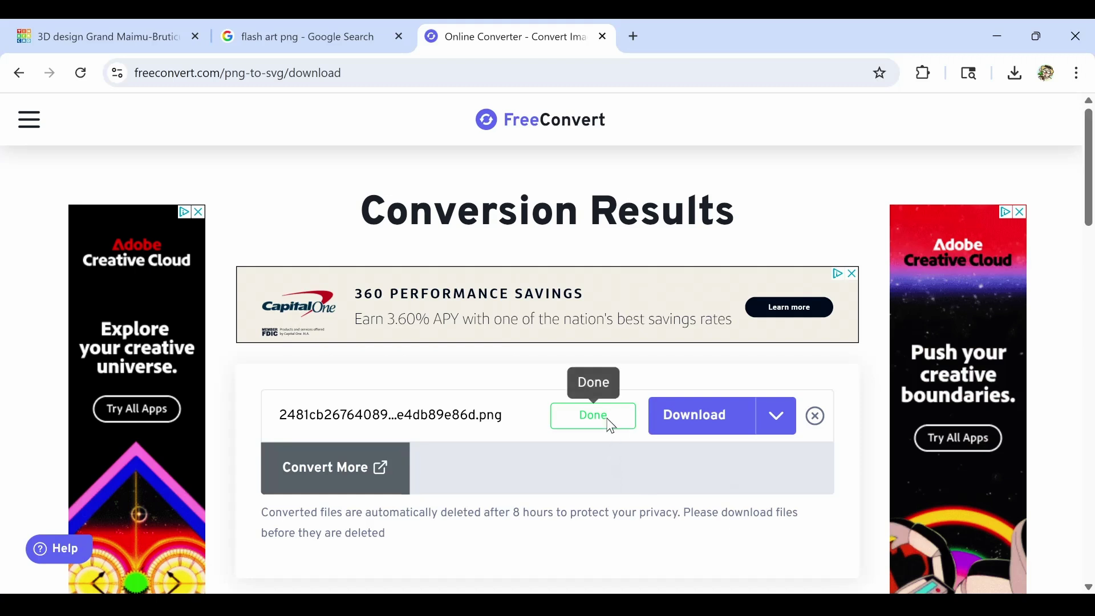
left_click(771, 421)
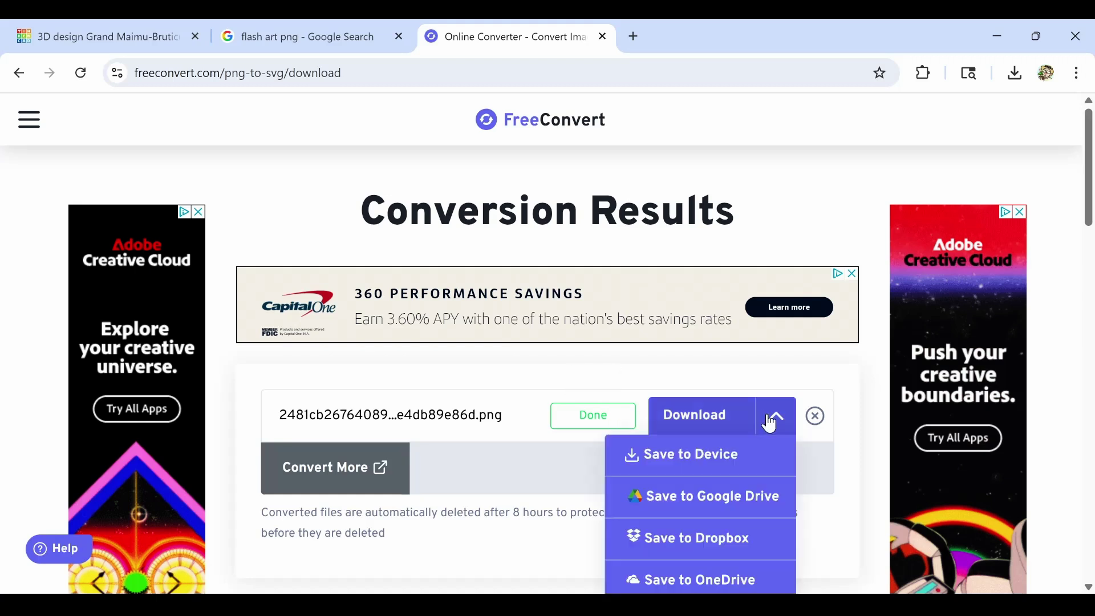
left_click(703, 466)
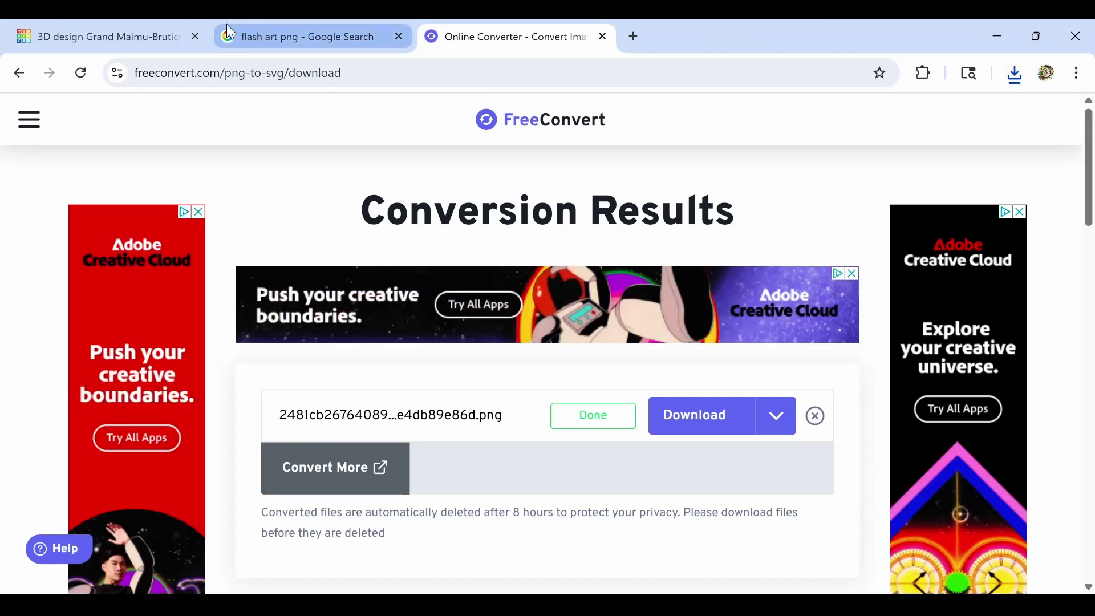
Step: Load fa.svg from the computer into Tinkercad's Import dialog
left_click(157, 37)
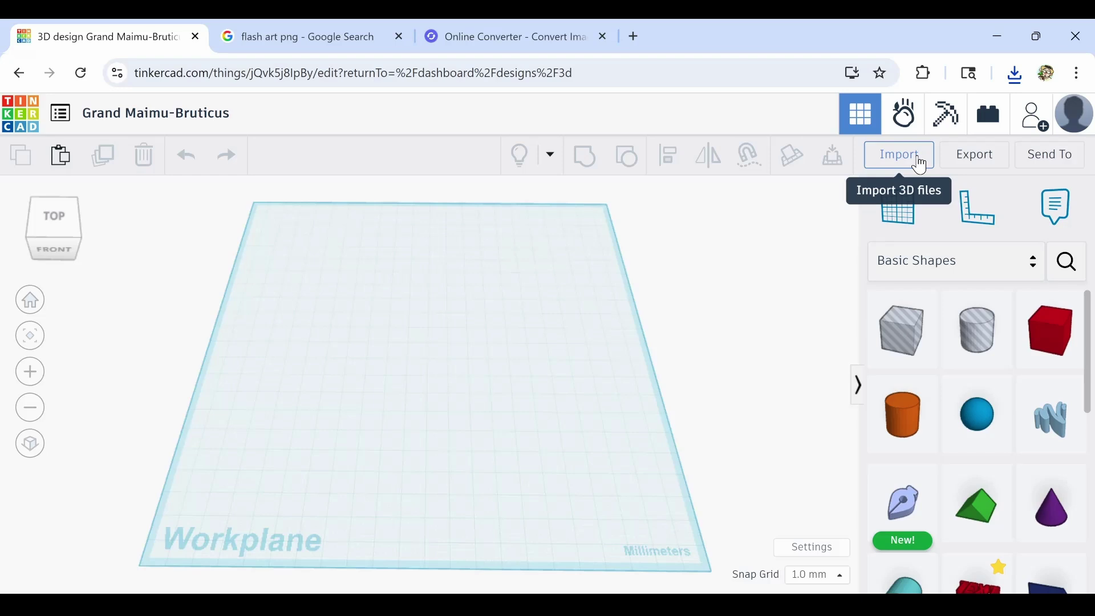
left_click(918, 162)
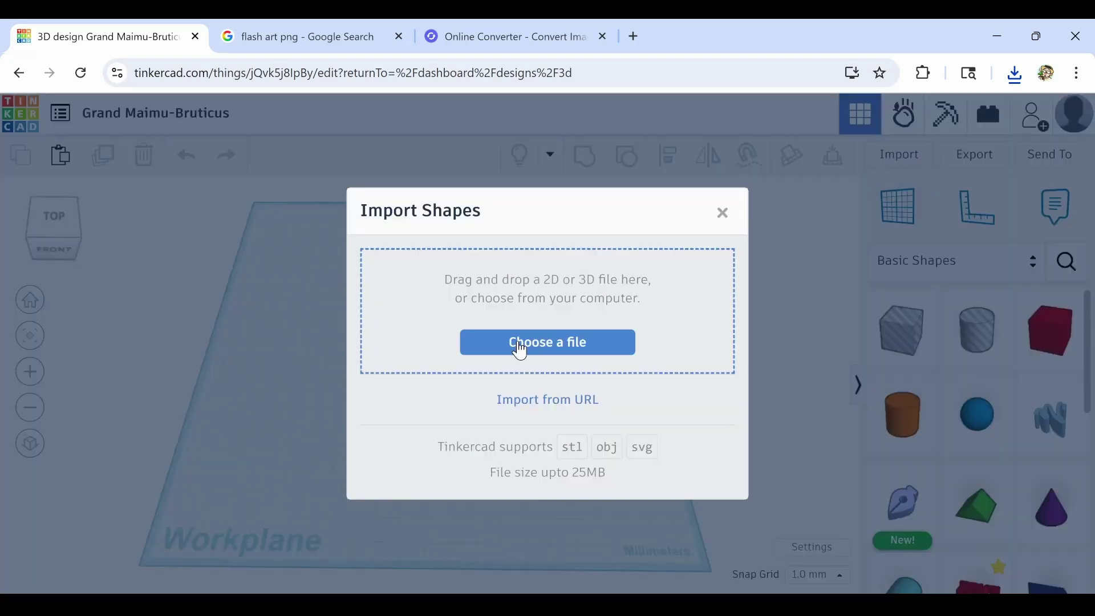
left_click(536, 352)
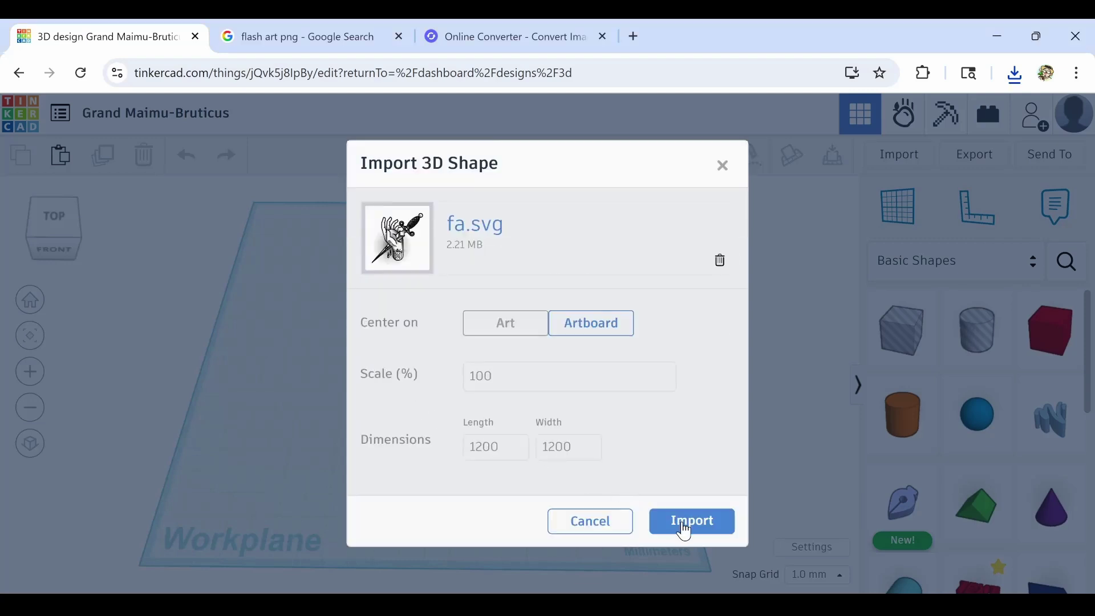
Step: Import fa.svg onto the Grand Maimu-Bruticus workplane
left_click(683, 524)
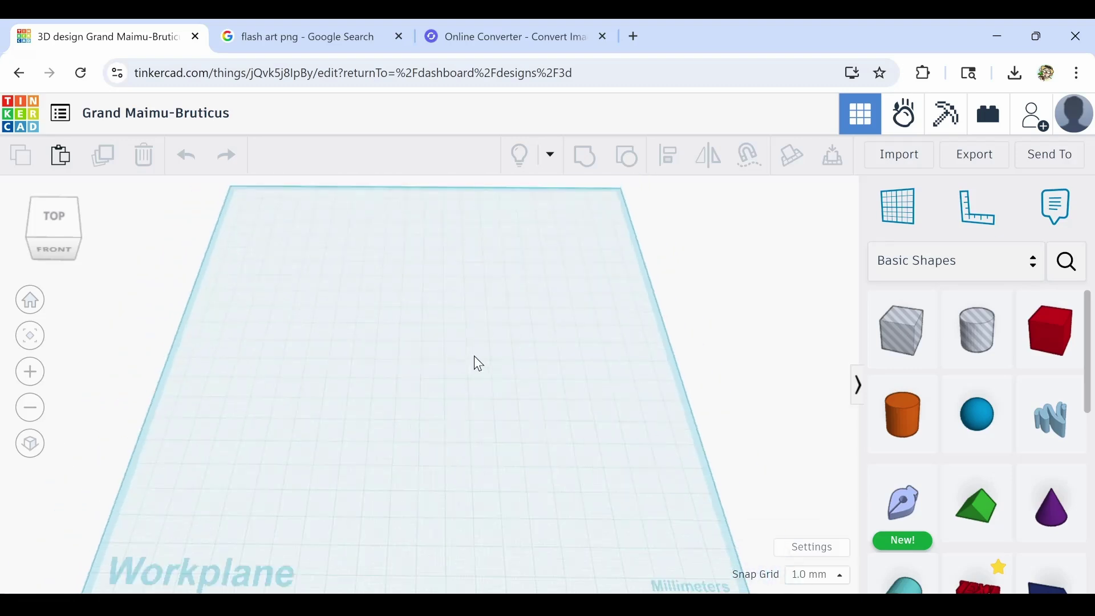
scroll(476, 362, "up", 1)
scroll(476, 362, "down", 1)
scroll(476, 362, "up", 1)
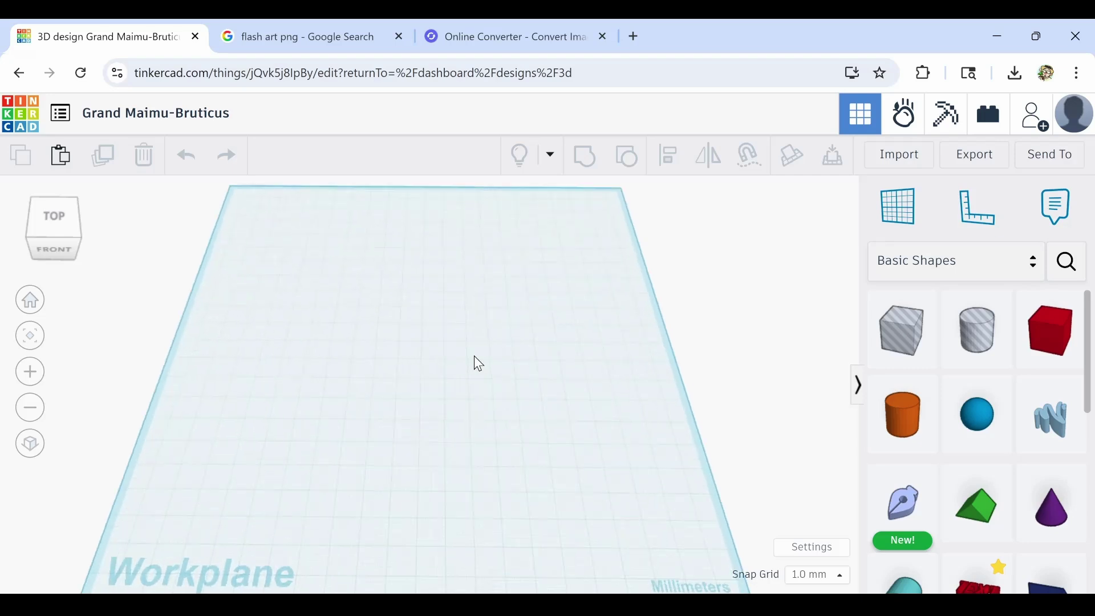
Step: Re-import fa.svg at 20% scale, giving 240 by 240 dimensions
left_click(919, 161)
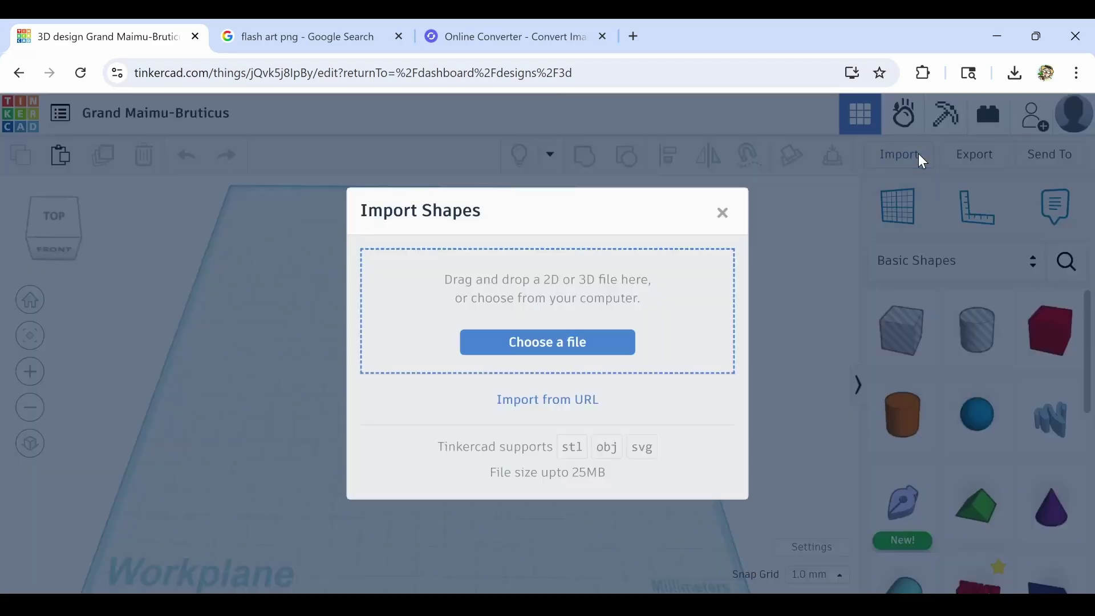
left_click(517, 349)
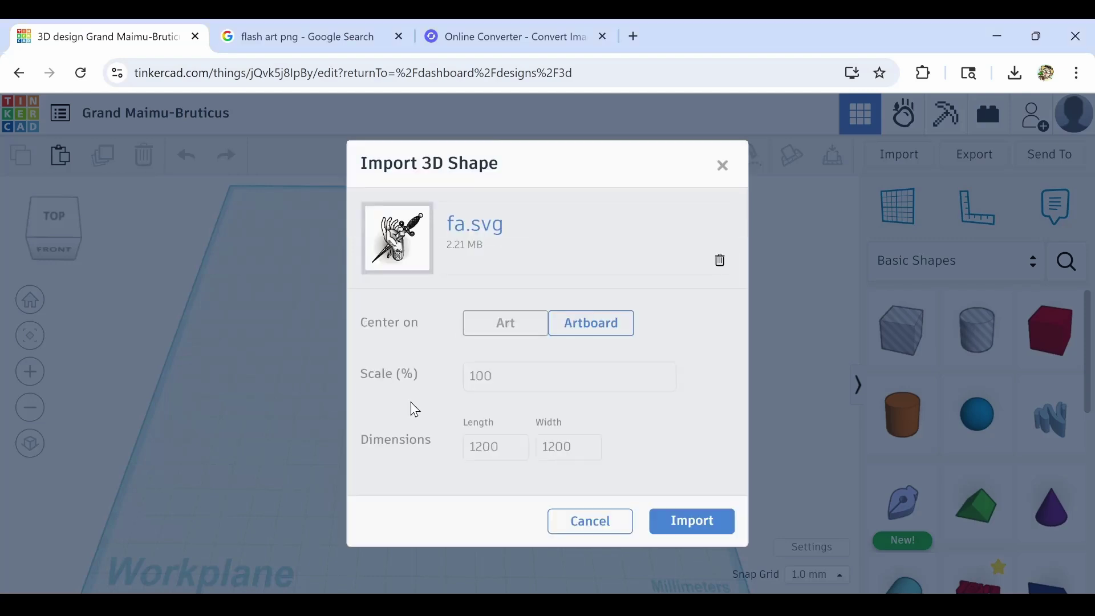
left_click_drag(512, 375, 475, 379)
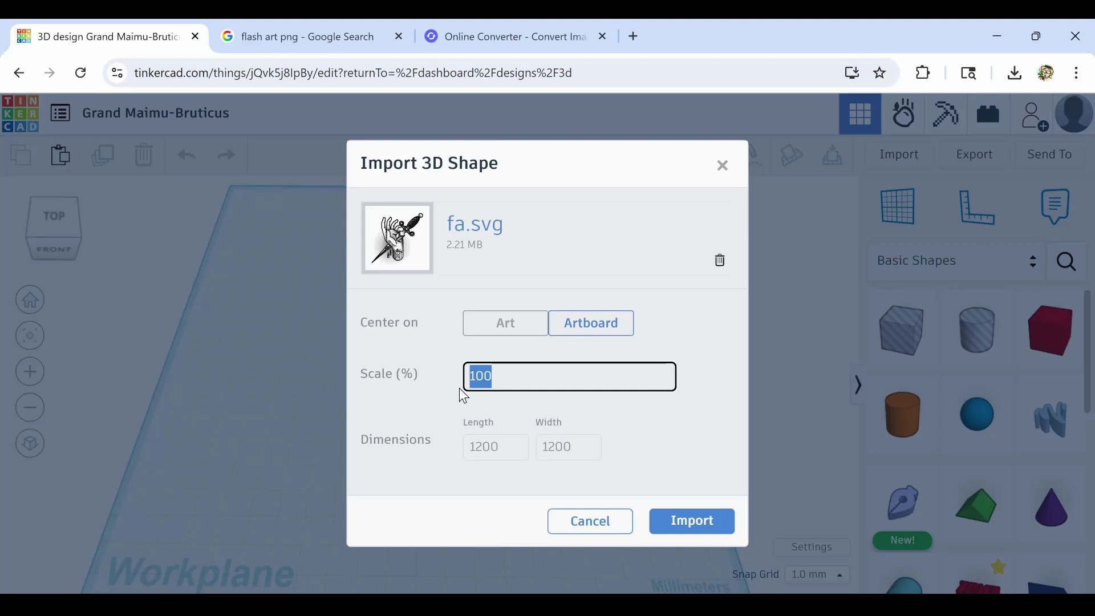
type("20")
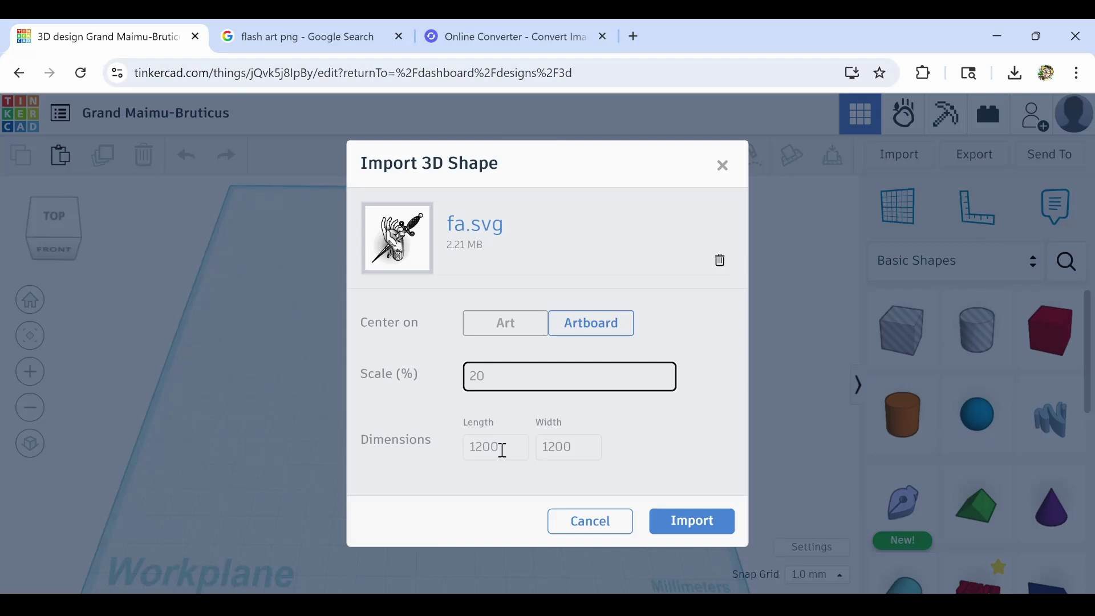
left_click(502, 450)
double_click(503, 449)
left_click(506, 455)
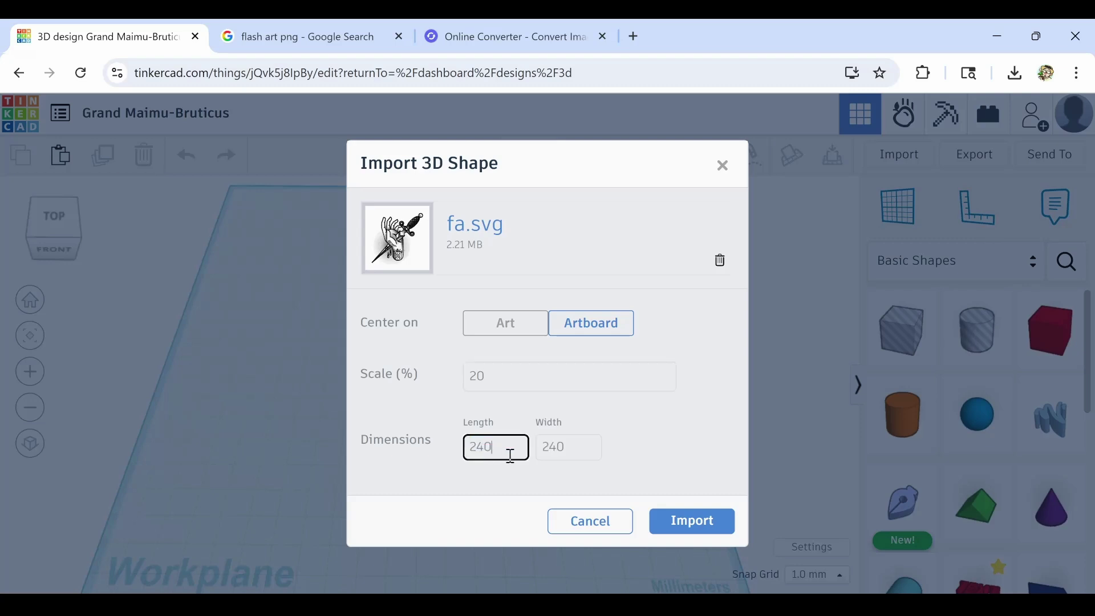
left_click(693, 523)
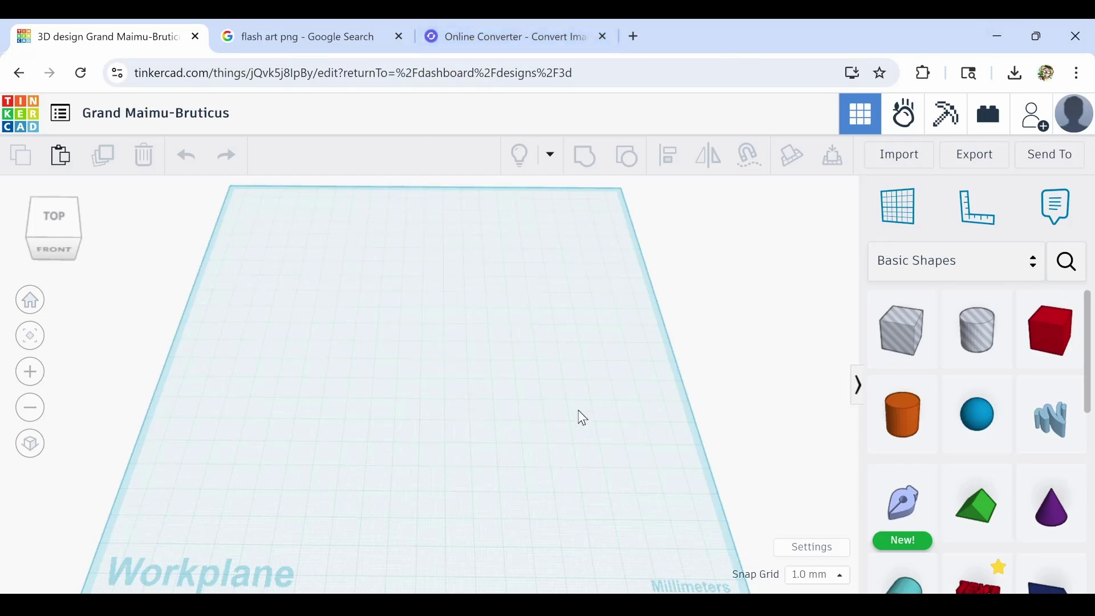
Step: Preview the red rose flash image, then the Vecteezy anatomical heart tattoo
left_click(293, 36)
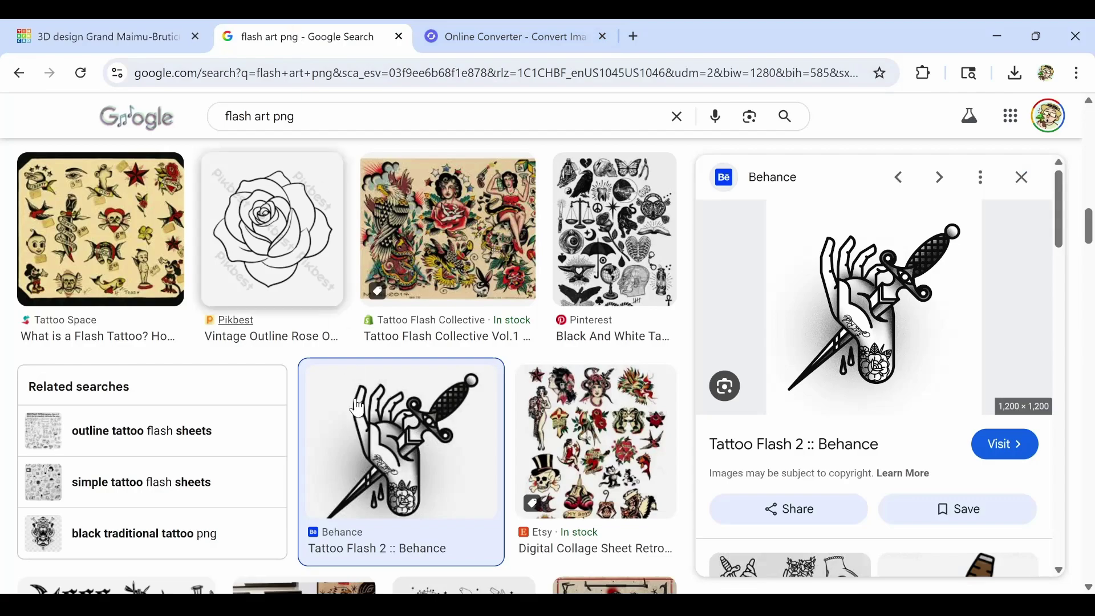
scroll(357, 413, "up", 2)
scroll(402, 505, "up", 3)
scroll(402, 505, "down", 4)
scroll(409, 486, "down", 2)
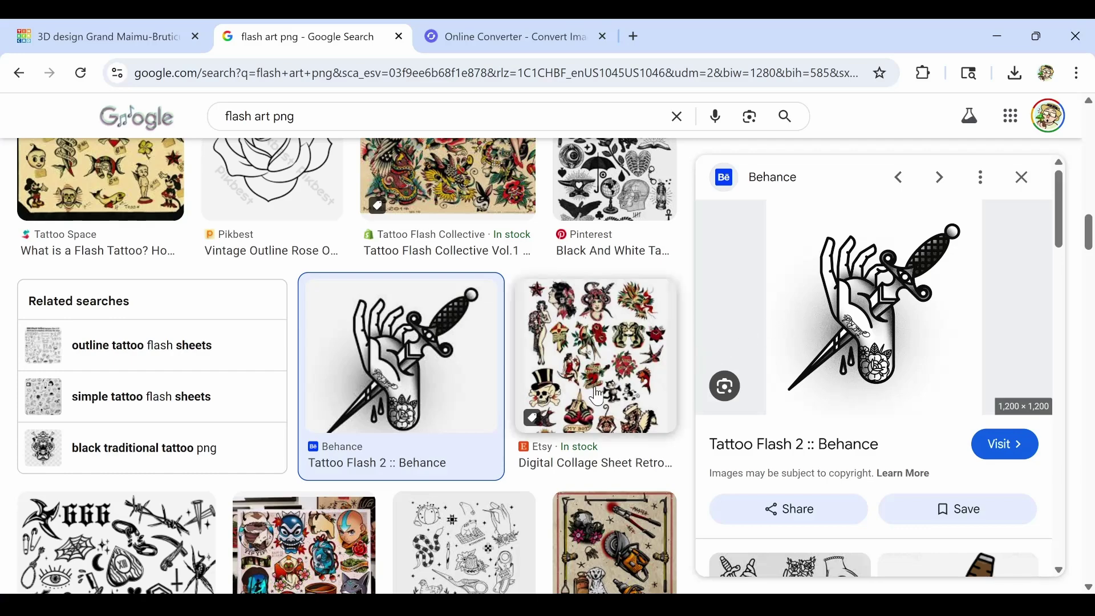
scroll(448, 428, "down", 3)
scroll(449, 428, "down", 3)
scroll(449, 427, "down", 2)
scroll(448, 428, "down", 1)
scroll(448, 427, "down", 2)
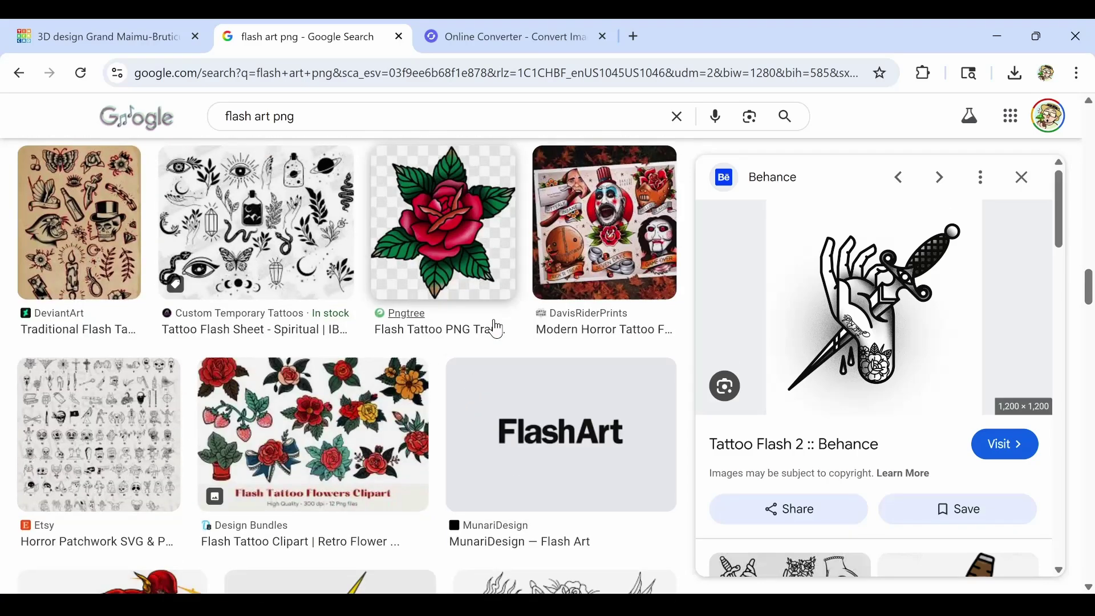
left_click(458, 212)
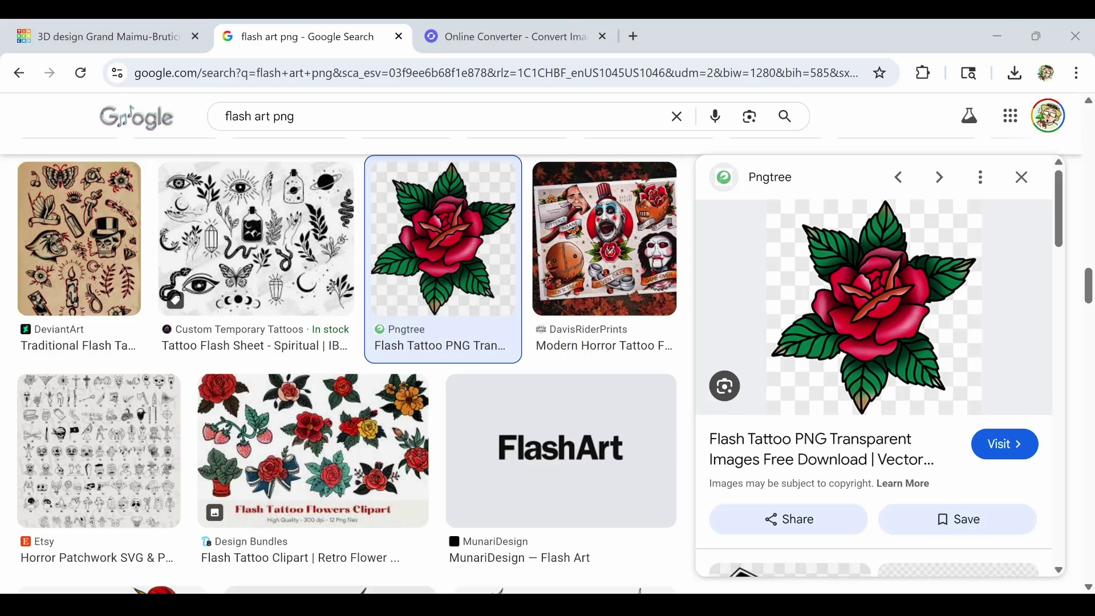
scroll(560, 325, "down", 1)
scroll(560, 326, "down", 2)
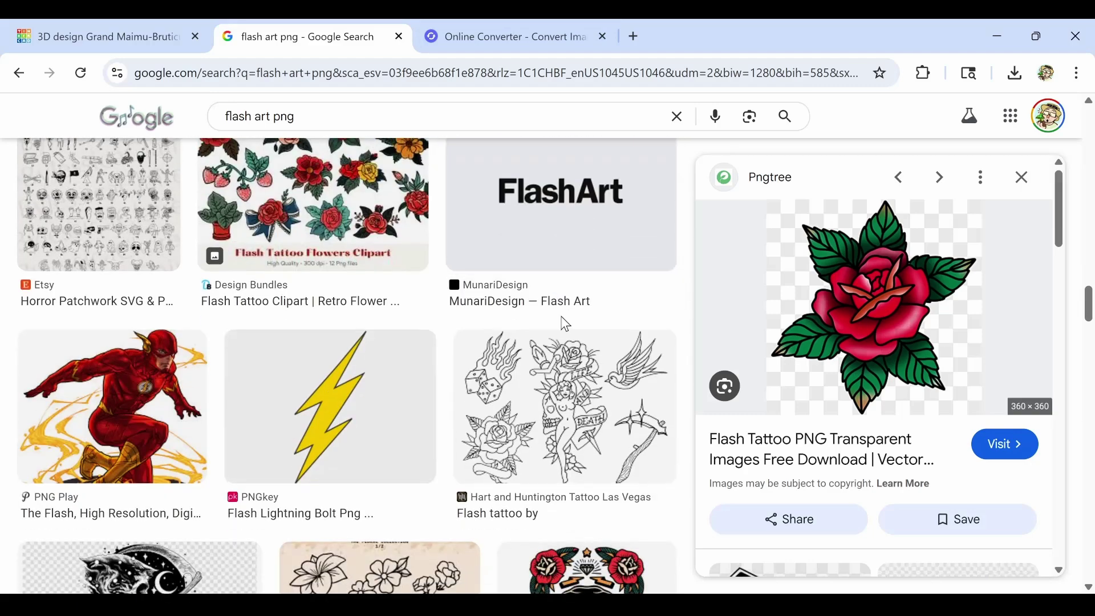
scroll(562, 322, "down", 2)
scroll(562, 322, "down", 1)
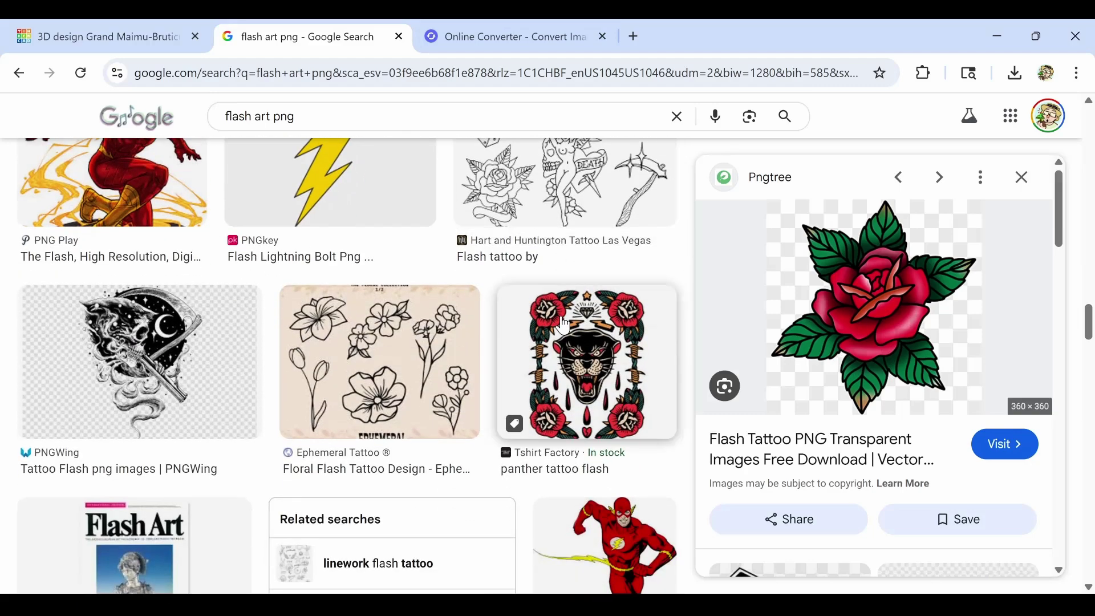
scroll(562, 322, "down", 1)
scroll(563, 322, "up", 1)
scroll(563, 322, "up", 1)
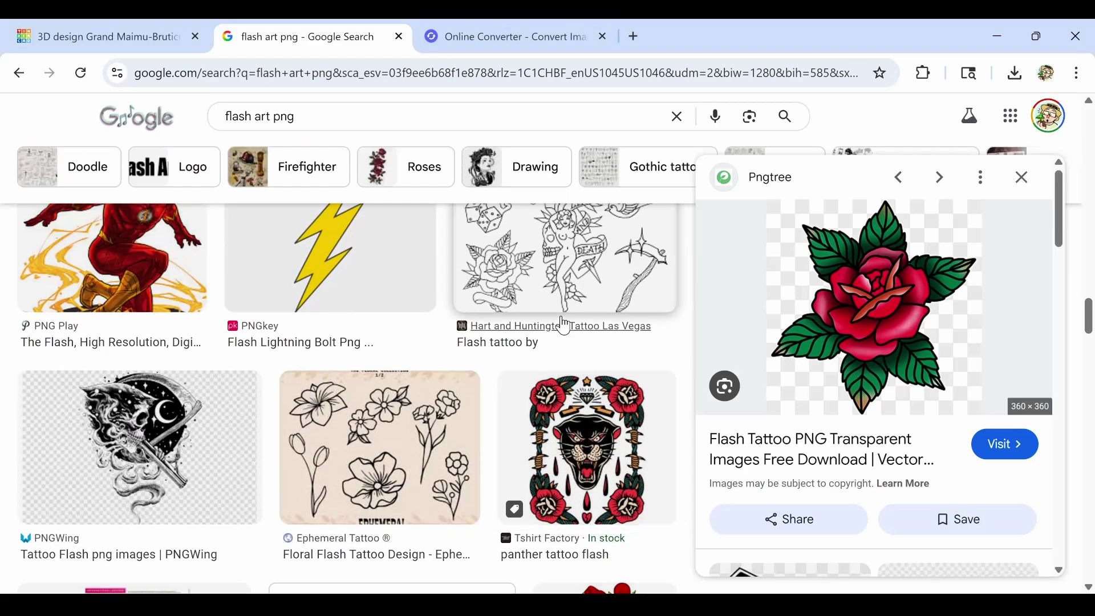
scroll(562, 321, "up", 1)
scroll(544, 328, "up", 2)
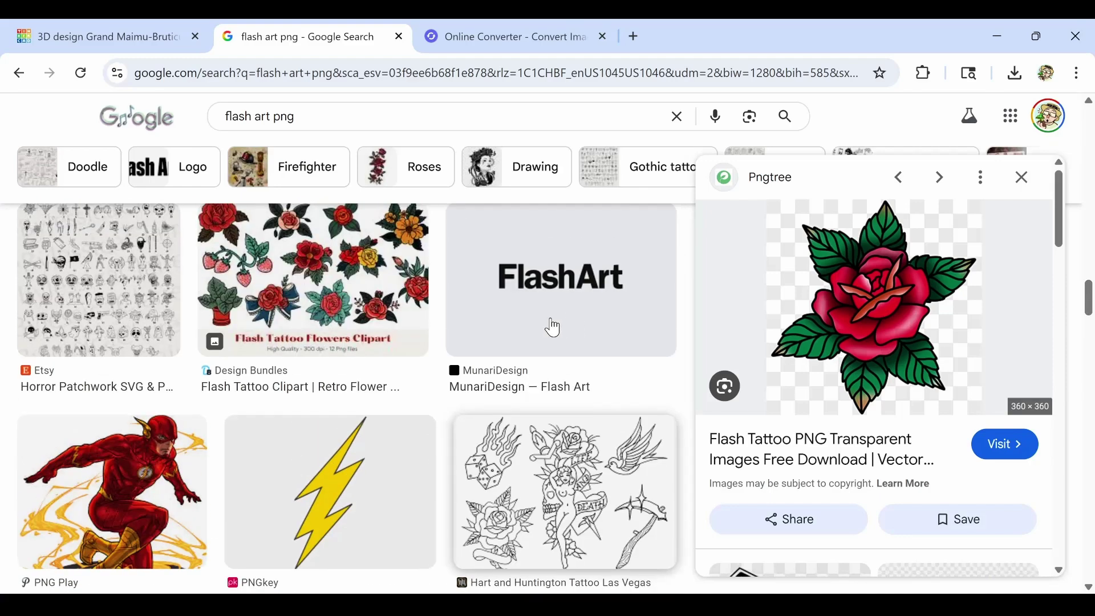
scroll(345, 400, "down", 1)
scroll(344, 399, "down", 1)
scroll(345, 398, "down", 2)
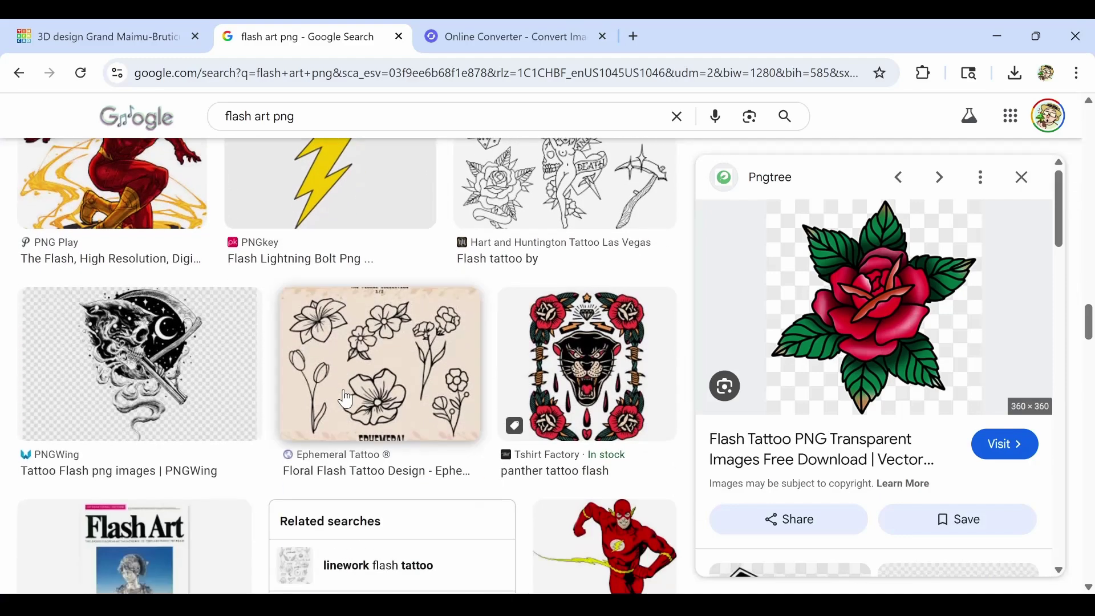
scroll(345, 398, "down", 2)
scroll(345, 398, "down", 3)
scroll(344, 398, "down", 1)
scroll(345, 398, "down", 1)
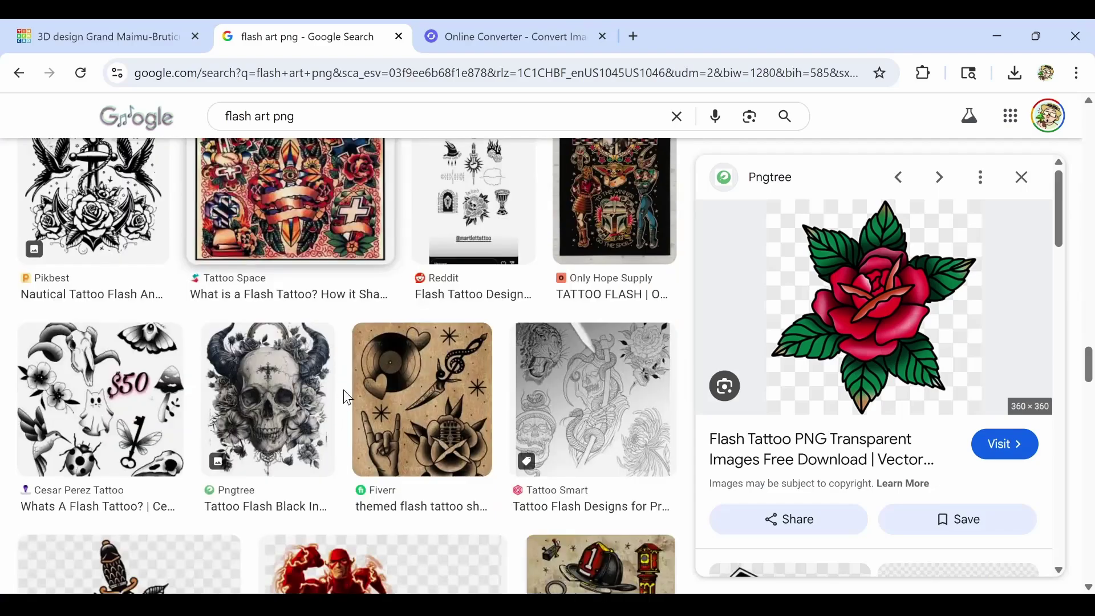
scroll(345, 398, "down", 1)
scroll(300, 352, "down", 2)
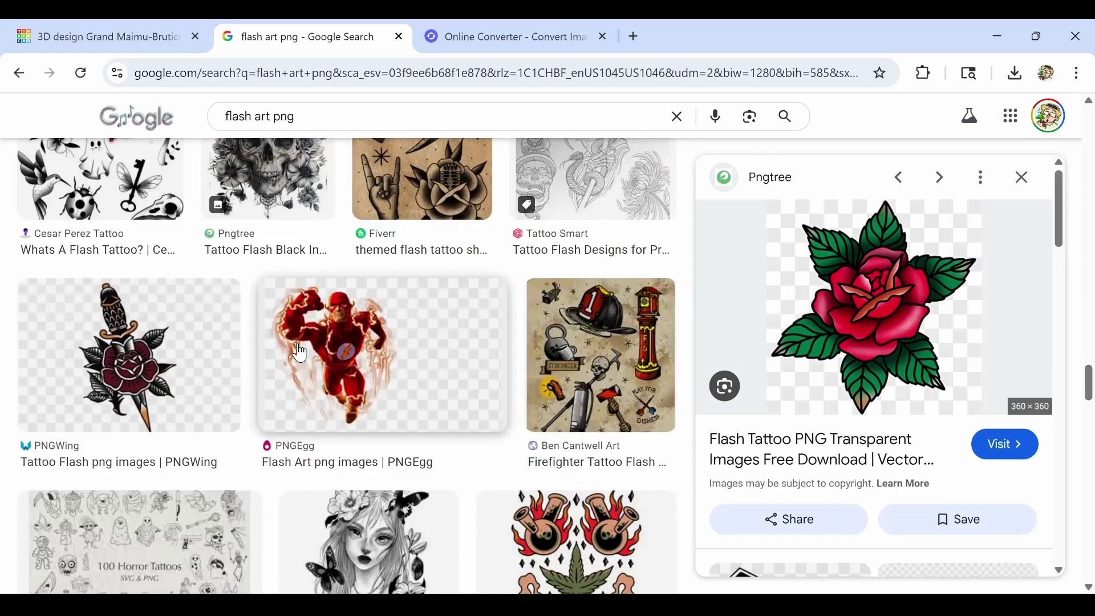
scroll(300, 355, "down", 1)
scroll(304, 359, "down", 1)
scroll(306, 361, "down", 1)
scroll(308, 363, "down", 2)
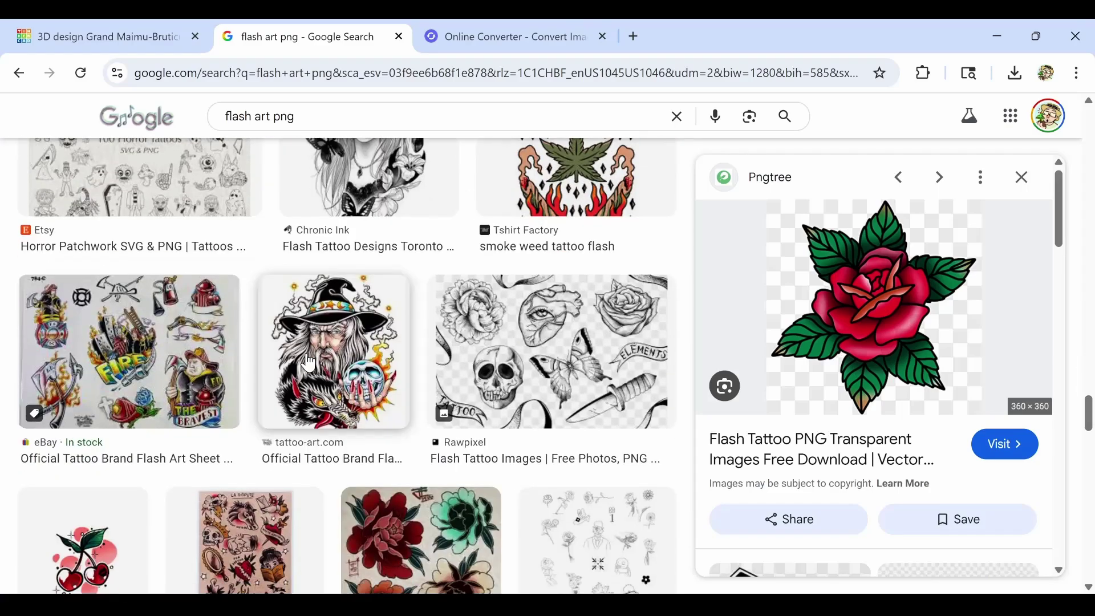
scroll(308, 363, "down", 3)
scroll(309, 361, "down", 3)
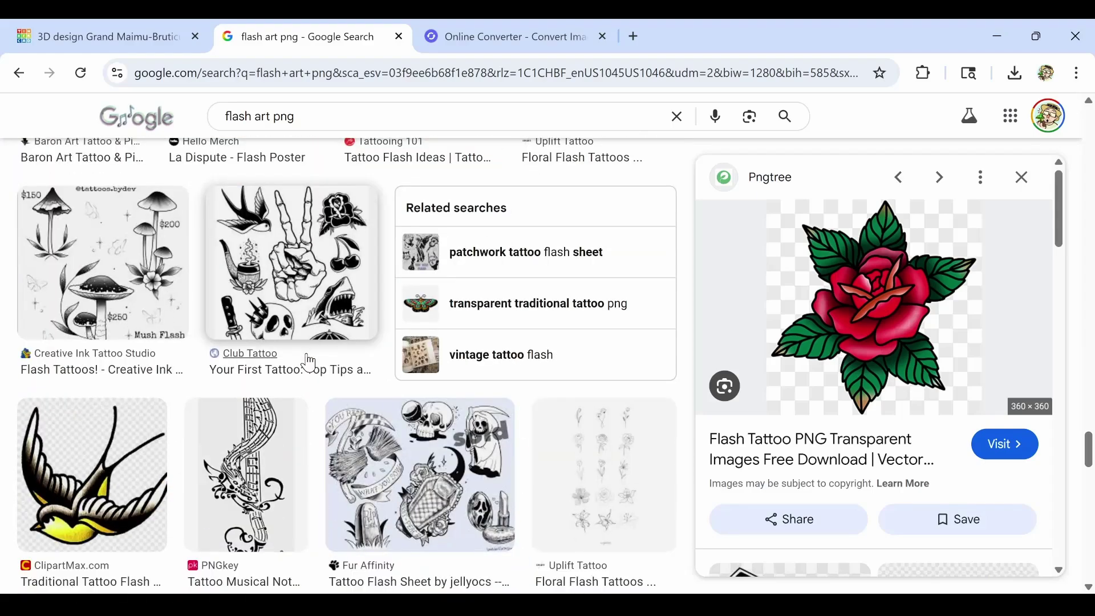
scroll(308, 359, "down", 3)
scroll(308, 361, "down", 3)
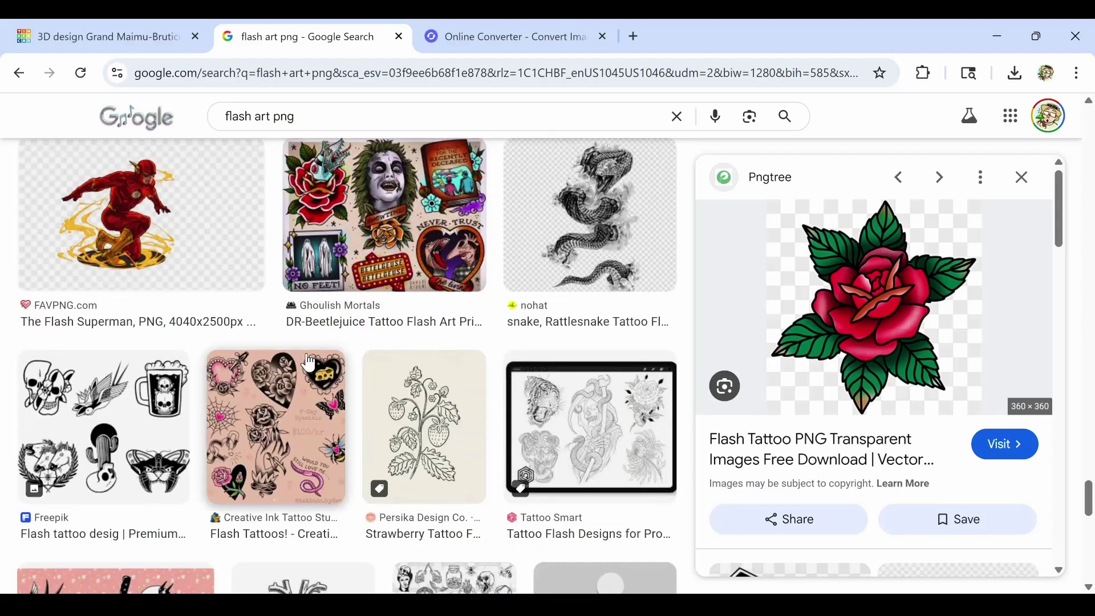
scroll(308, 364, "down", 2)
scroll(308, 362, "down", 1)
scroll(308, 362, "down", 1)
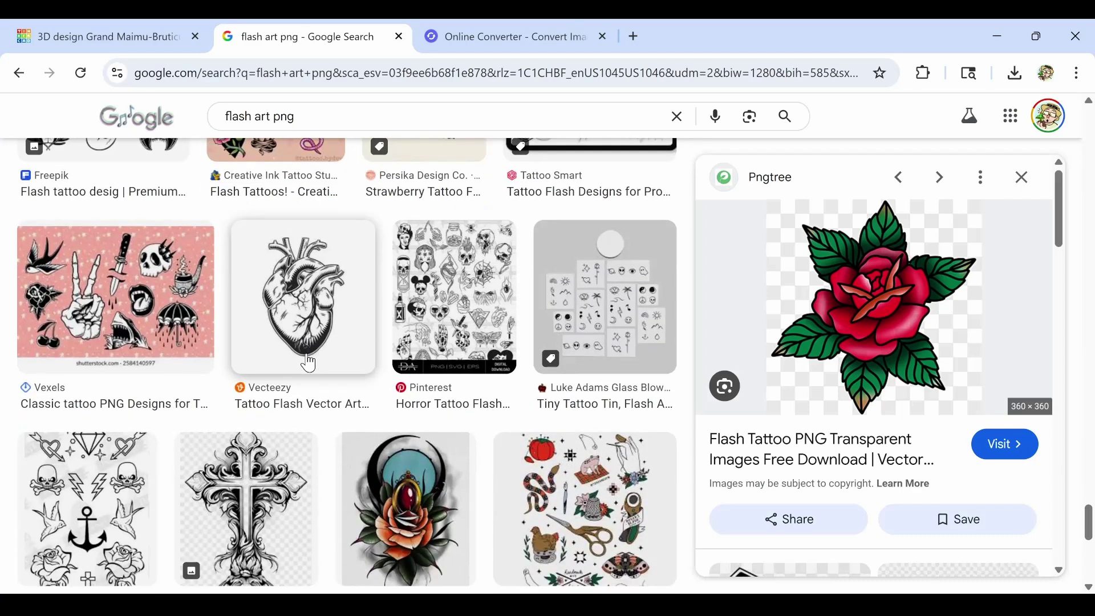
left_click(309, 316)
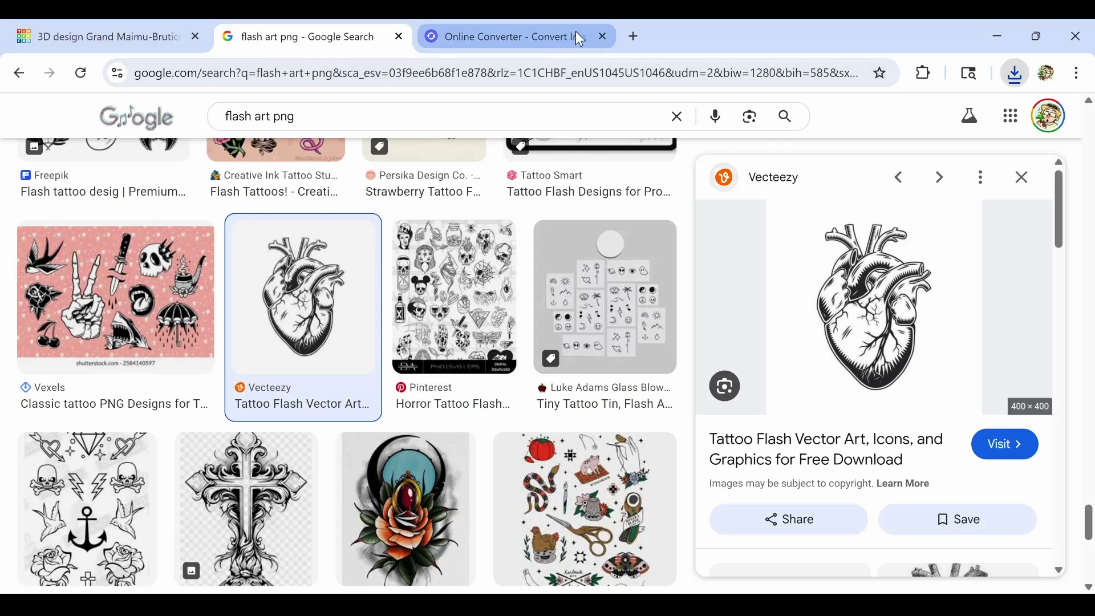
Step: Find FreeConvert via a 'jpg to svg' search and convert the anatomical heart JPG to SVG
left_click(633, 37)
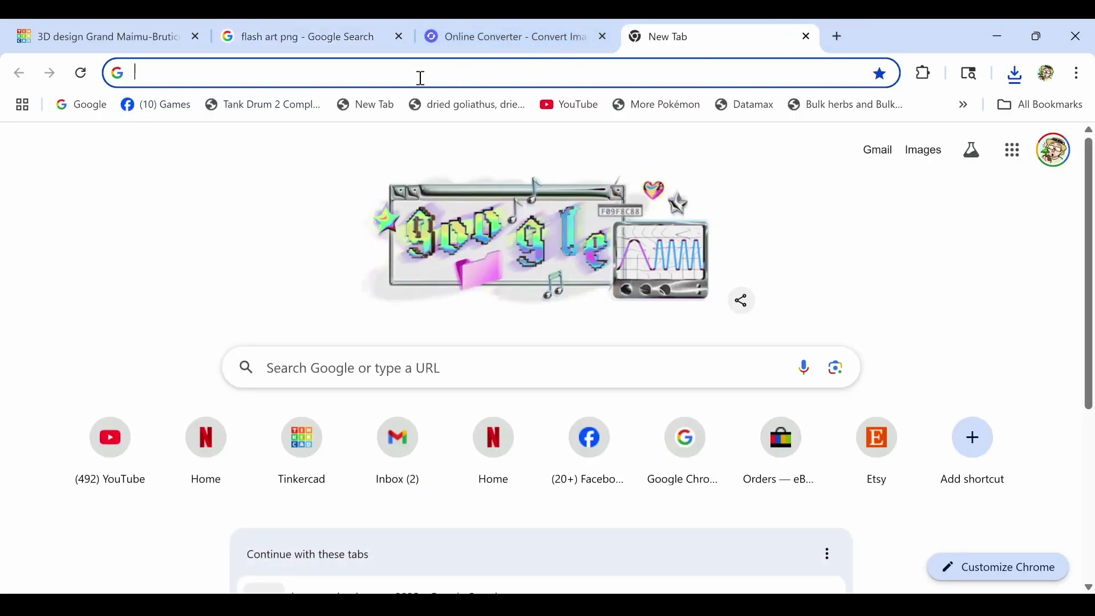
type("j")
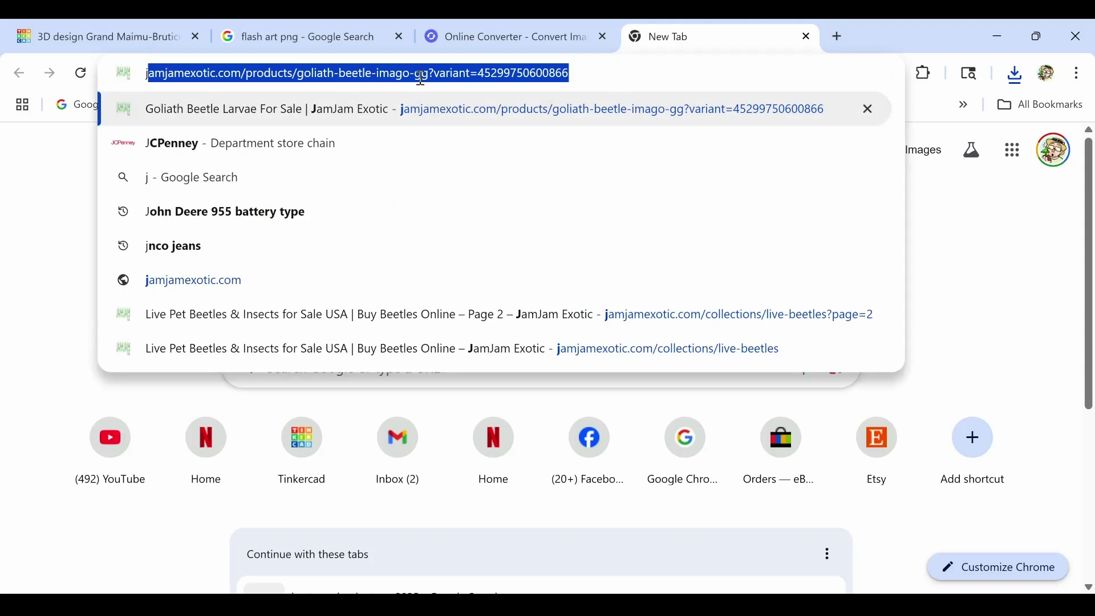
type("pg tp svg")
key("Return")
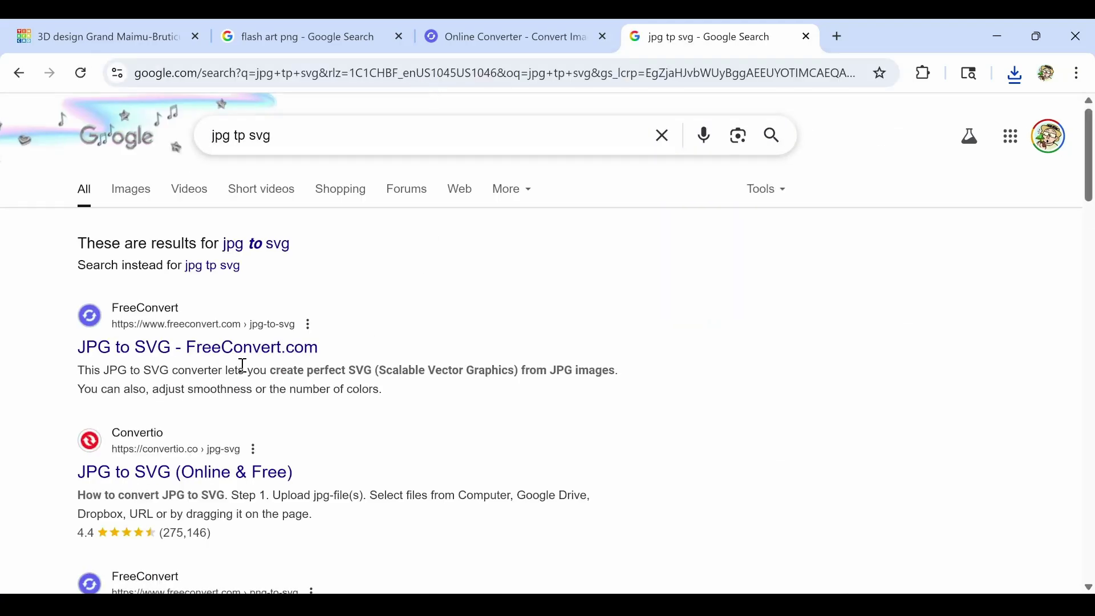
left_click(200, 358)
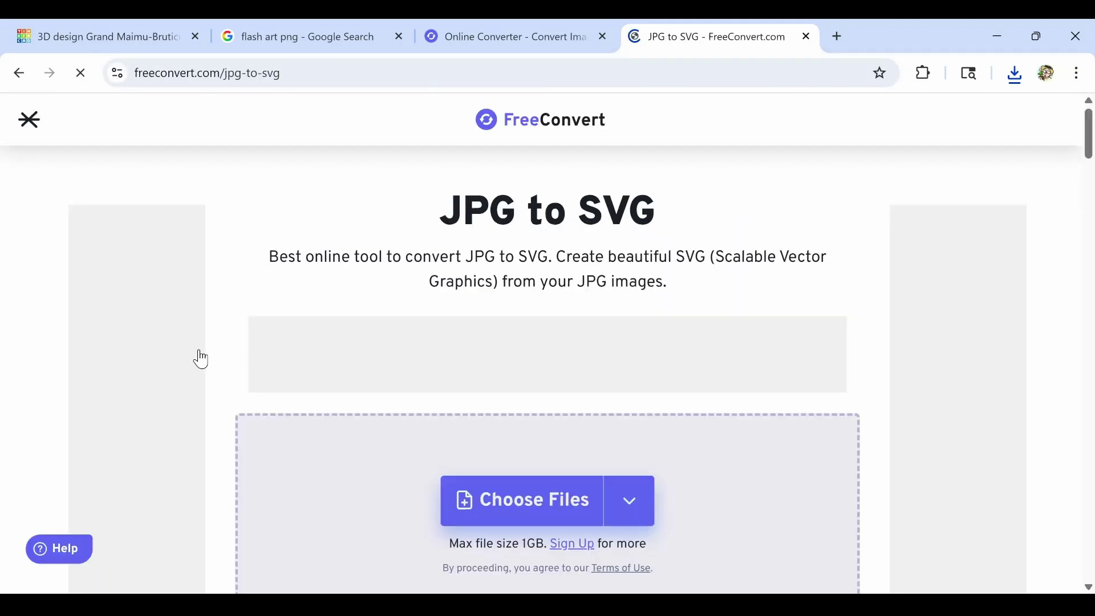
scroll(487, 495, "down", 1)
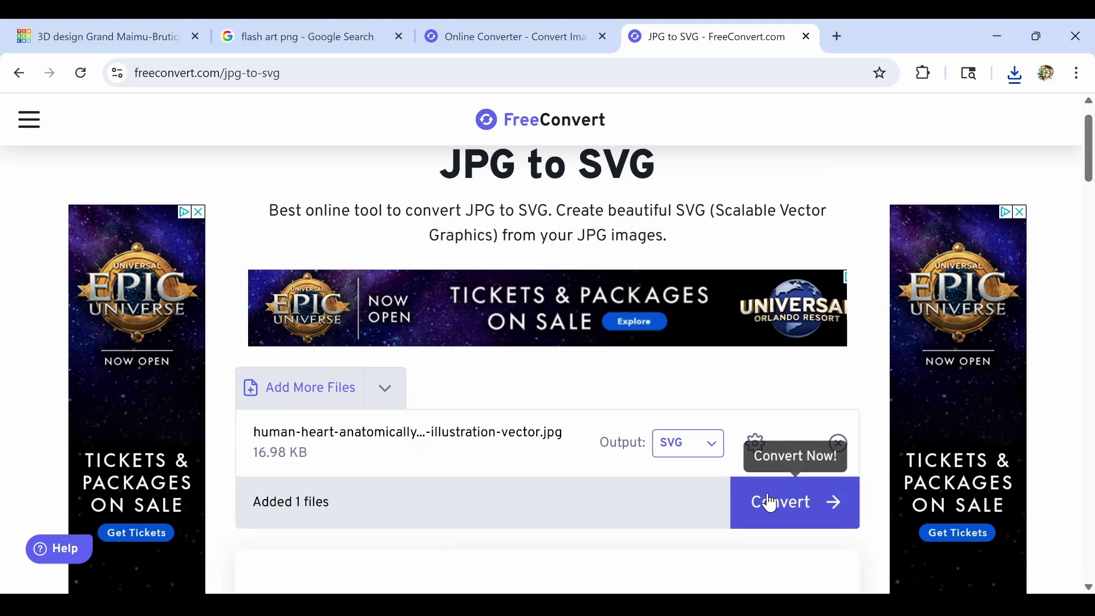
left_click(768, 503)
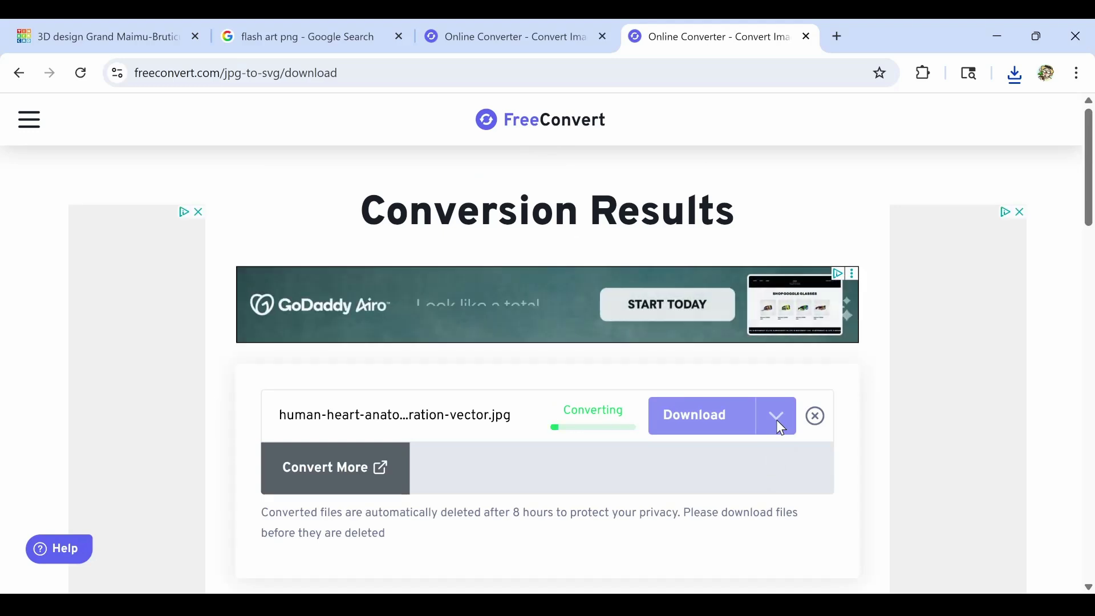
left_click(776, 420)
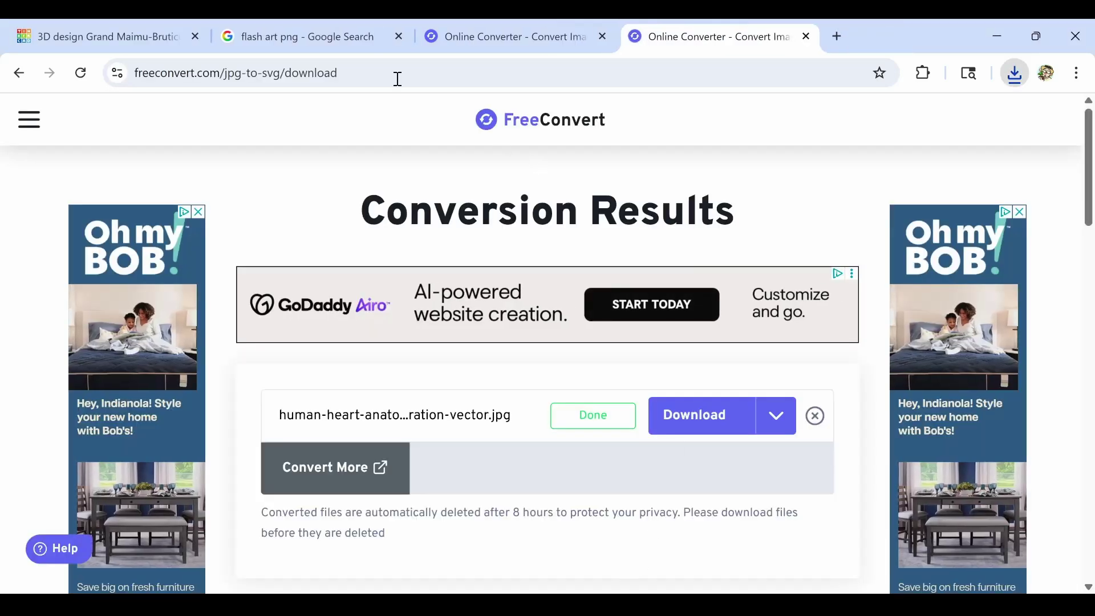
Step: Import heart.svg into Tinkercad with scale set to 20%, for 80 by 80
left_click(99, 36)
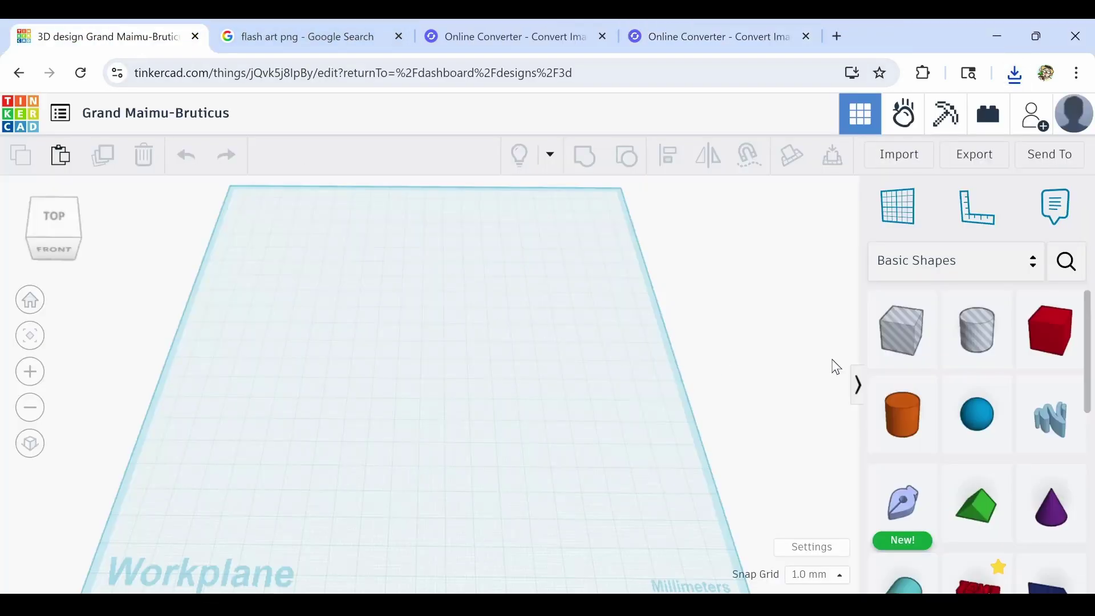
left_click(898, 154)
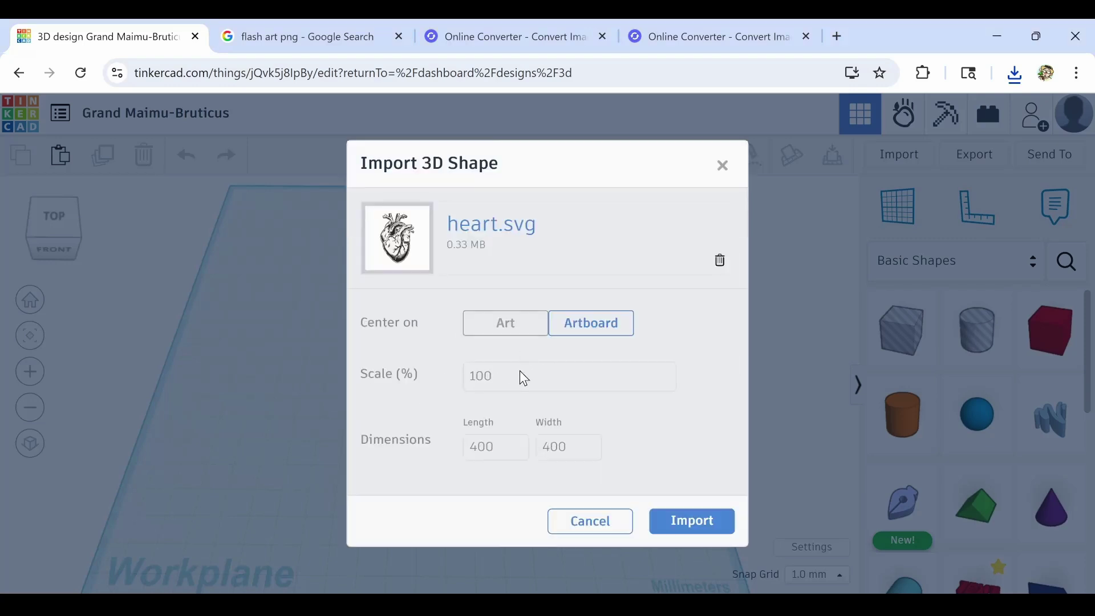
double_click(494, 373)
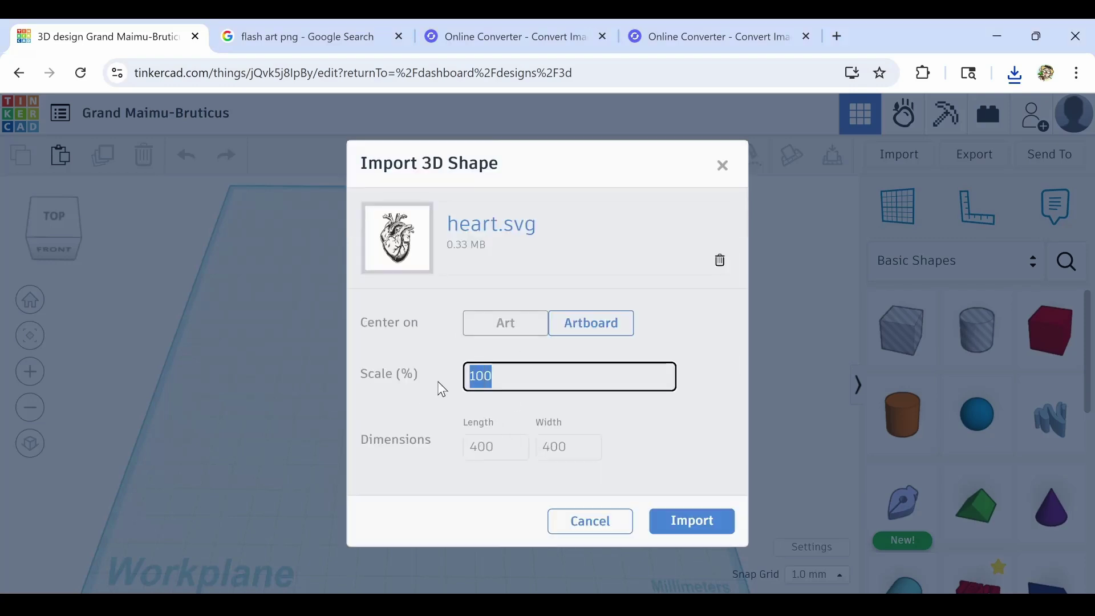
type("50")
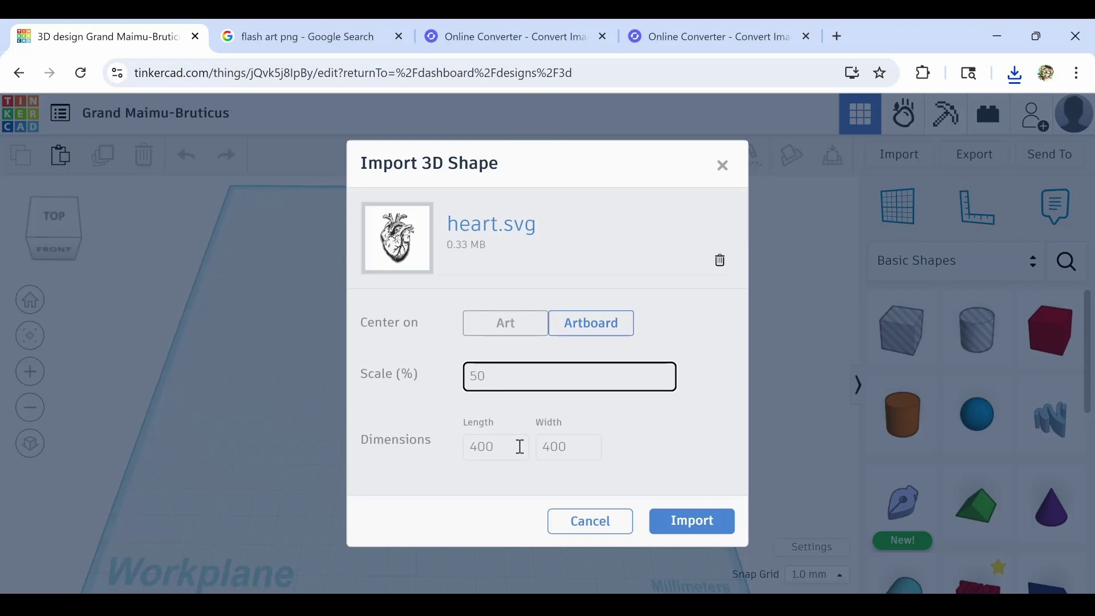
left_click(519, 445)
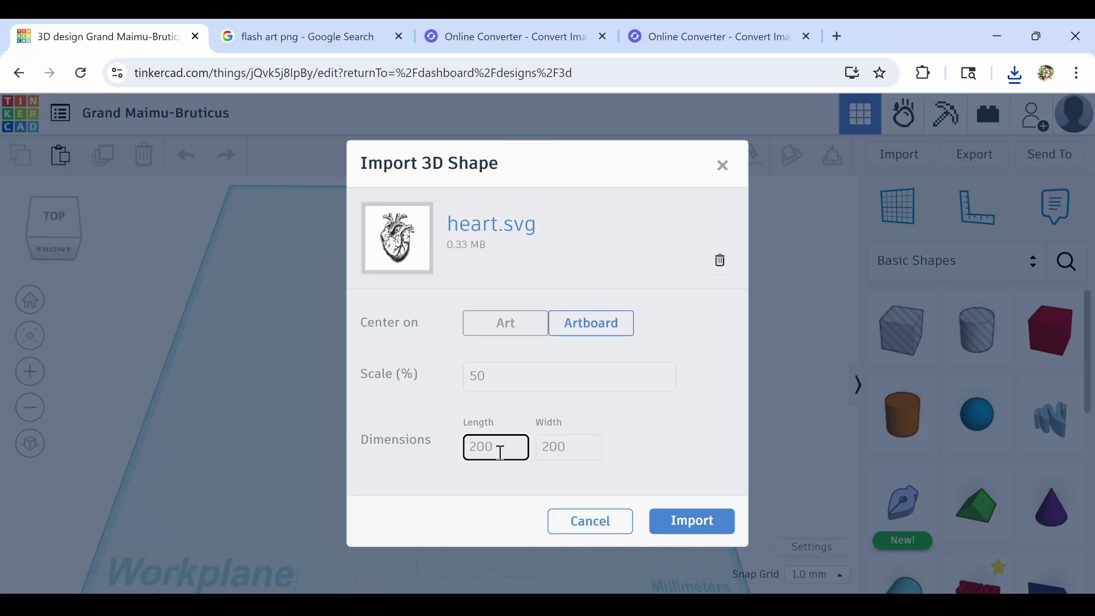
double_click(488, 375)
type("25")
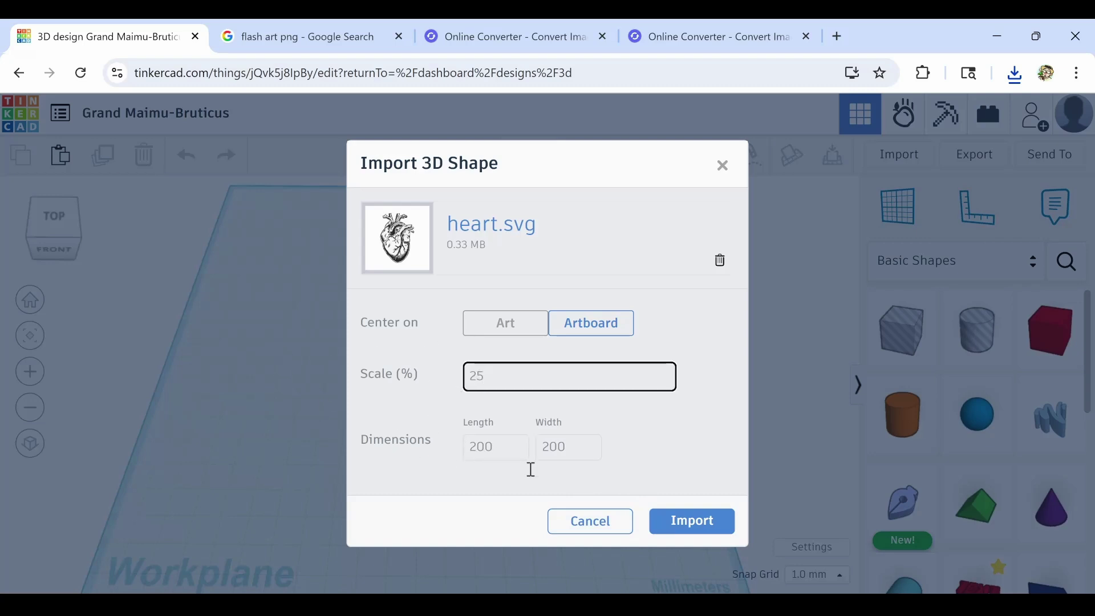
key("BackSpace")
type("0")
left_click(694, 524)
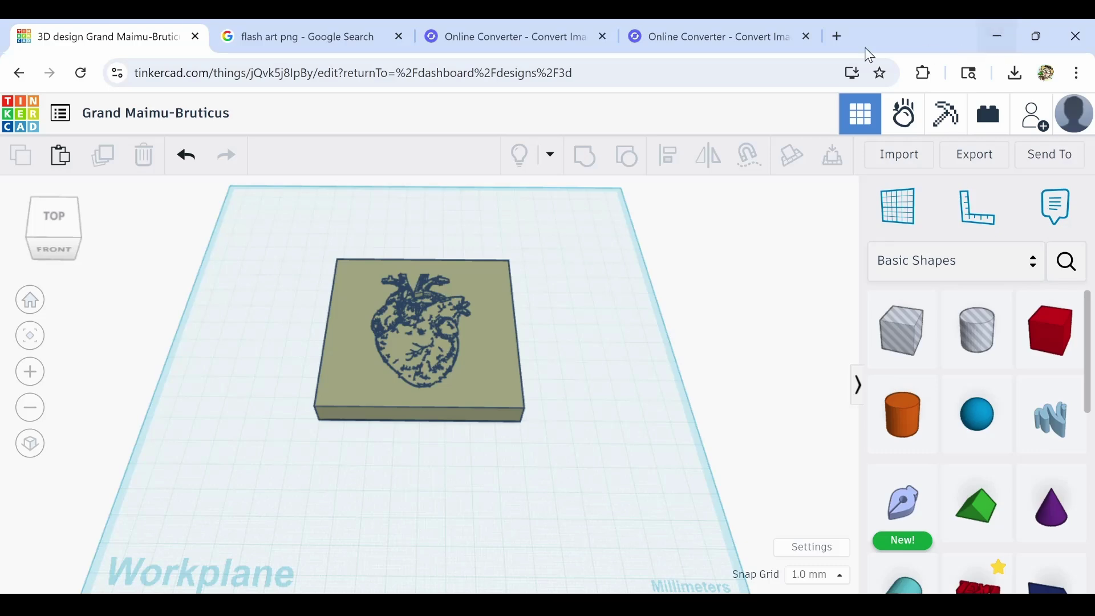
scroll(427, 355, "up", 2)
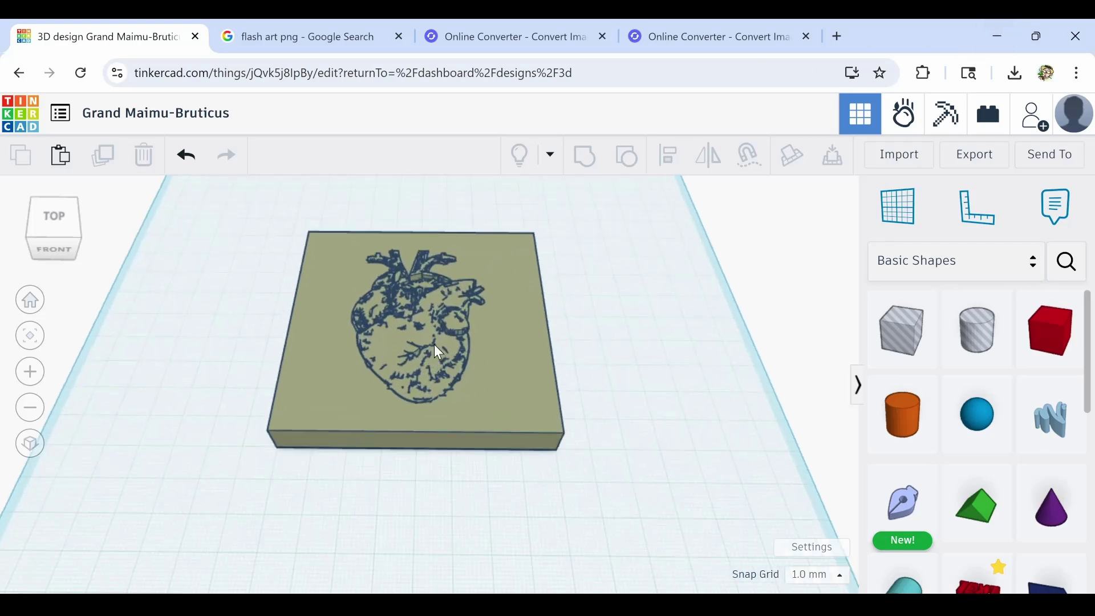
scroll(434, 343, "up", 2)
scroll(434, 344, "up", 3)
scroll(434, 344, "up", 2)
scroll(434, 344, "up", 2)
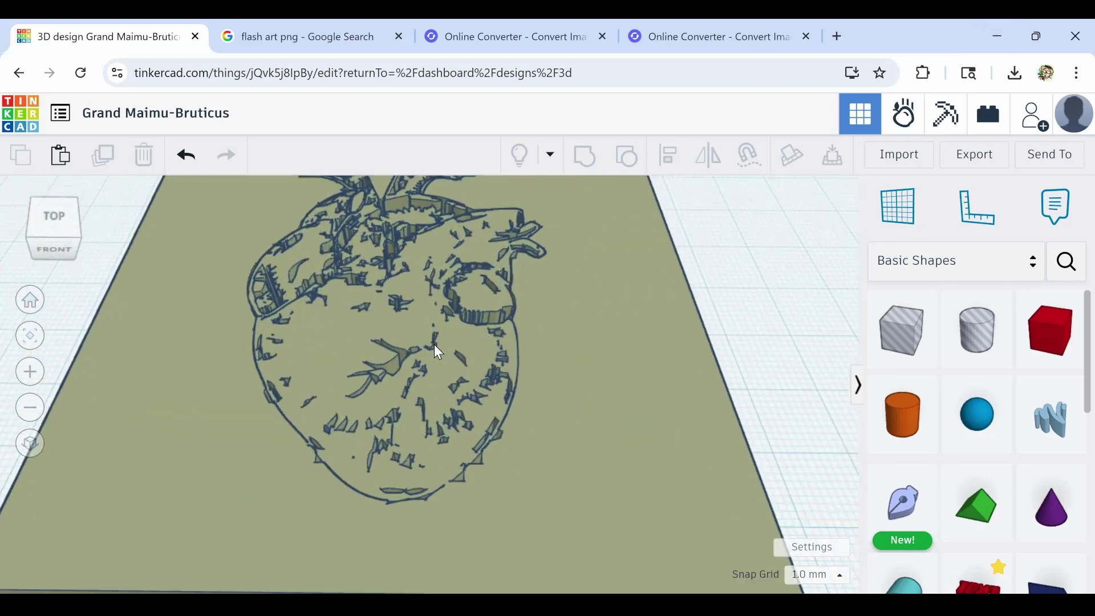
scroll(434, 344, "up", 2)
scroll(434, 343, "up", 2)
scroll(434, 344, "up", 2)
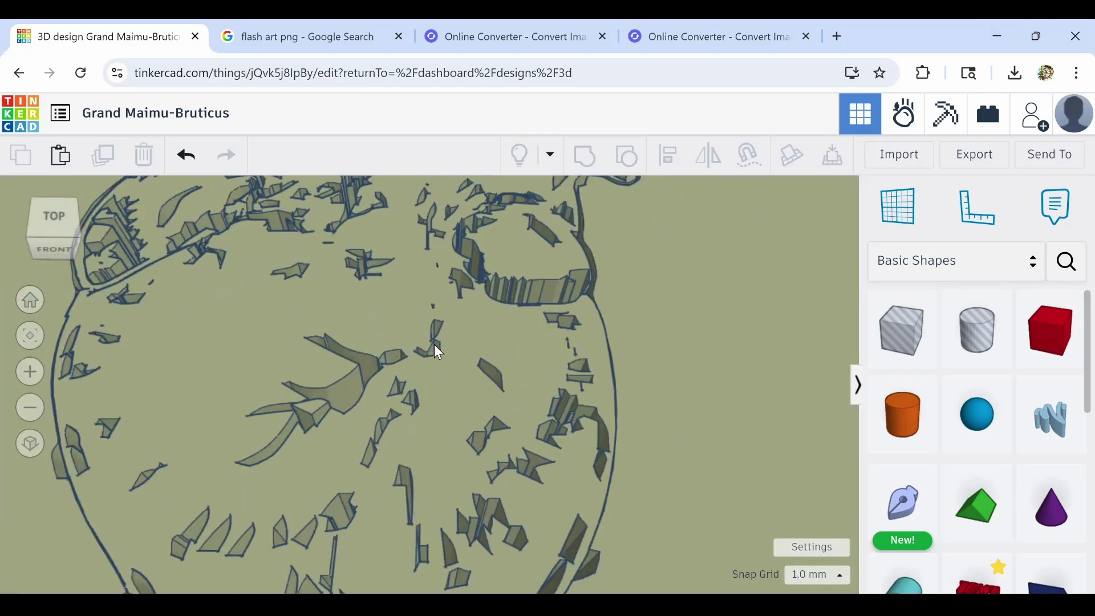
mouse_move(434, 344)
right_mouse_down()
mouse_move(425, 321)
mouse_move(464, 305)
mouse_move(471, 321)
mouse_move(458, 331)
right_mouse_up()
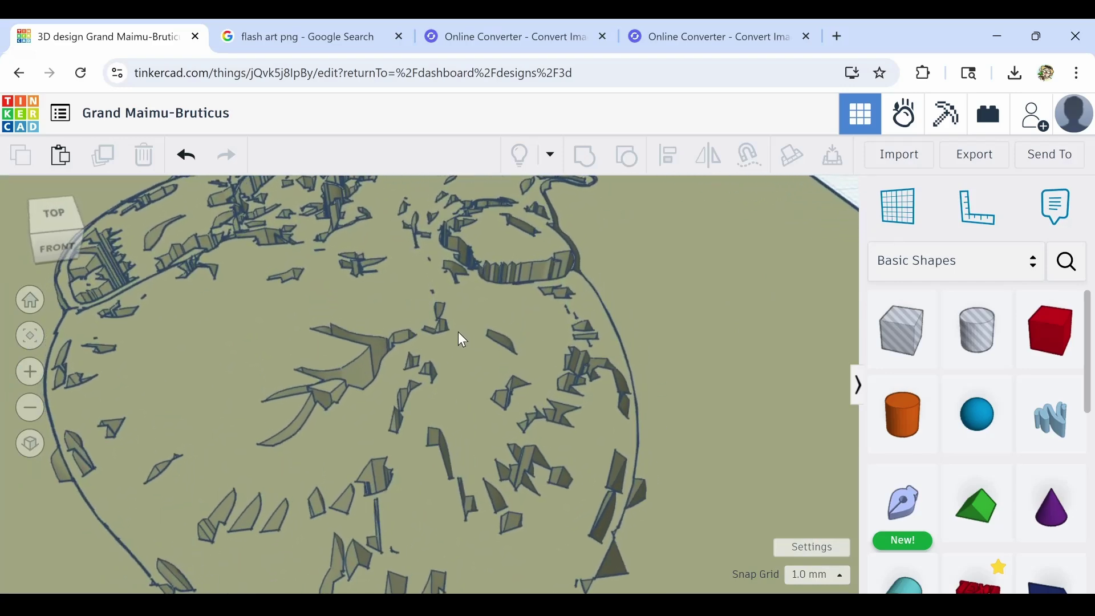
scroll(458, 329, "down", 3)
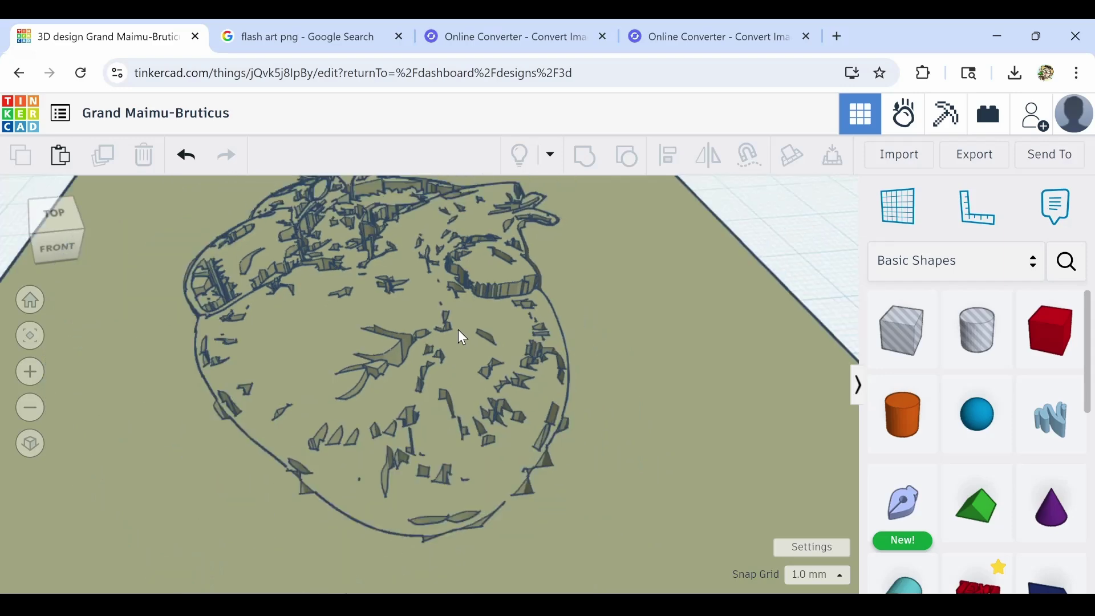
mouse_move(492, 334)
right_mouse_down()
mouse_move(494, 422)
mouse_move(479, 355)
mouse_move(503, 365)
mouse_move(466, 369)
right_mouse_up()
scroll(479, 354, "down", 3)
Step: Lower the heart plate's height from 10 to 1 mm and inspect it from several angles
left_click(441, 382)
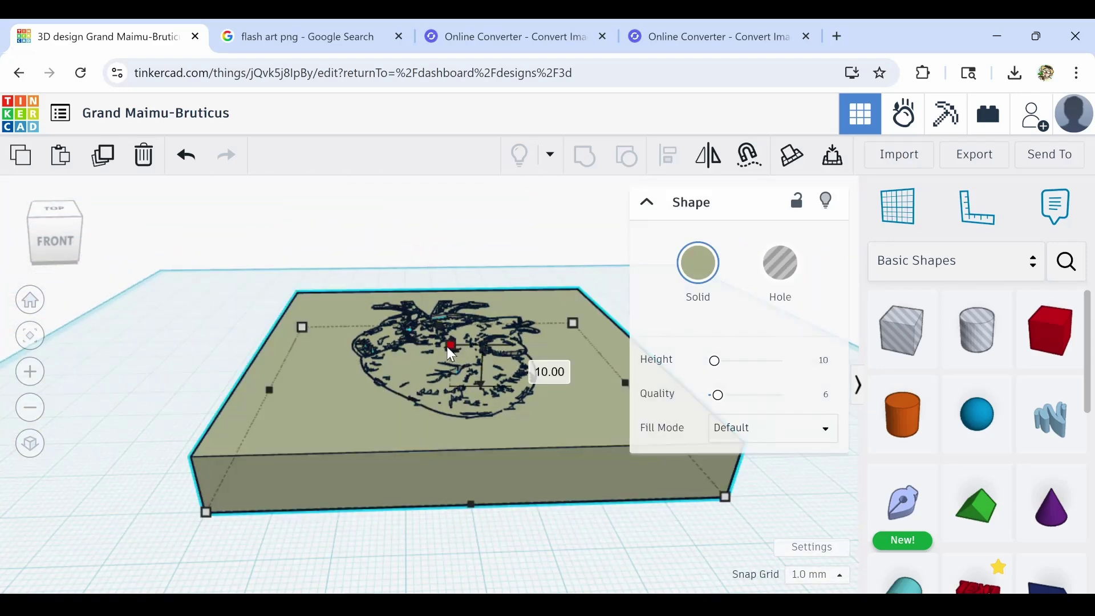
left_click_drag(448, 346, 467, 385)
right_click_drag(465, 383, 449, 447)
scroll(453, 335, "up", 2)
scroll(449, 315, "up", 2)
scroll(450, 316, "down", 2)
scroll(427, 355, "up", 3)
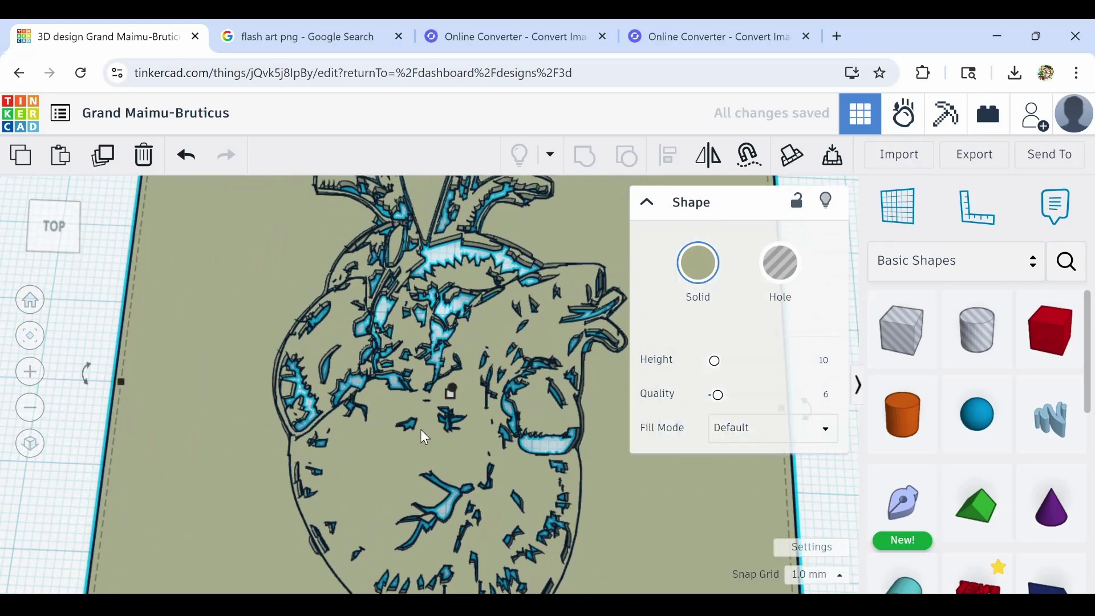
scroll(426, 345, "down", 2)
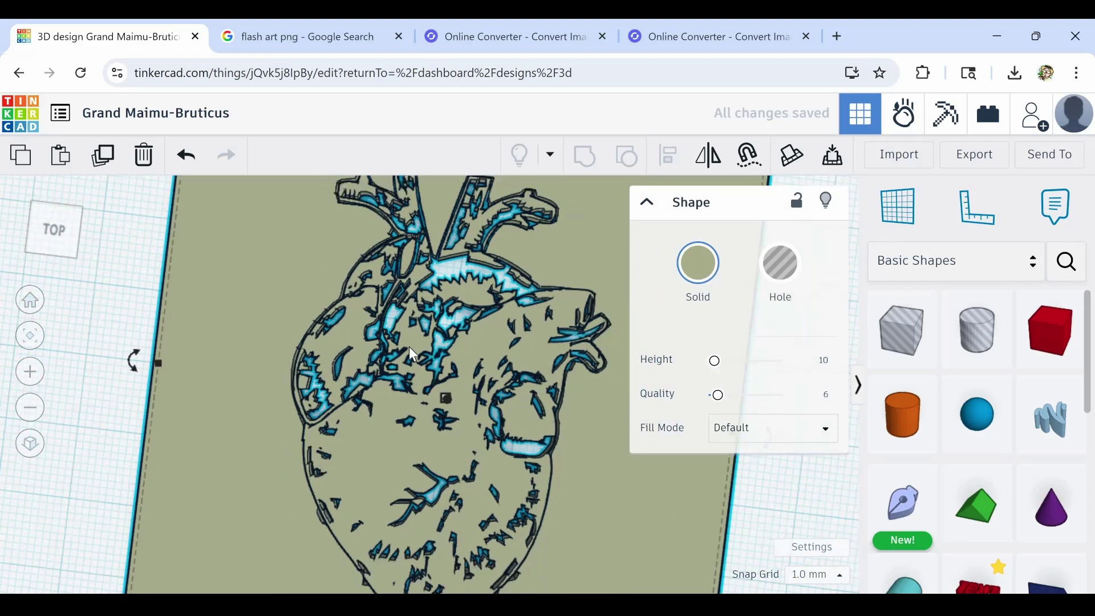
scroll(309, 433, "up", 2)
scroll(309, 433, "up", 3)
mouse_move(309, 431)
middle_mouse_down()
mouse_move(388, 206)
mouse_move(423, 236)
middle_mouse_up()
scroll(375, 251, "up", 2)
scroll(397, 250, "up", 2)
scroll(398, 244, "up", 3)
scroll(398, 242, "down", 1)
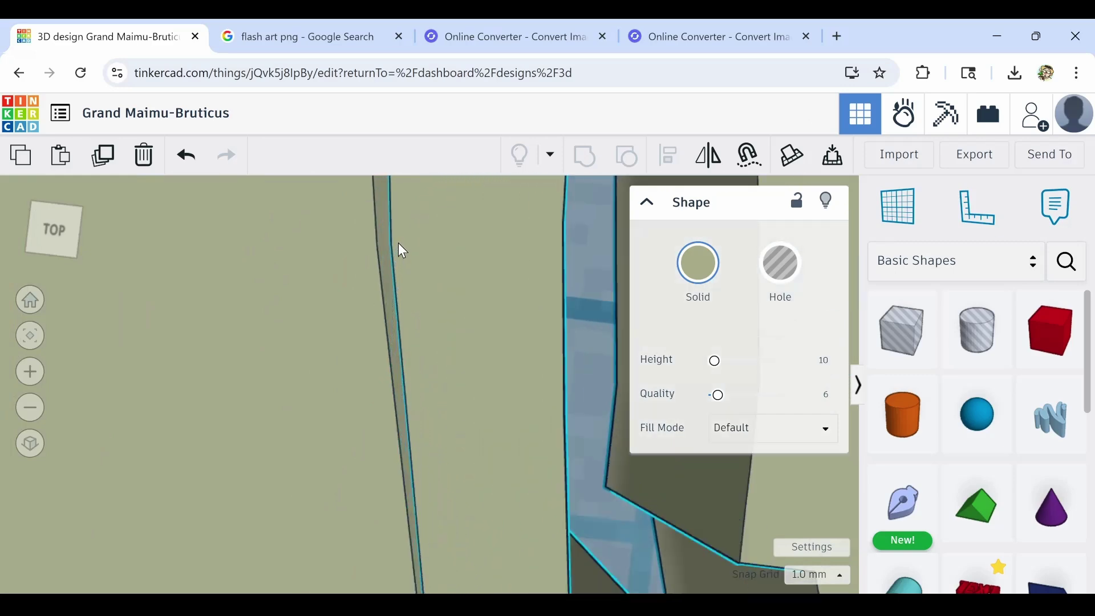
scroll(398, 242, "down", 2)
scroll(398, 242, "down", 2)
middle_click_drag(479, 240, 395, 378)
mouse_move(444, 301)
middle_mouse_down()
mouse_move(408, 333)
mouse_move(403, 357)
middle_mouse_up()
scroll(368, 392, "up", 2)
scroll(365, 394, "up", 2)
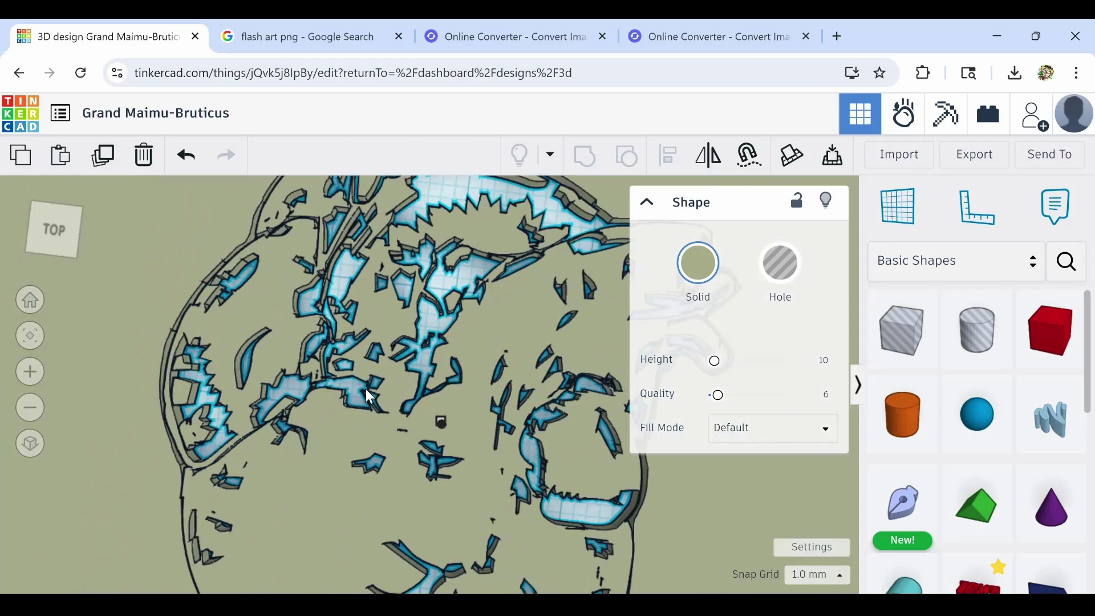
scroll(365, 389, "down", 3)
scroll(365, 388, "down", 2)
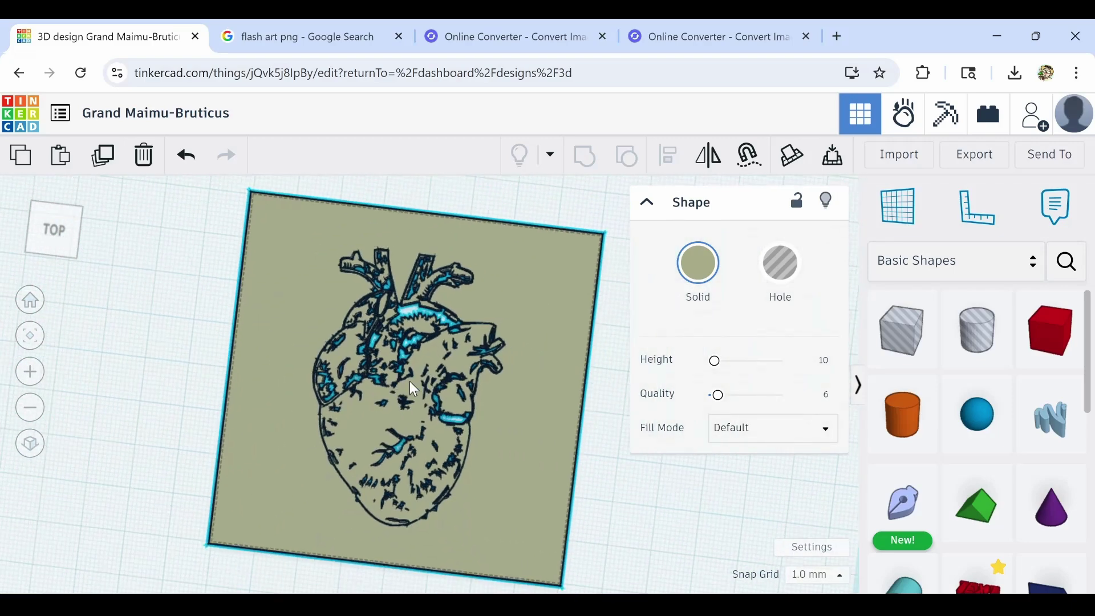
mouse_move(406, 376)
right_mouse_down()
mouse_move(405, 396)
mouse_move(410, 347)
right_mouse_up()
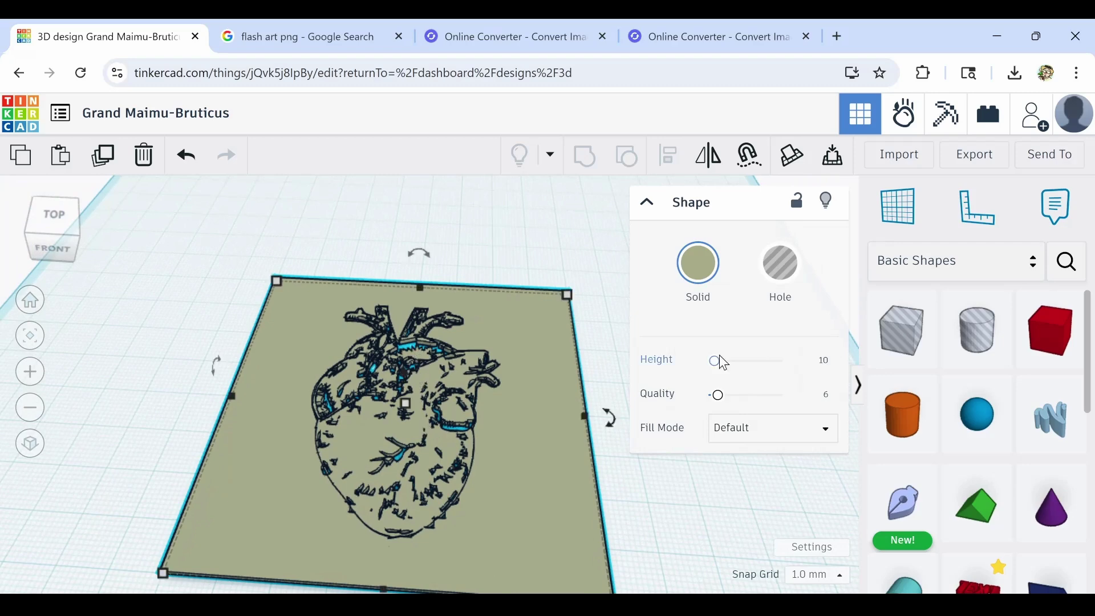
Step: Place a new sketch shape on the heart plate and frame the heart's top outline
left_click_drag(904, 505, 599, 483)
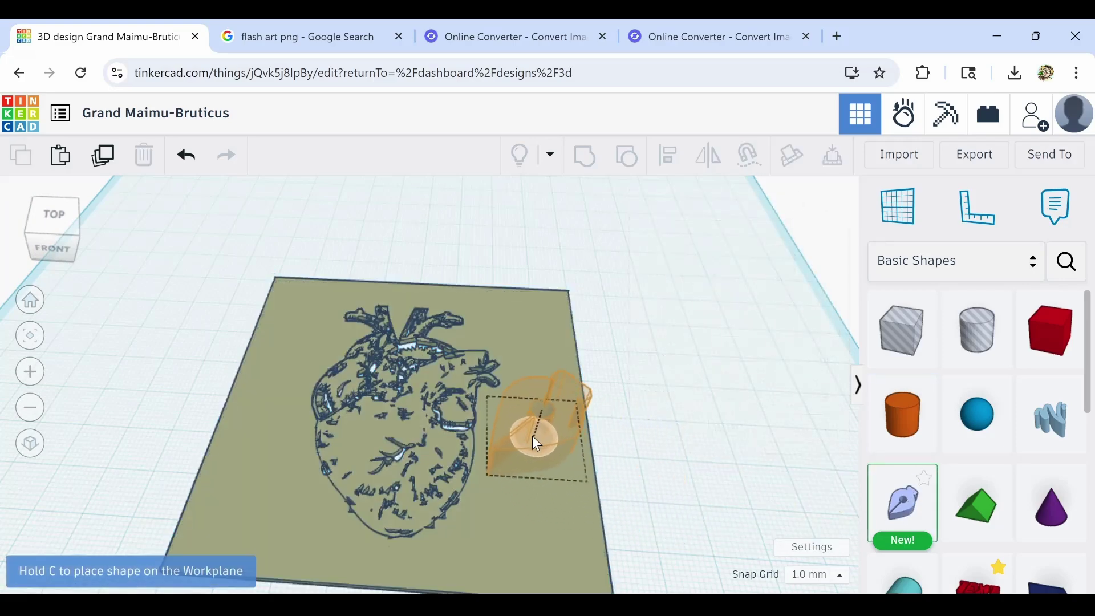
left_click(523, 434)
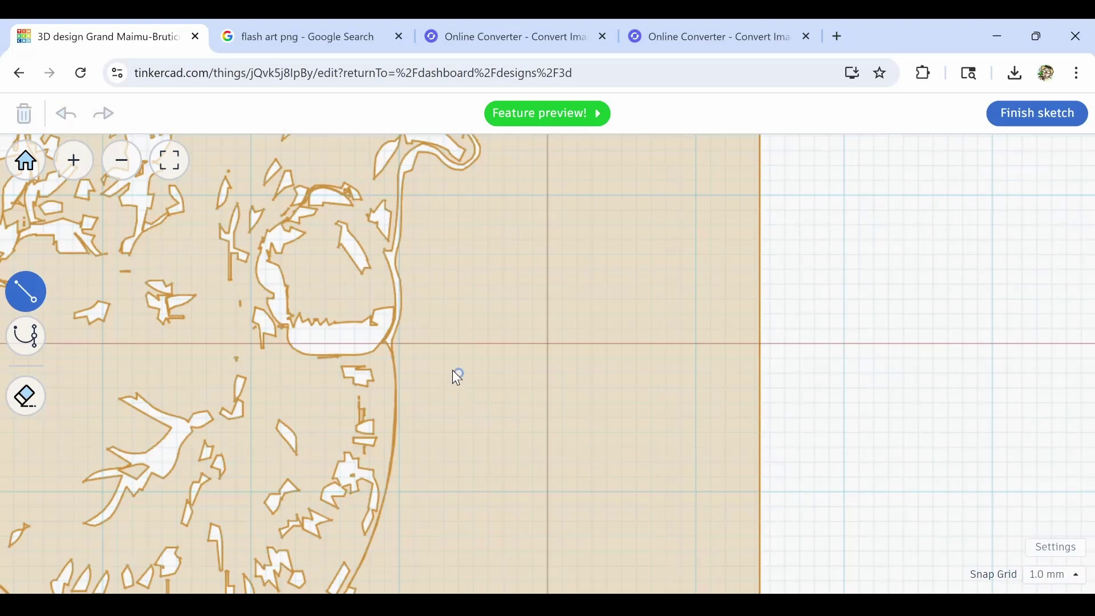
middle_click_drag(452, 369, 794, 535)
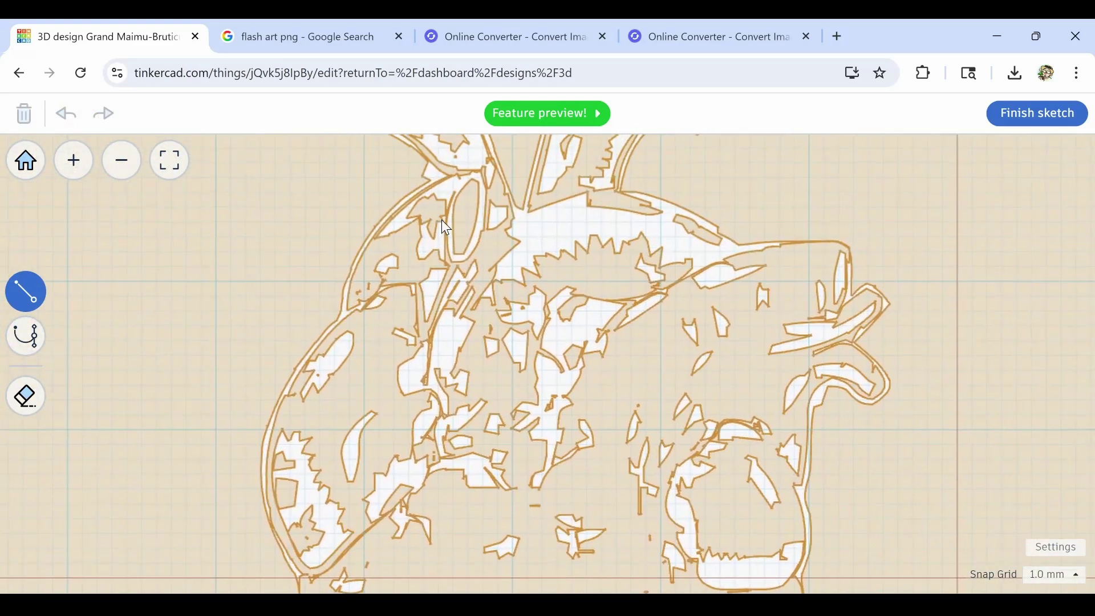
middle_click_drag(442, 220, 389, 412)
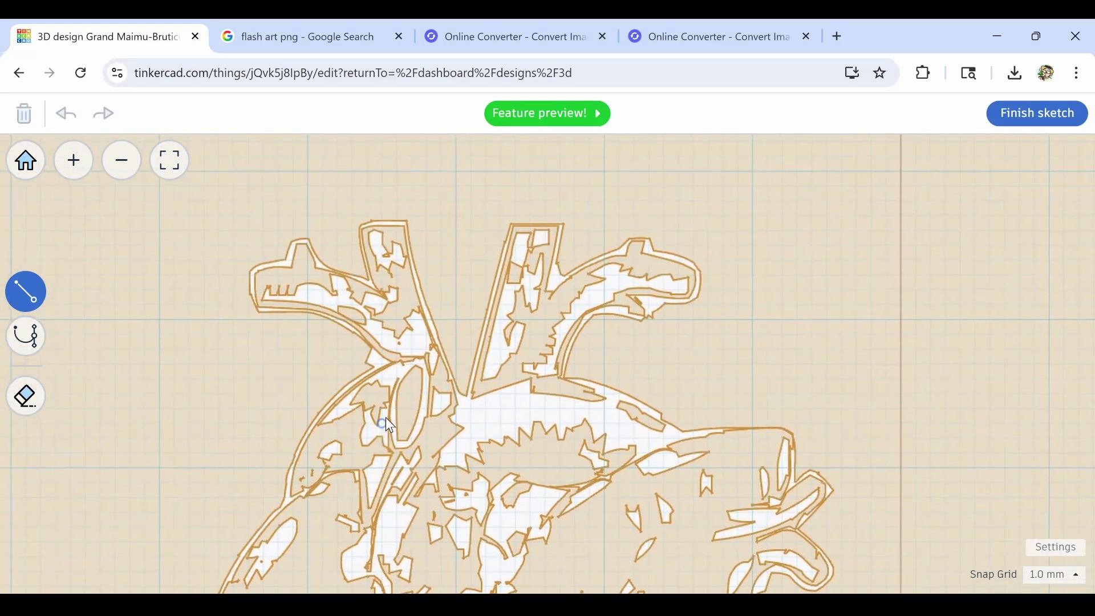
scroll(456, 399, "up", 3)
scroll(473, 392, "up", 3)
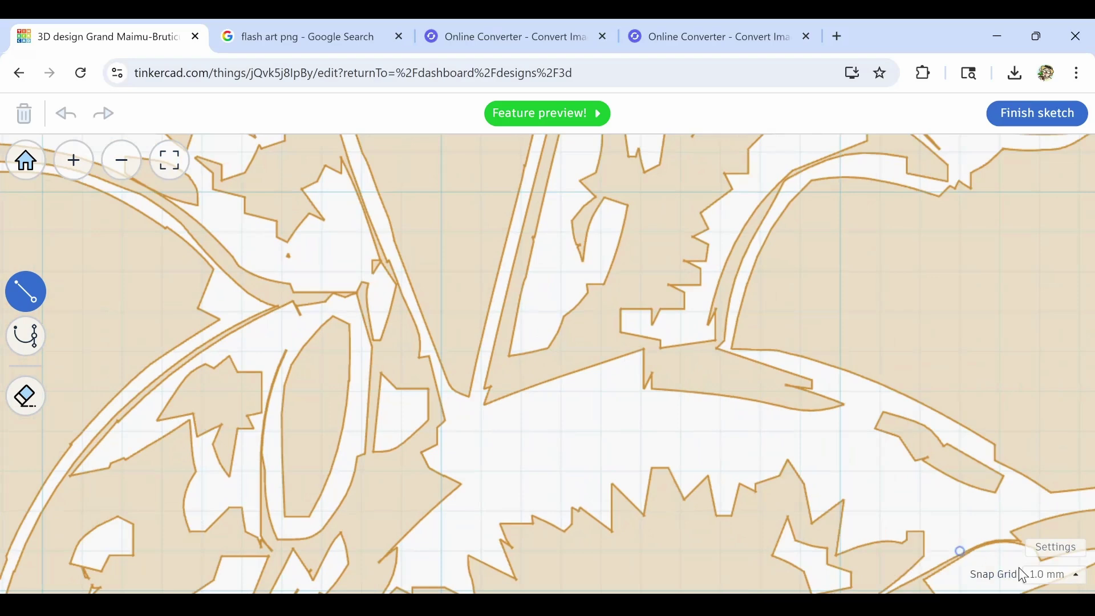
Step: Set the snap grid to 0.1 mm and trace the first edges, including a 0.90 edge
left_click(1074, 576)
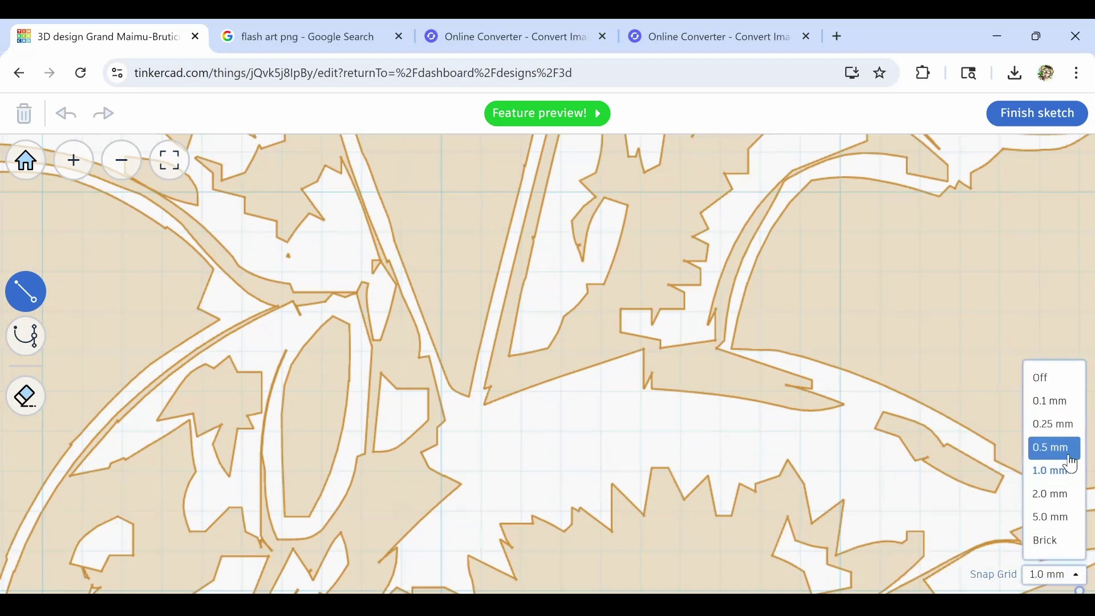
left_click(1059, 402)
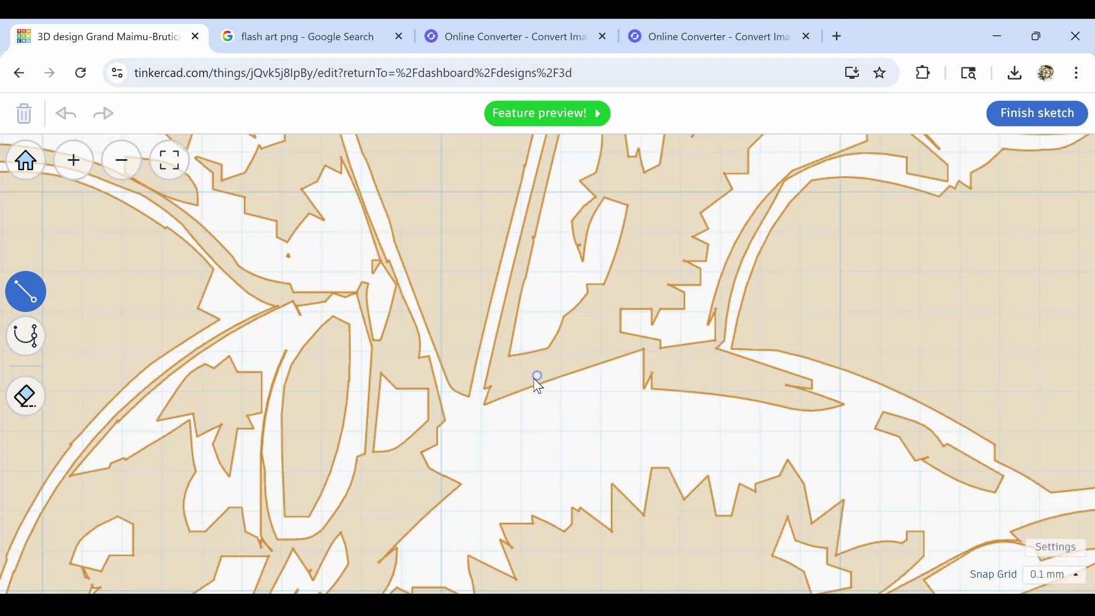
left_click(486, 402)
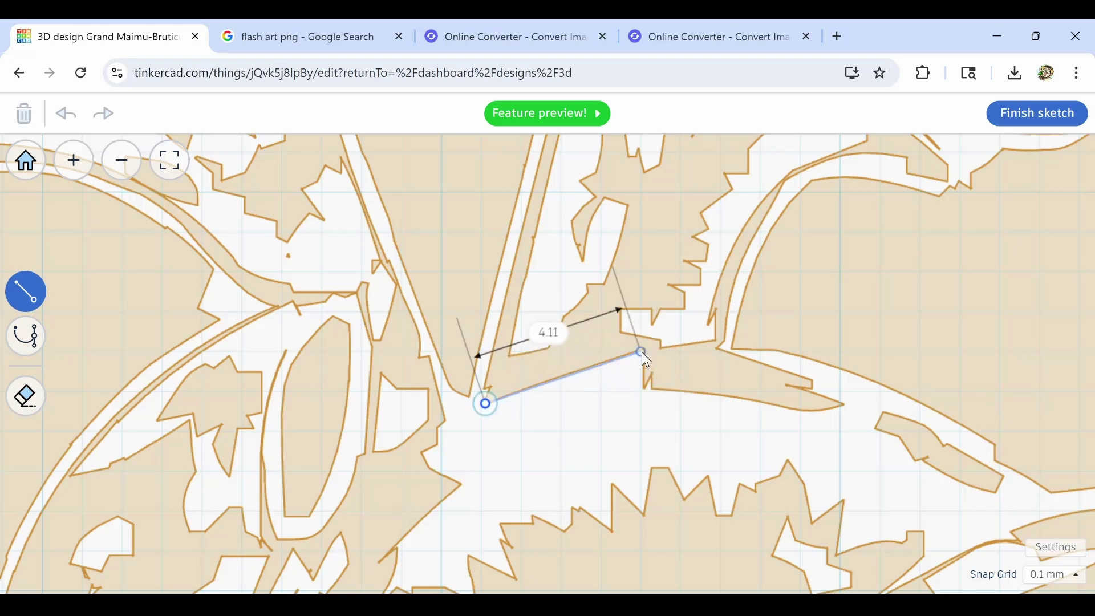
left_click(642, 352)
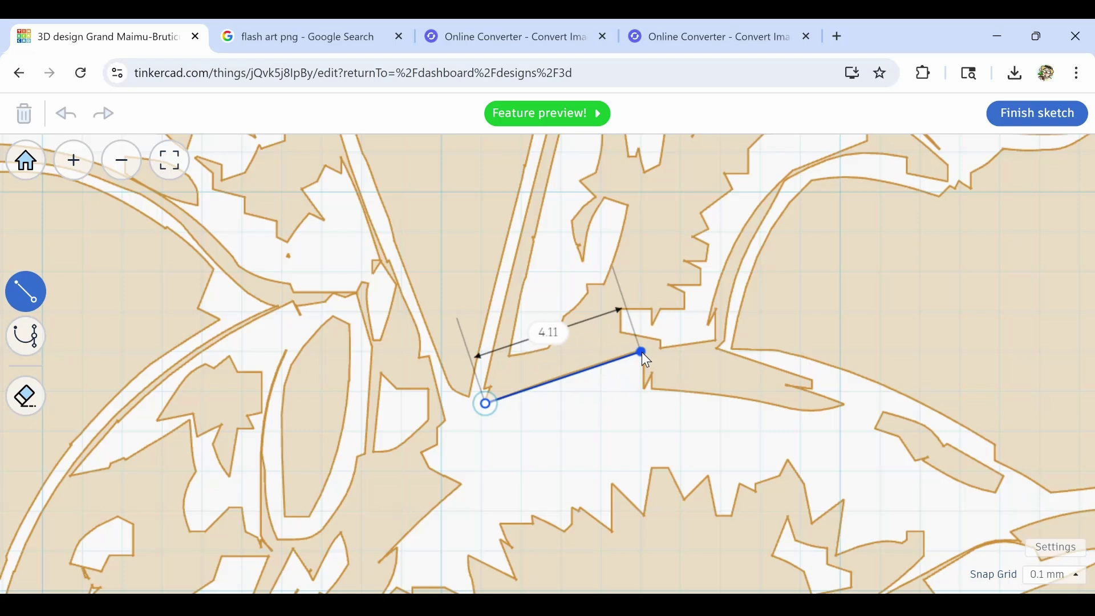
left_click(641, 389)
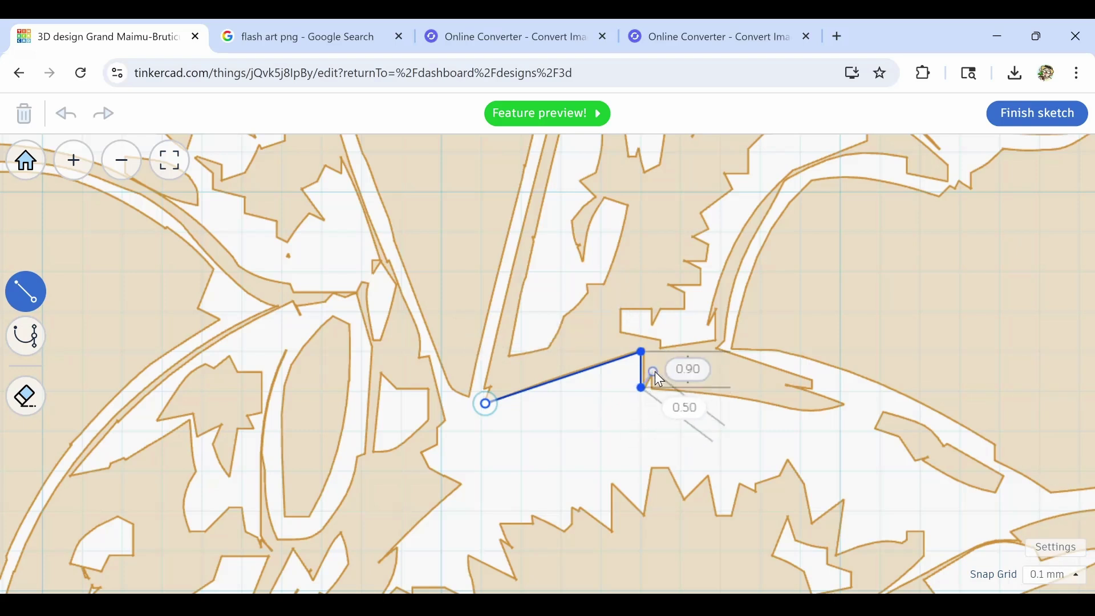
key("Escape")
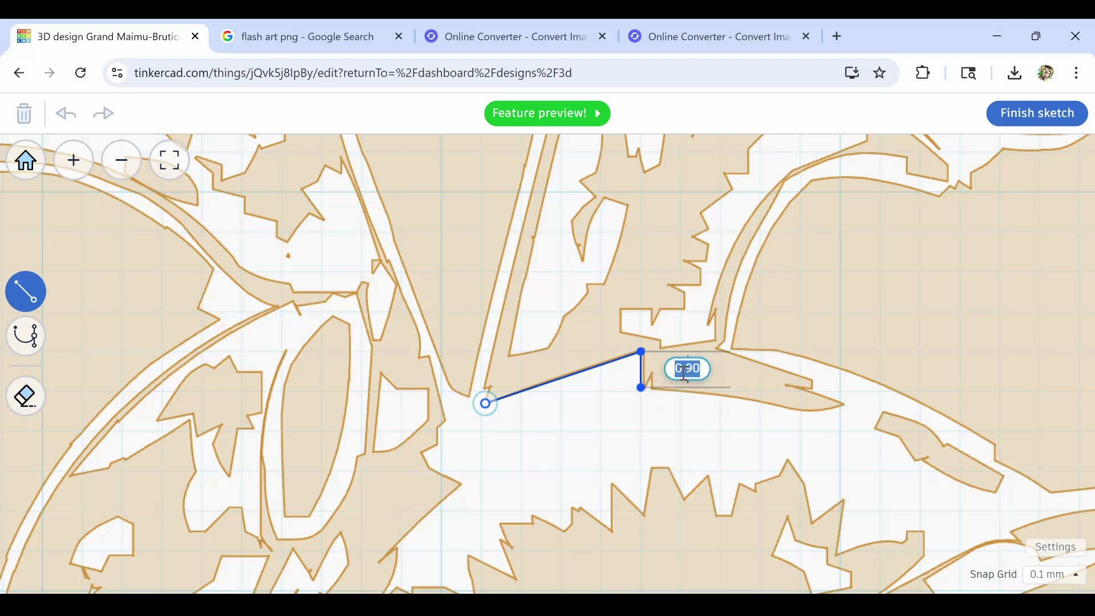
Step: Trace the notch, the piece's lower edge and the small notch near its tip
left_click(653, 362)
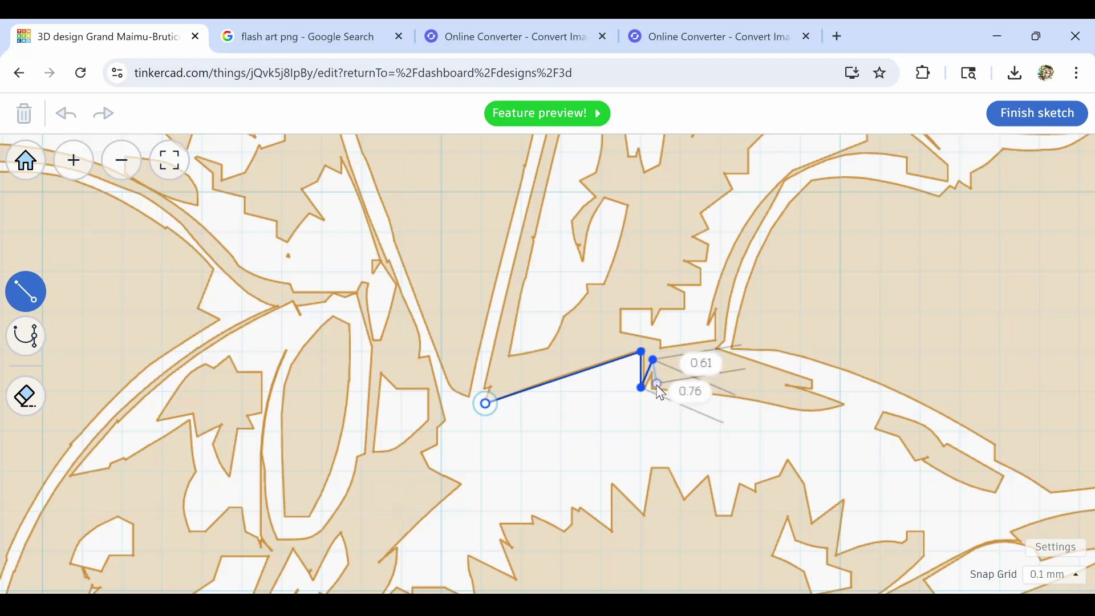
left_click(653, 388)
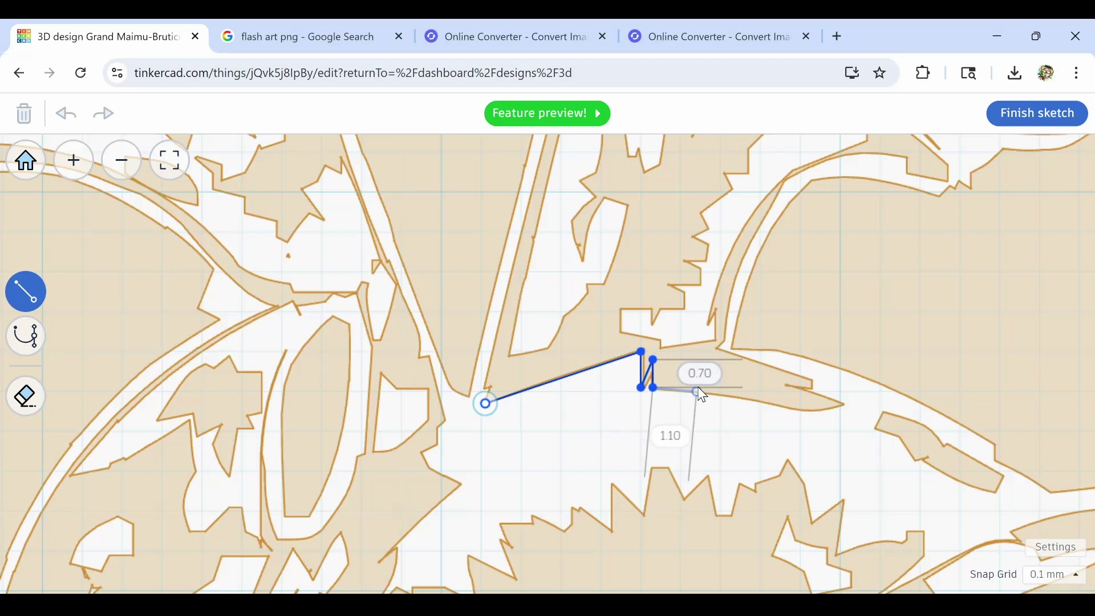
left_click(845, 408)
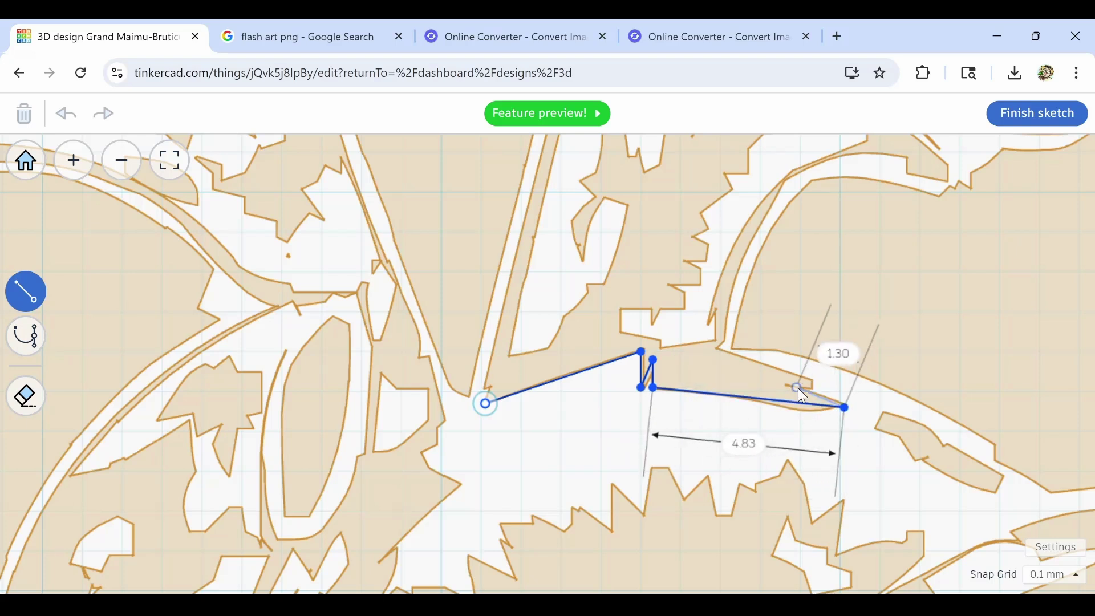
left_click(791, 387)
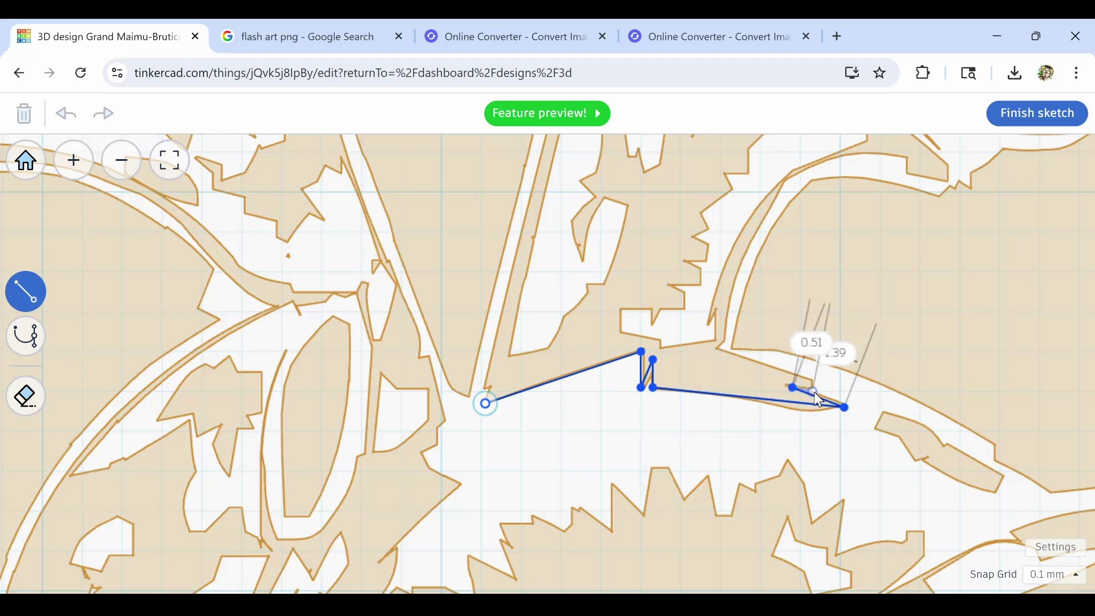
left_click(813, 389)
left_click(811, 379)
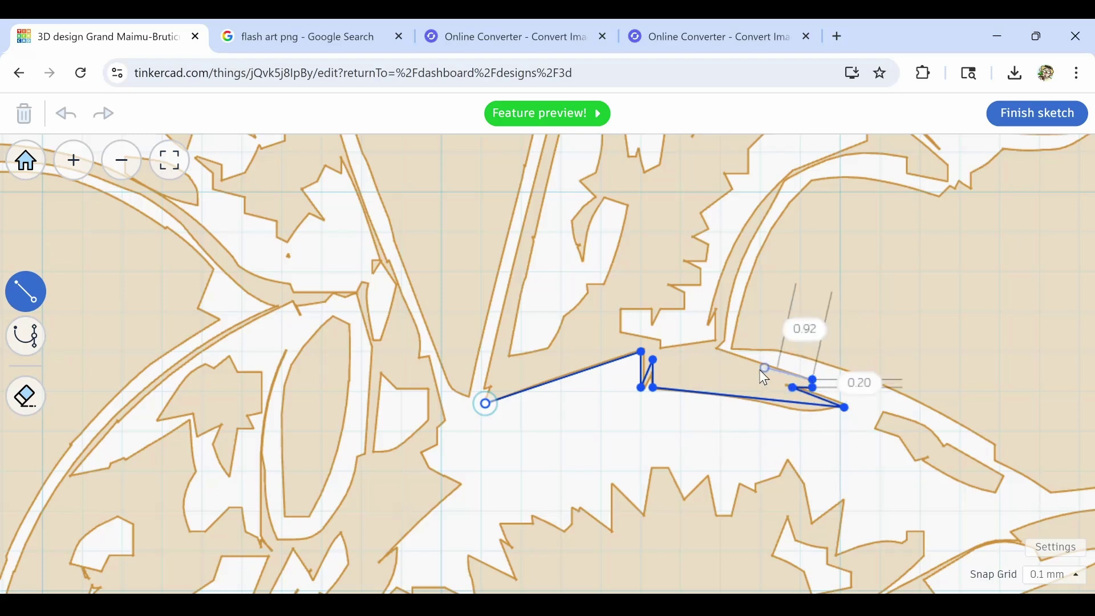
Step: Trace up along the curved band and close the outline at the starting point
left_click(720, 348)
left_click(724, 340)
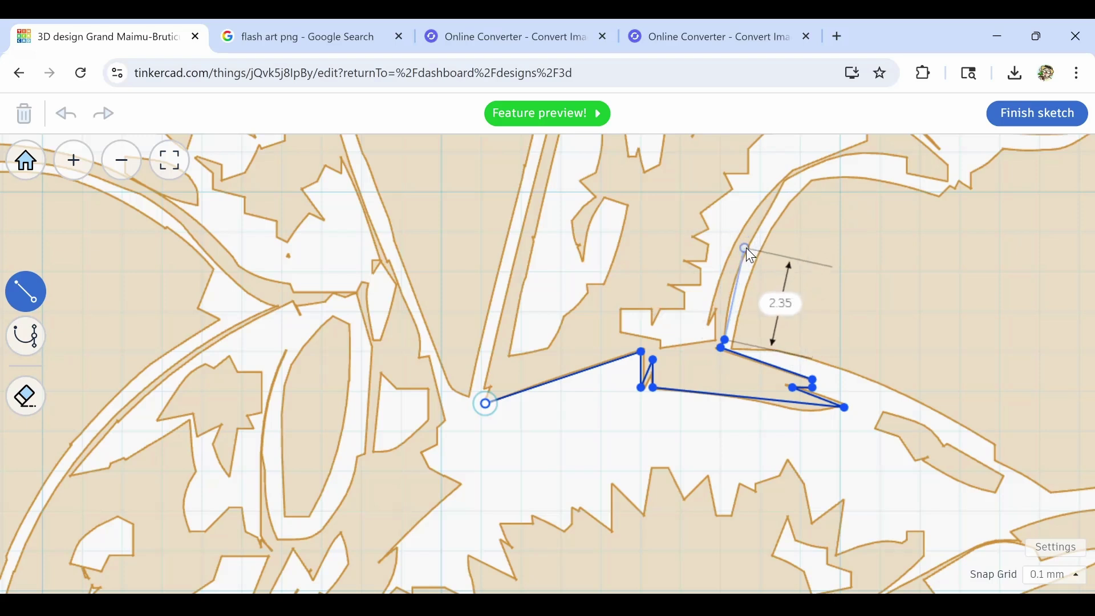
left_click(747, 247)
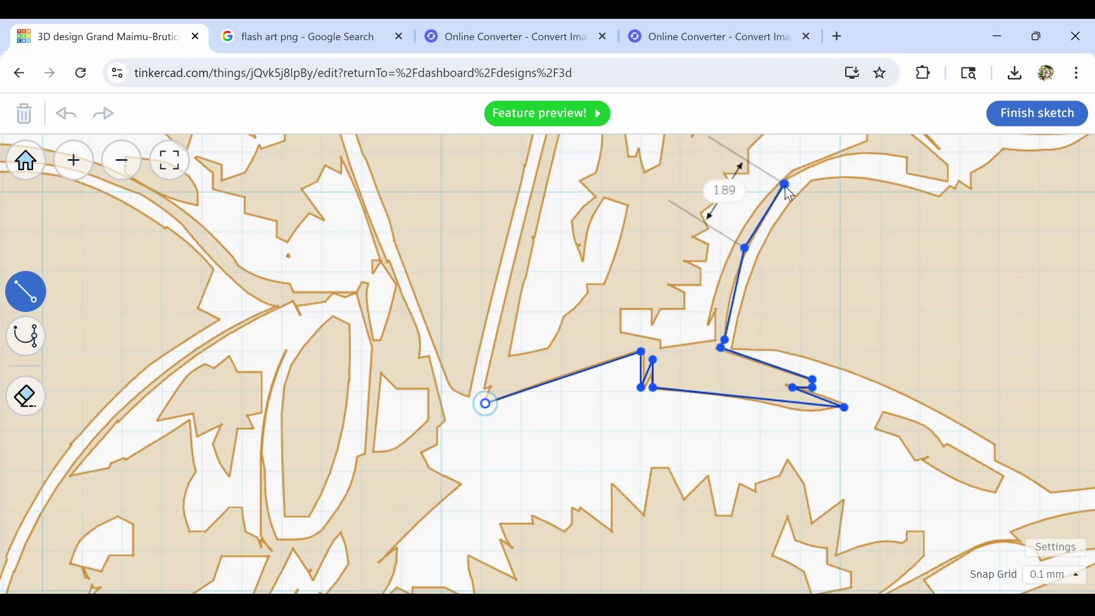
left_click(784, 185)
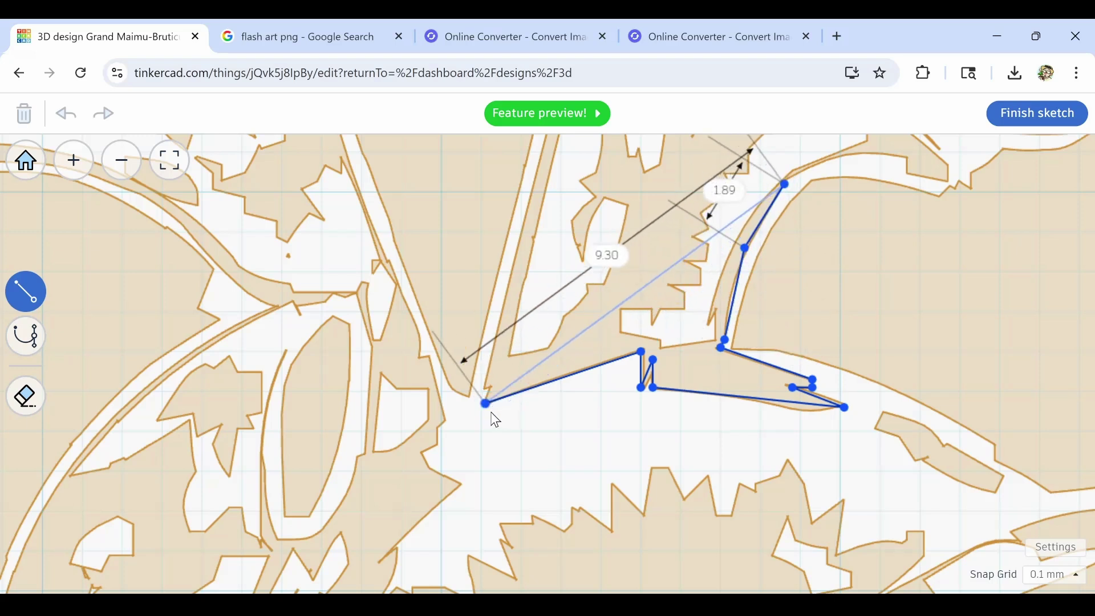
left_click(487, 404)
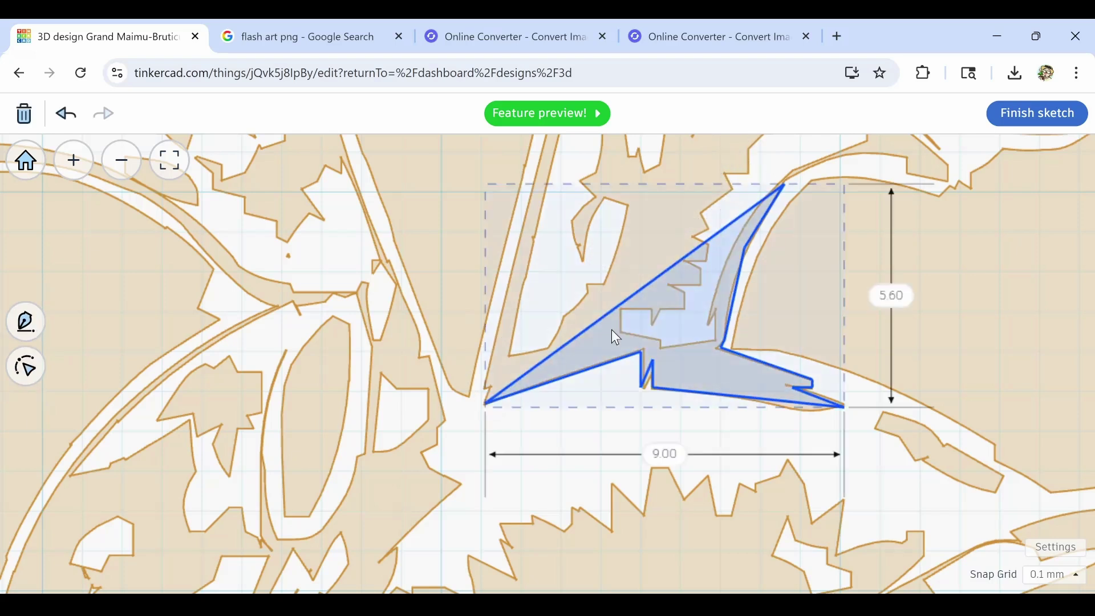
Step: Slide an outline point down along the traced curve and finish the sketch
left_click(28, 370)
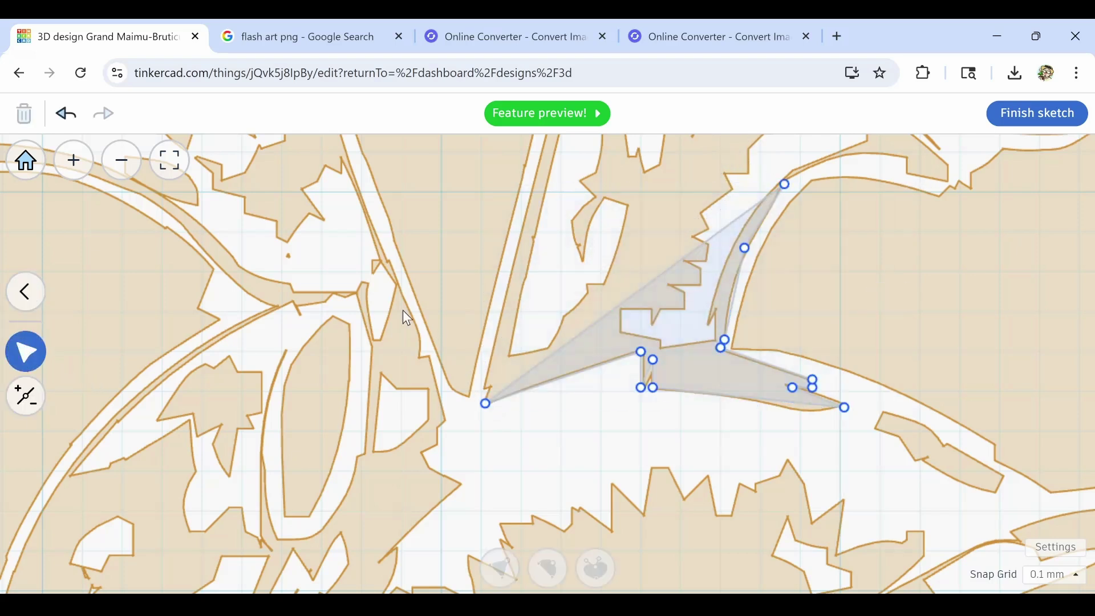
left_click(744, 249)
scroll(742, 243, "up", 1)
scroll(743, 236, "up", 2)
mouse_move(738, 268)
left_mouse_down()
mouse_move(733, 330)
mouse_move(712, 329)
left_mouse_up()
scroll(711, 329, "down", 3)
scroll(701, 371, "down", 3)
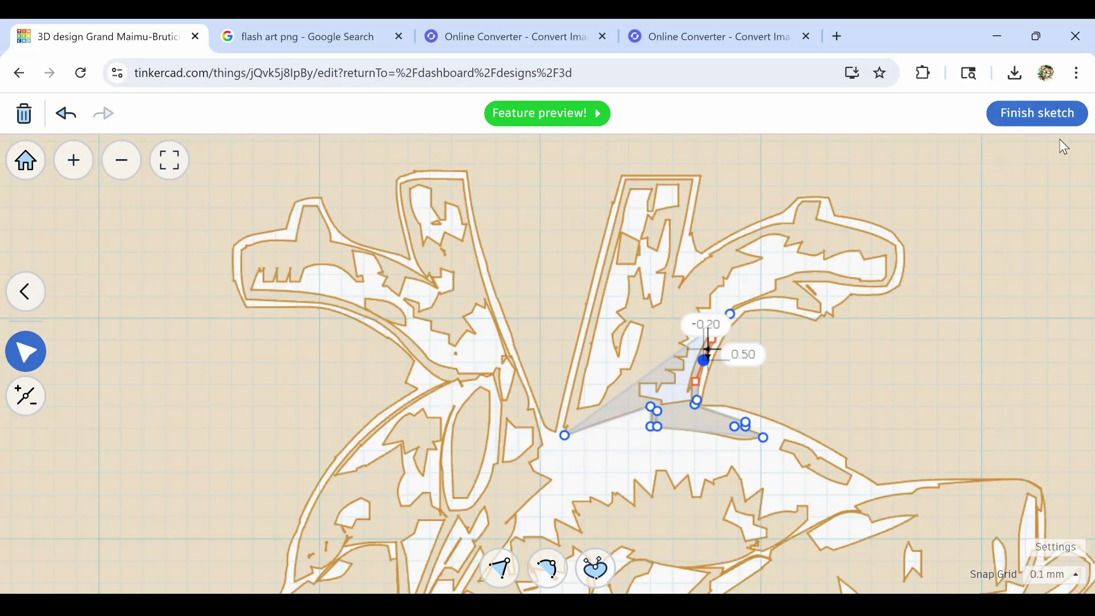
left_click(1037, 118)
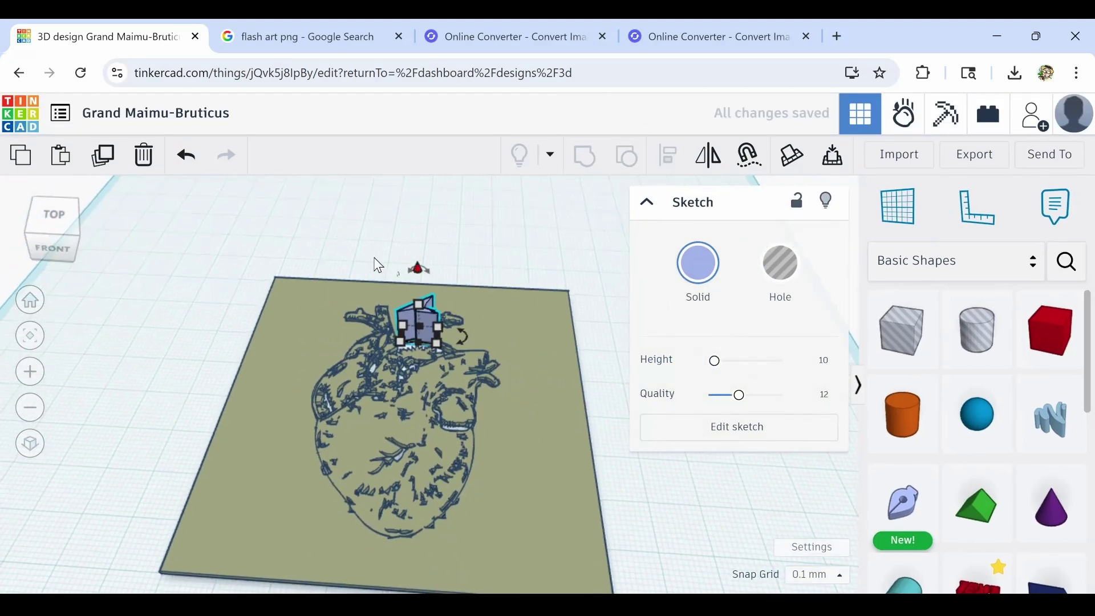
Step: Delete the small sketch shape and orbit to a tilted view of the heart plate
left_click(132, 165)
left_click(55, 215)
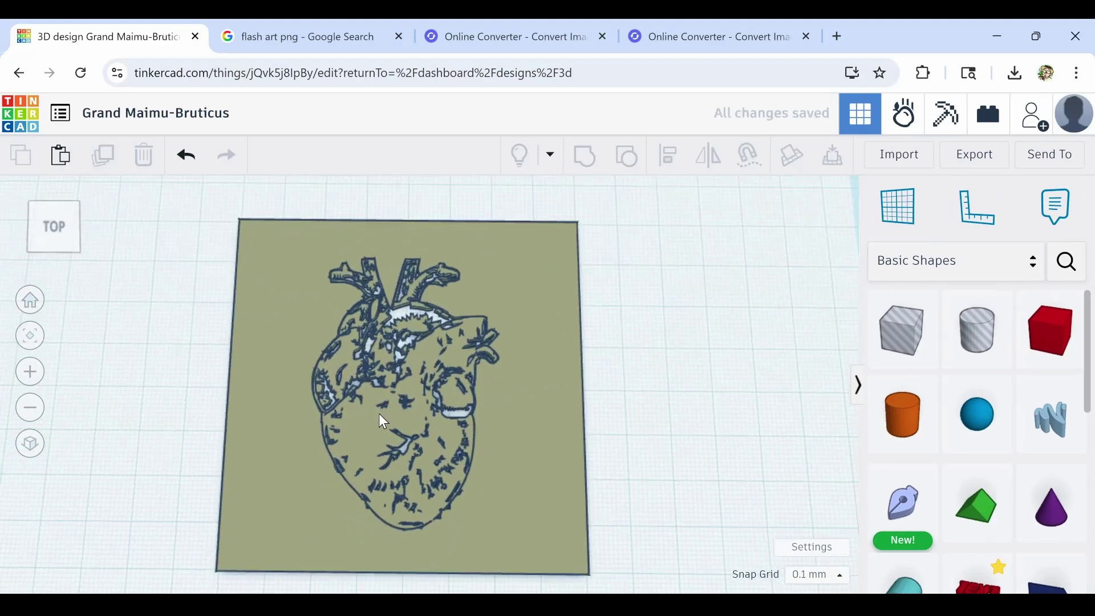
scroll(354, 352, "up", 3)
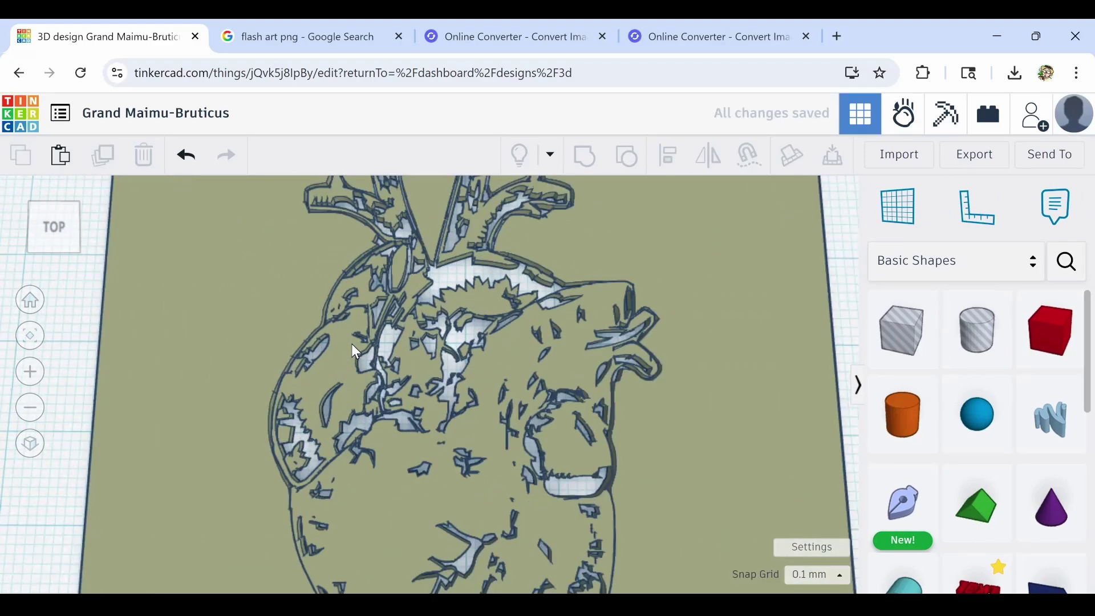
right_click_drag(351, 344, 349, 331)
scroll(349, 331, "down", 3)
scroll(416, 339, "down", 2)
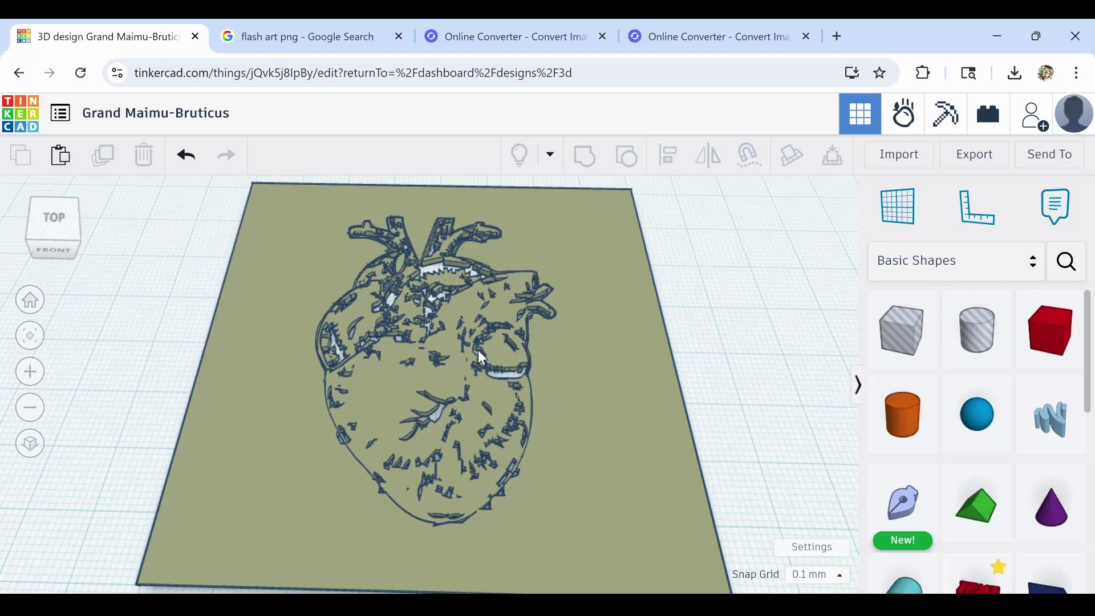
right_click_drag(484, 355, 463, 431)
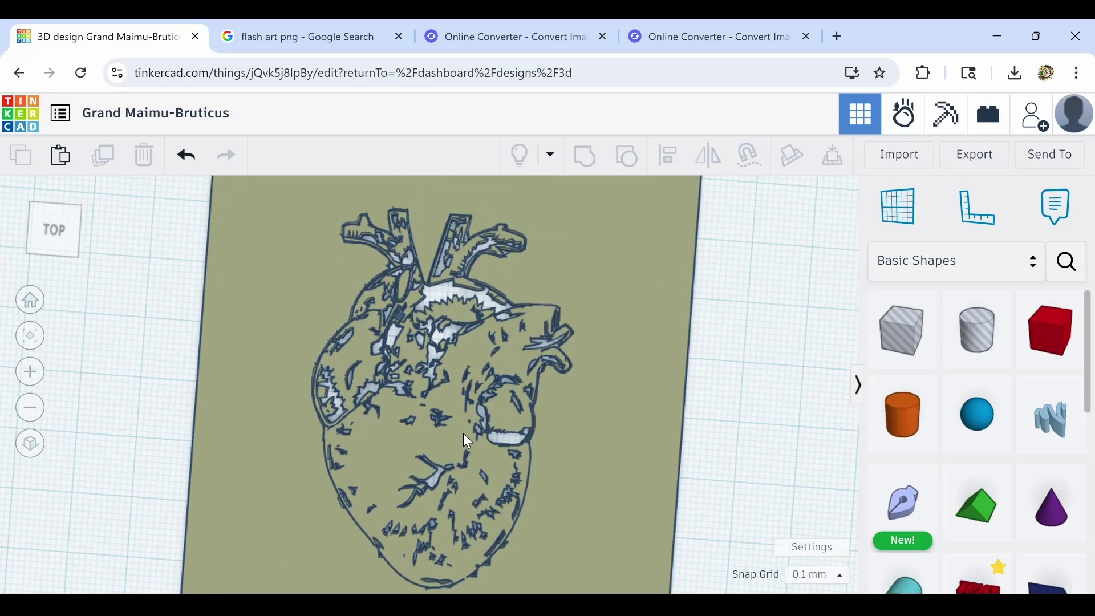
mouse_move(407, 445)
right_mouse_down()
mouse_move(415, 420)
mouse_move(427, 449)
mouse_move(424, 417)
right_mouse_up()
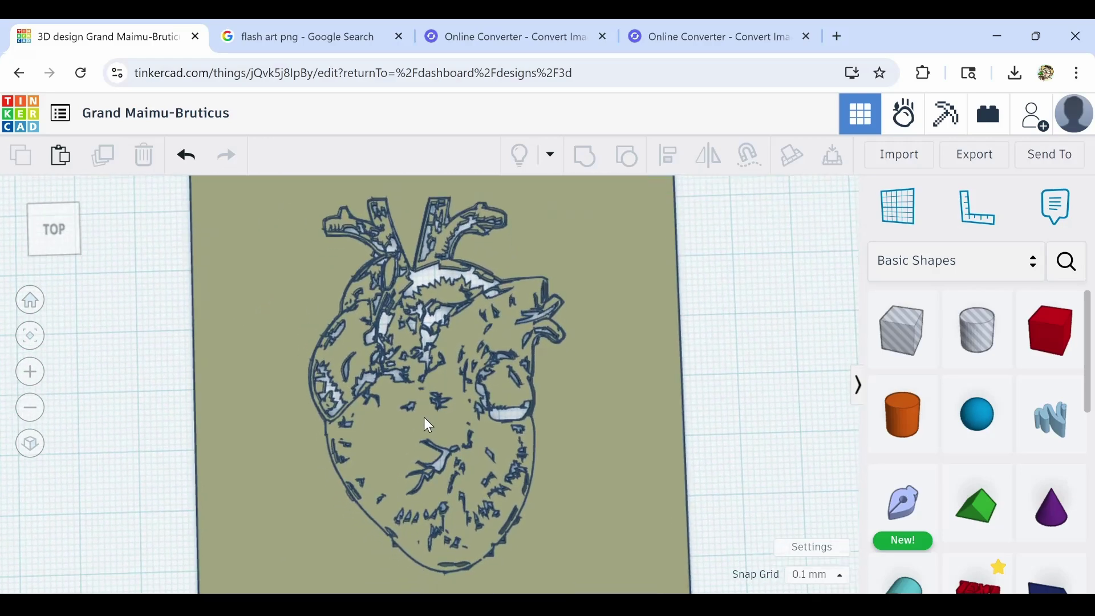
mouse_move(425, 419)
right_mouse_down()
mouse_move(305, 322)
mouse_move(257, 313)
mouse_move(256, 403)
mouse_move(432, 393)
right_mouse_up()
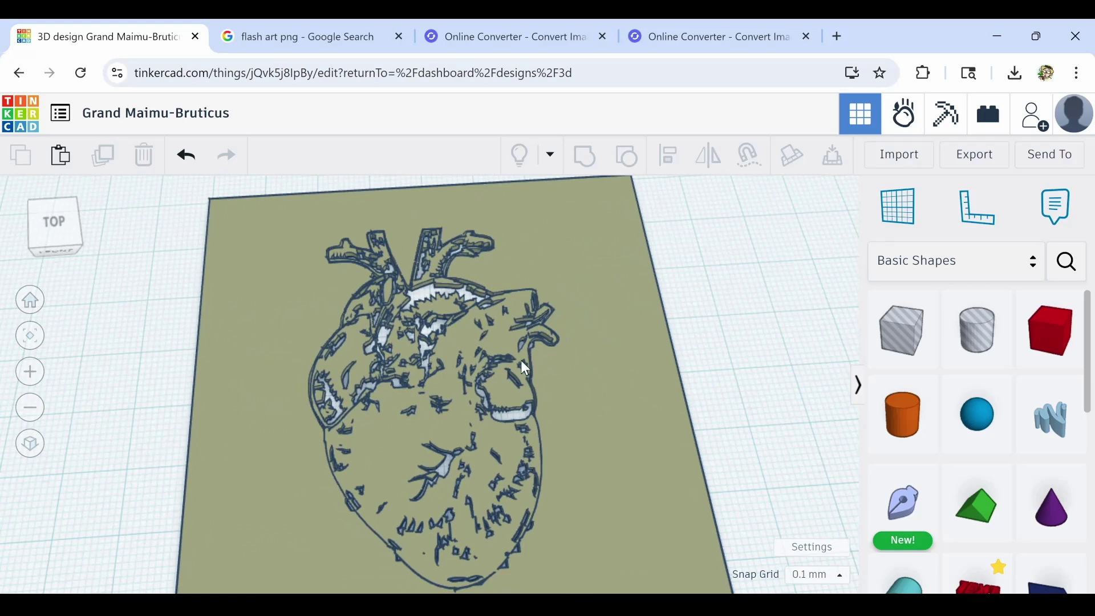
Step: Add a cylinder to the workplane and enlarge it to cover the plate
left_click(909, 420)
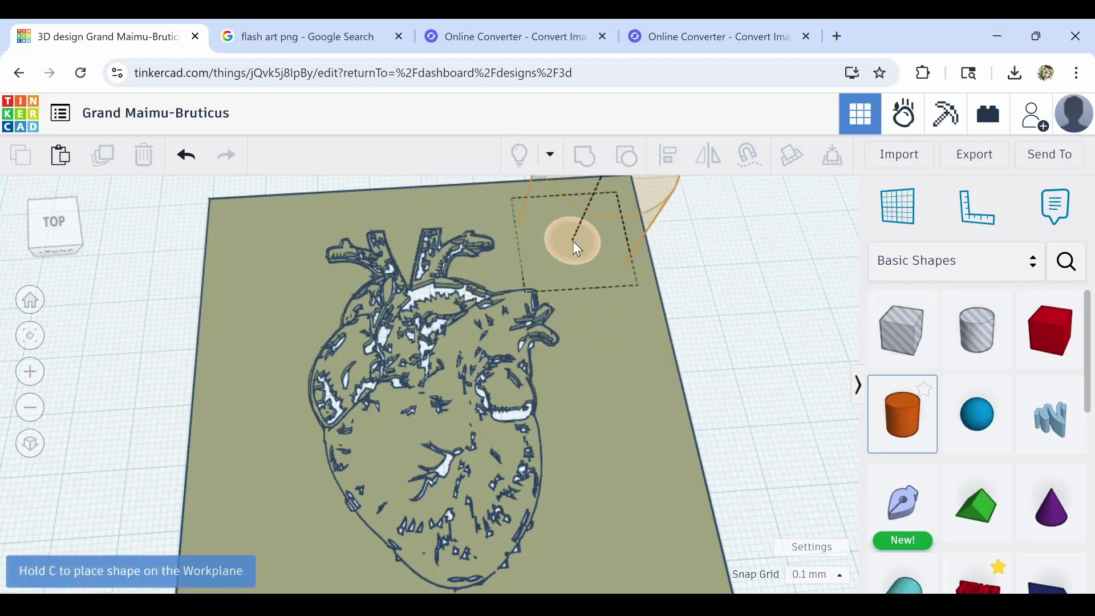
left_click(570, 241)
left_click_drag(523, 293, 443, 502)
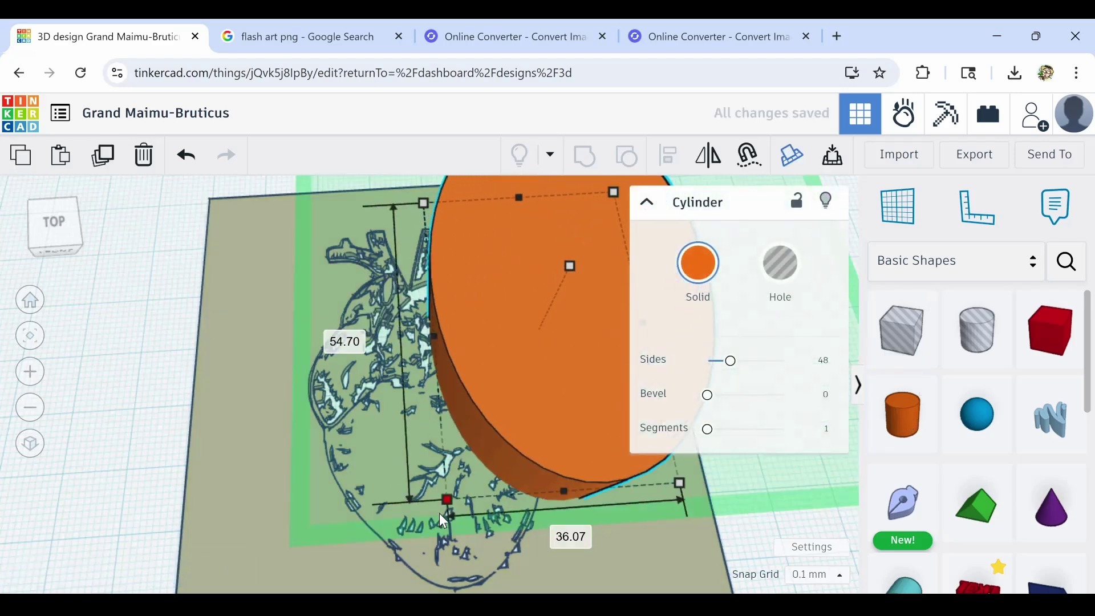
scroll(445, 498, "down", 4)
scroll(474, 446, "up", 2)
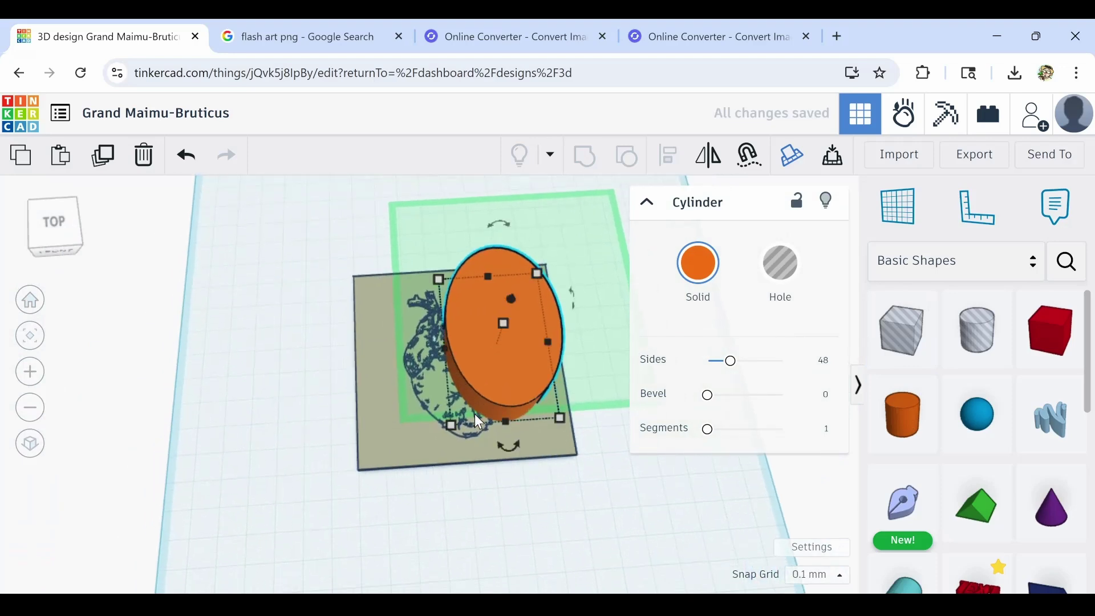
mouse_move(447, 428)
left_mouse_down()
mouse_move(387, 477)
mouse_move(384, 466)
left_mouse_up()
Step: Widen the cylinder to about 68 by 83 and position it over the heart plate
left_click_drag(454, 403, 436, 404)
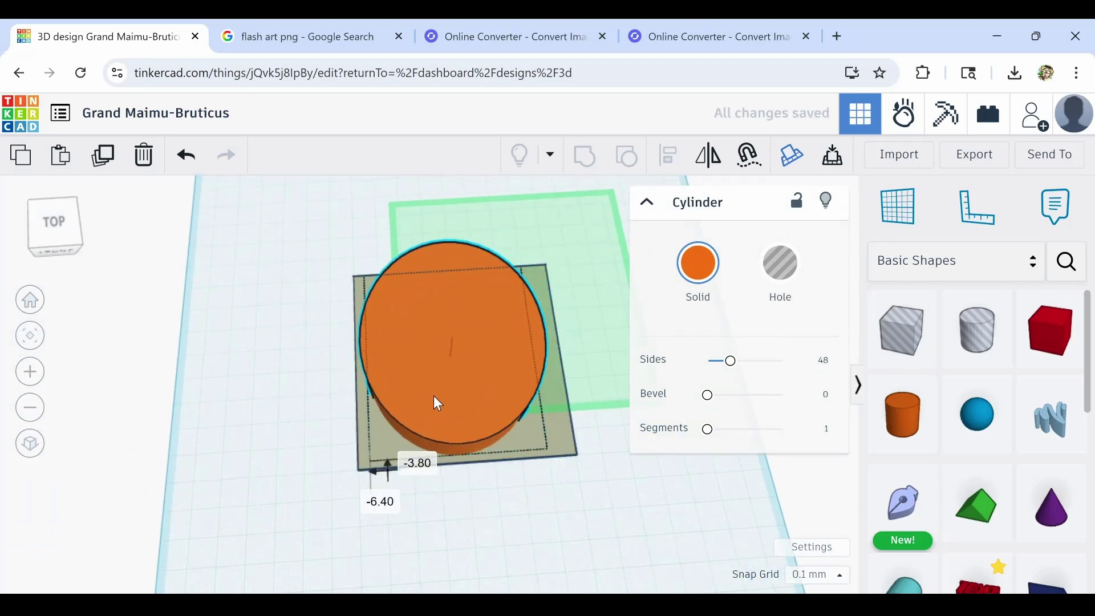
mouse_move(436, 404)
right_mouse_down()
mouse_move(612, 268)
mouse_move(589, 198)
mouse_move(445, 451)
mouse_move(441, 391)
right_mouse_up()
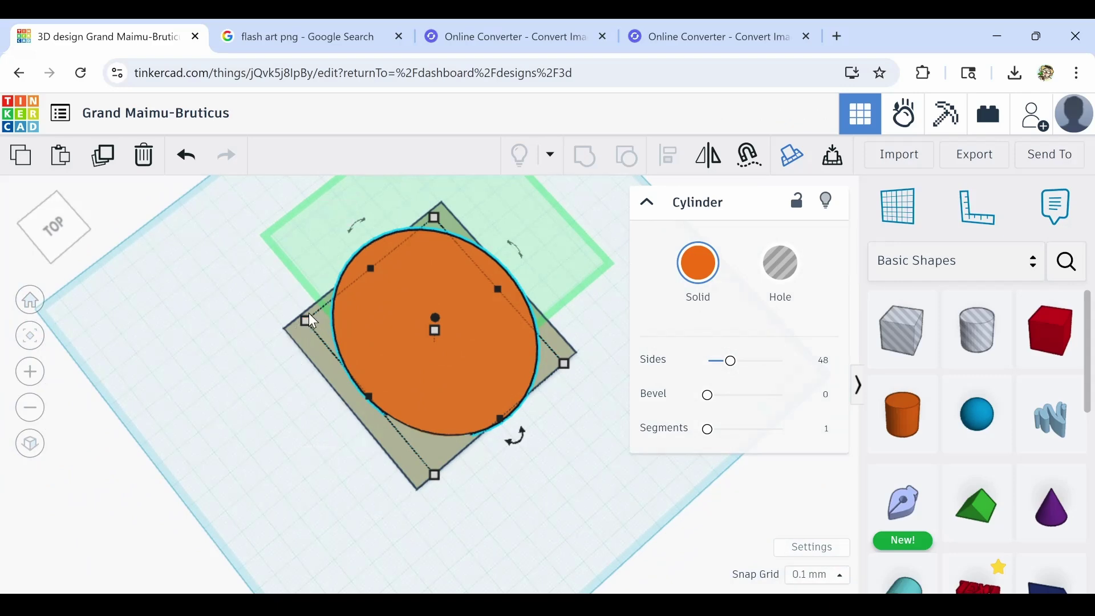
left_click_drag(307, 320, 293, 313)
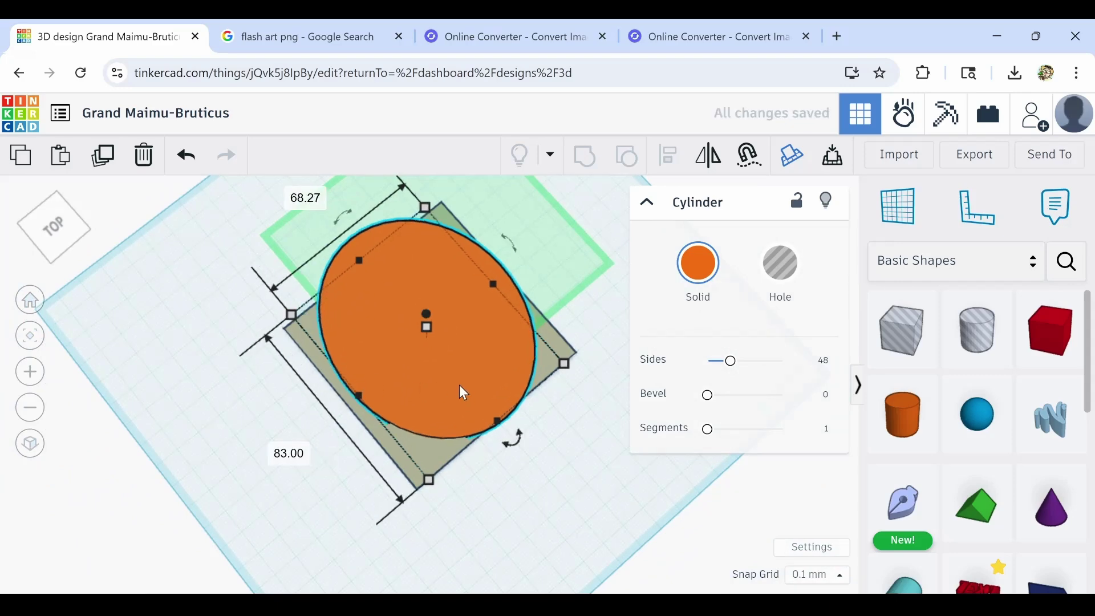
left_click_drag(445, 386, 450, 391)
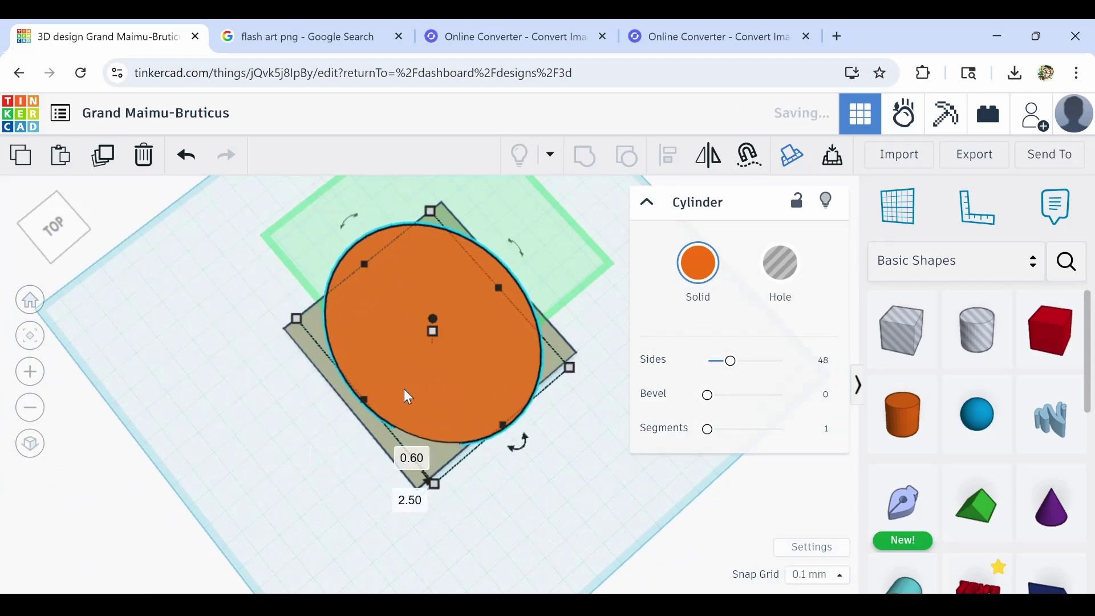
scroll(274, 394, "up", 3)
scroll(313, 399, "up", 3)
left_click(313, 400)
right_click_drag(313, 398, 389, 282)
Step: Make the heart plate taller, turn it into a hole, and nudge it down
left_click(402, 287)
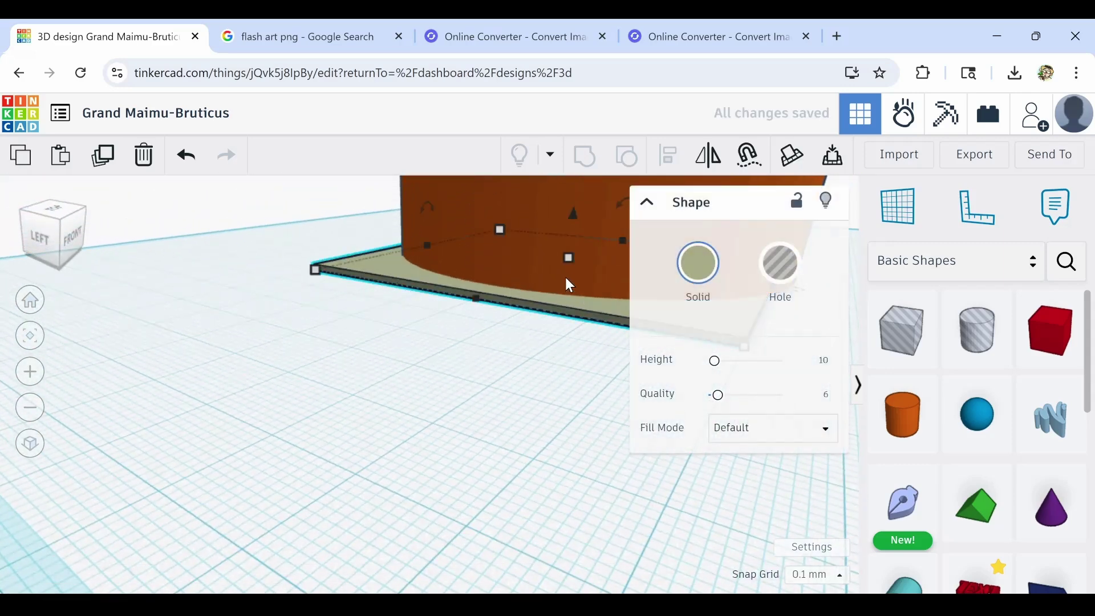
left_click_drag(567, 258, 570, 237)
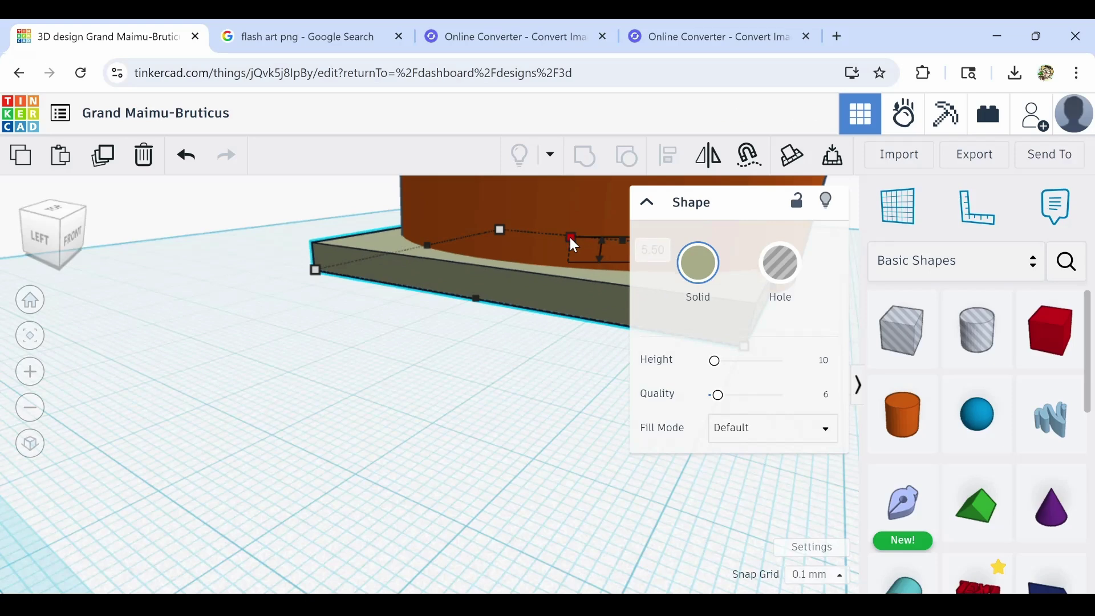
left_click(785, 268)
mouse_move(523, 347)
right_mouse_down()
mouse_move(436, 300)
mouse_move(480, 370)
mouse_move(506, 354)
right_mouse_up()
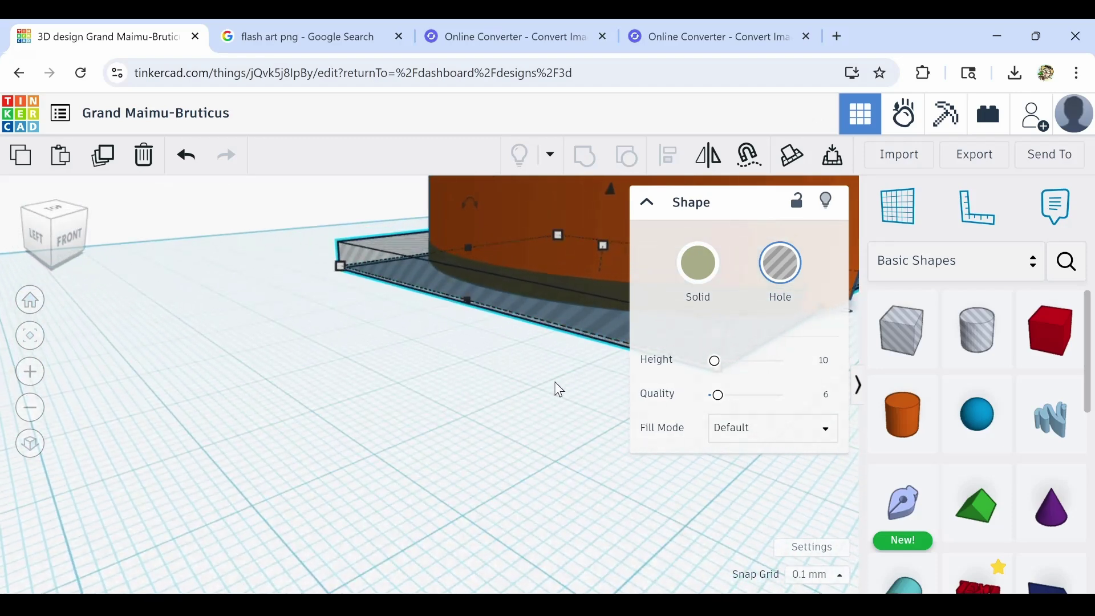
scroll(557, 390, "down", 3)
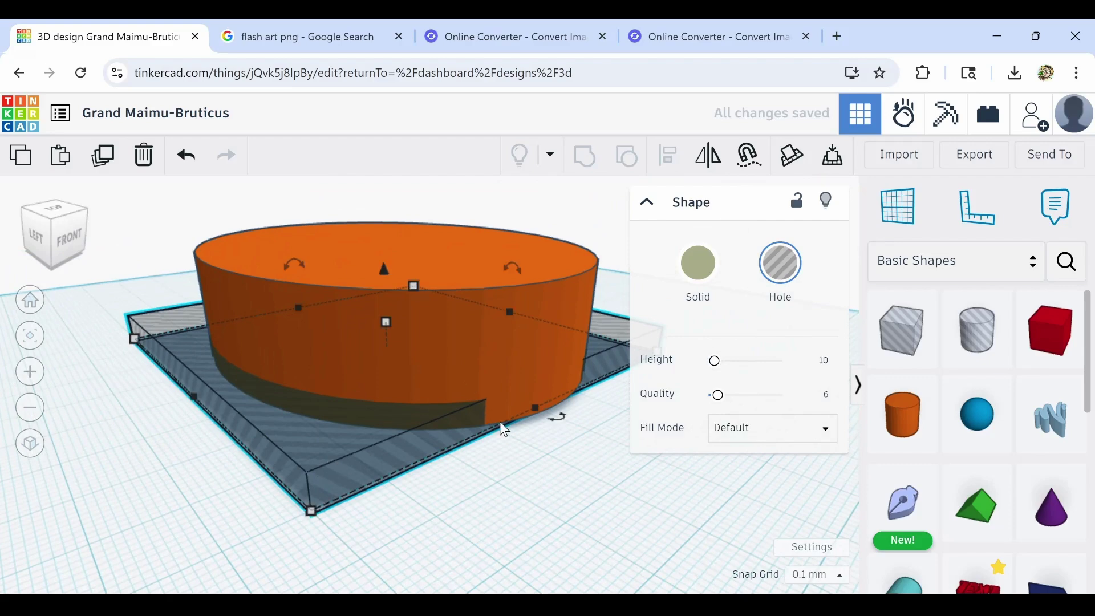
key("Down")
key("Down")
key("Down")
key("Down")
mouse_move(500, 421)
right_mouse_down()
mouse_move(354, 455)
mouse_move(705, 433)
mouse_move(361, 561)
right_mouse_up()
Step: Shrink the orange cylinder slightly and select it together with the heart hole
left_click(221, 476)
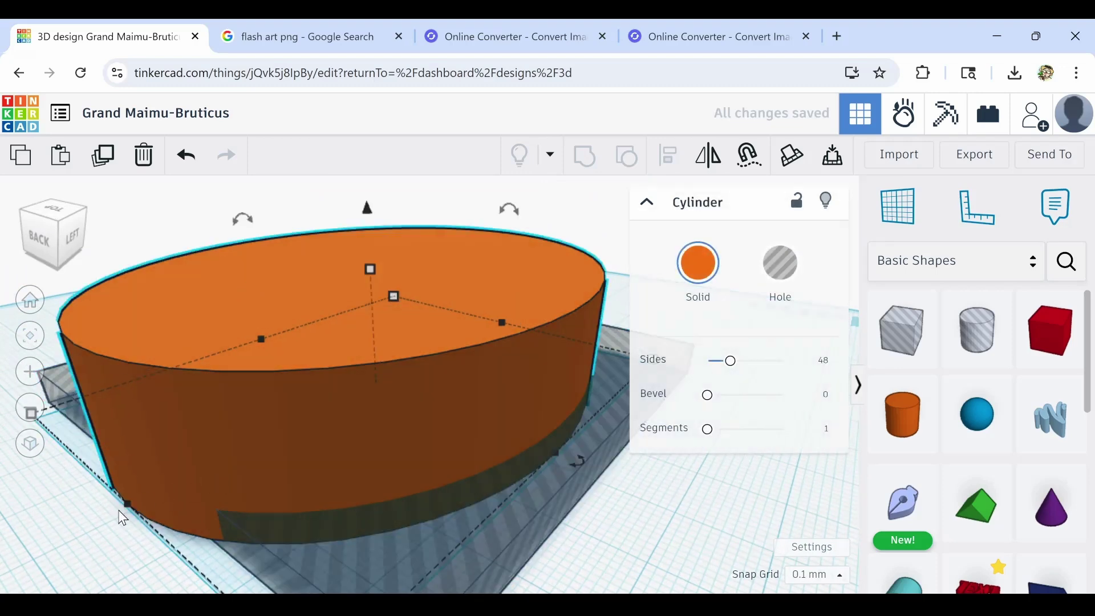
left_click_drag(129, 505, 175, 481)
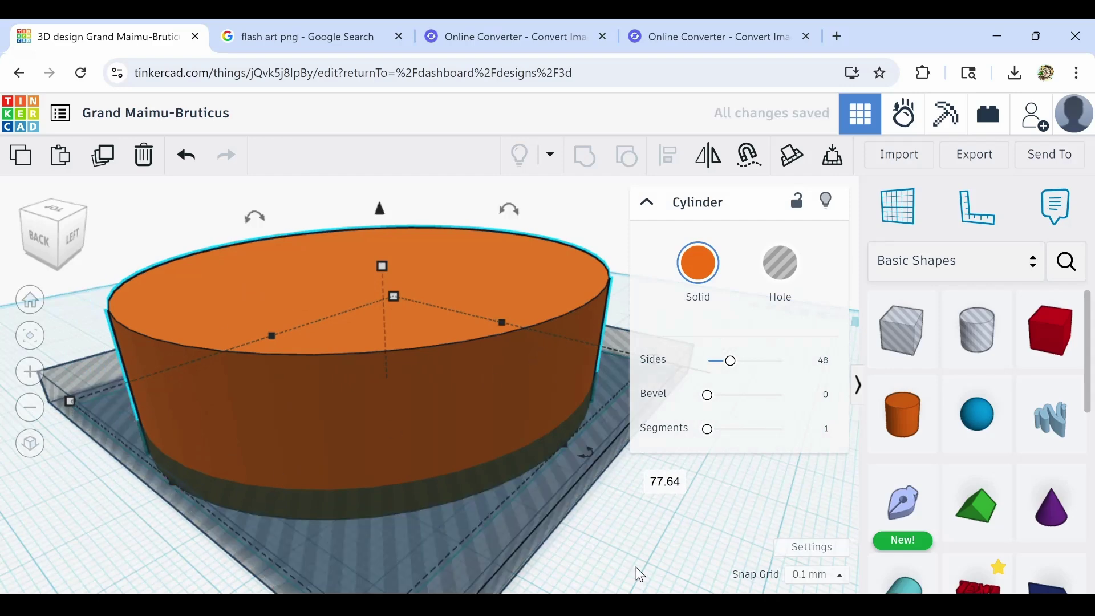
left_click(537, 481, "shift")
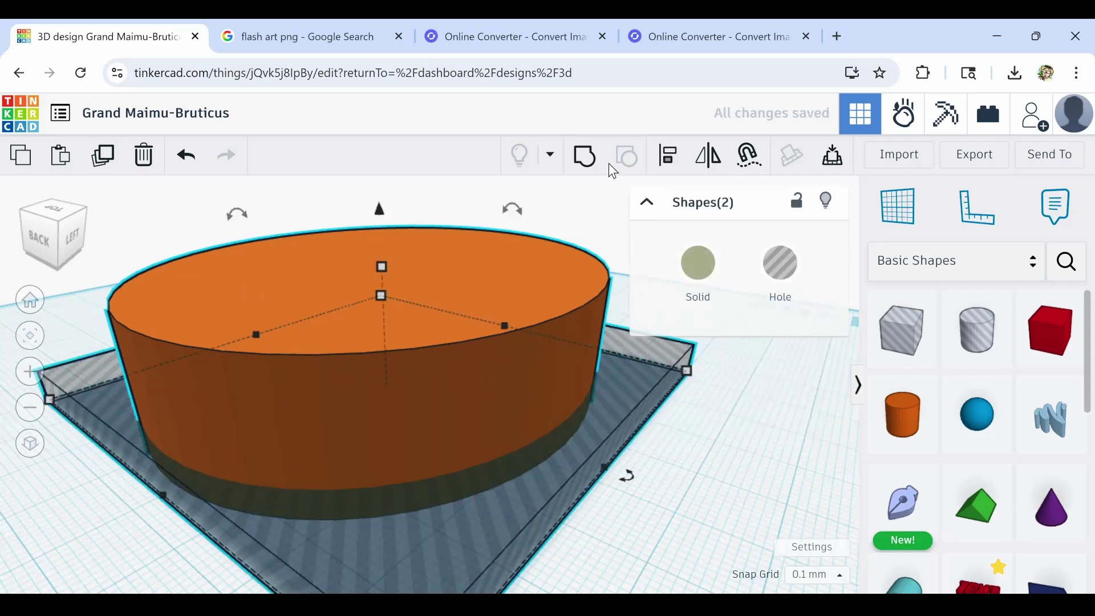
Step: Group the cylinder with the heart hole and view the carved disc from below
left_click(588, 156)
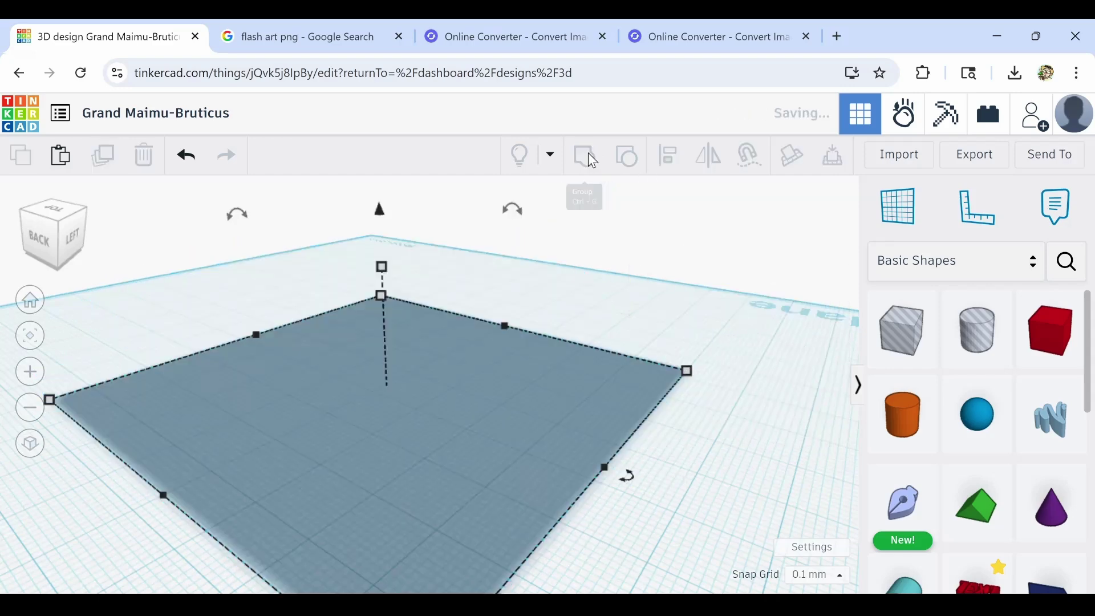
mouse_move(536, 525)
right_mouse_down()
mouse_move(488, 490)
mouse_move(462, 394)
mouse_move(313, 274)
mouse_move(360, 315)
mouse_move(315, 309)
mouse_move(660, 462)
mouse_move(545, 459)
right_mouse_up()
scroll(313, 265, "up", 3)
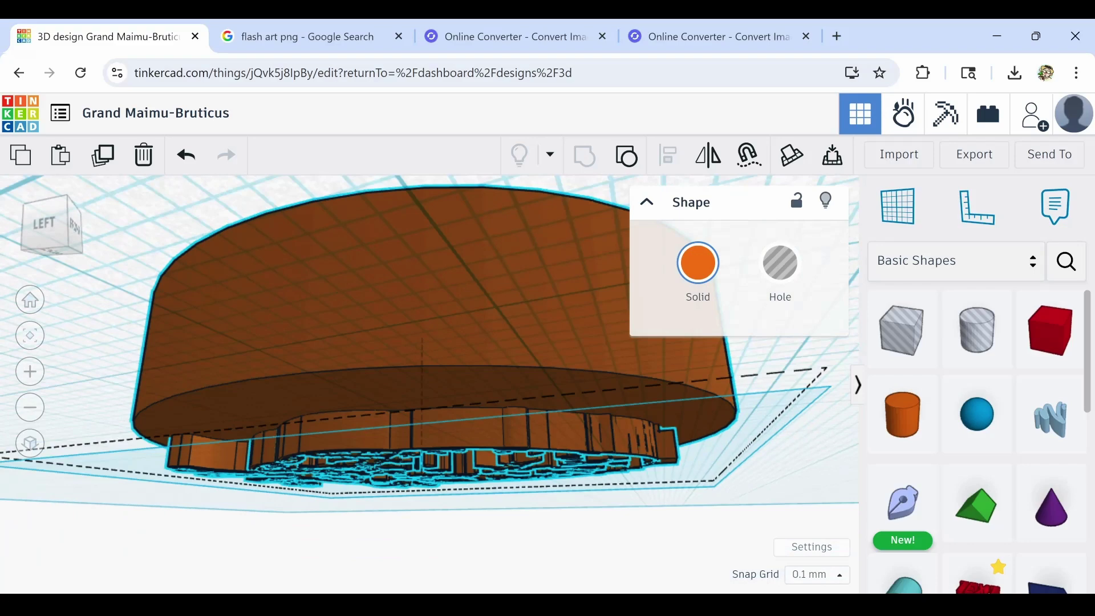
middle_click_drag(506, 412, 450, 472)
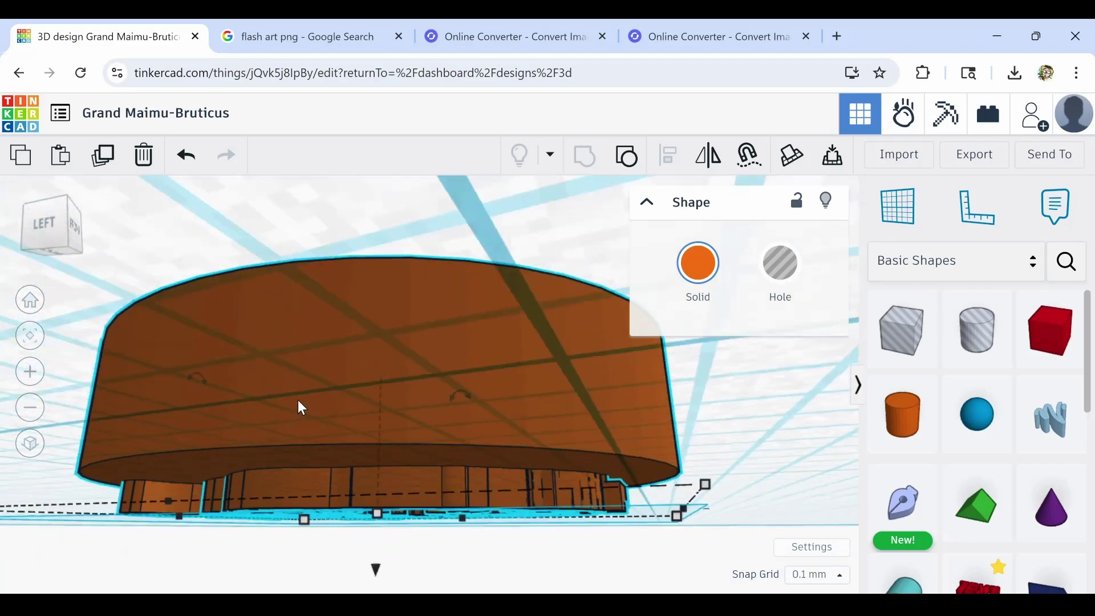
mouse_move(271, 323)
right_mouse_down()
mouse_move(222, 400)
mouse_move(418, 399)
mouse_move(418, 384)
mouse_move(348, 439)
right_mouse_up()
scroll(348, 439, "down", 5)
mouse_move(312, 246)
left_mouse_down()
mouse_move(386, 325)
mouse_move(319, 344)
left_mouse_up()
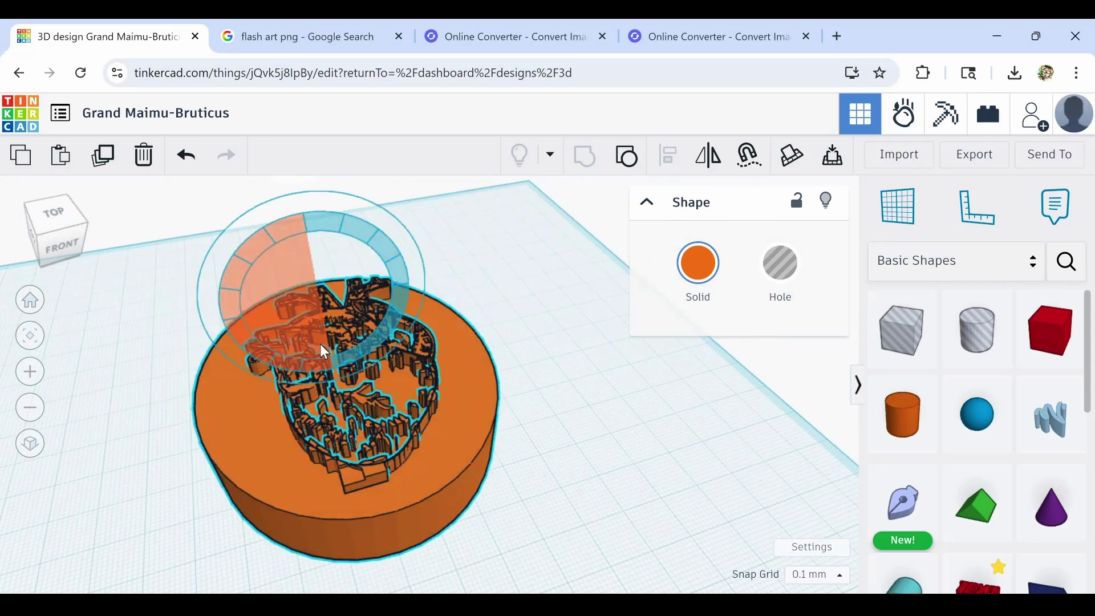
left_click(482, 300)
scroll(398, 351, "up", 5)
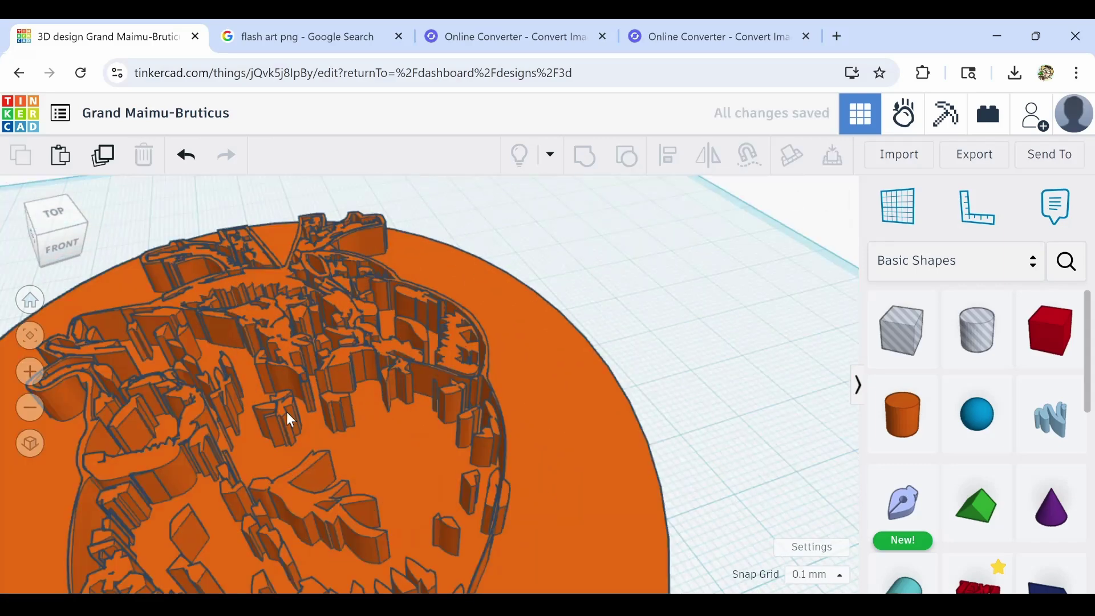
right_click_drag(286, 411, 423, 383)
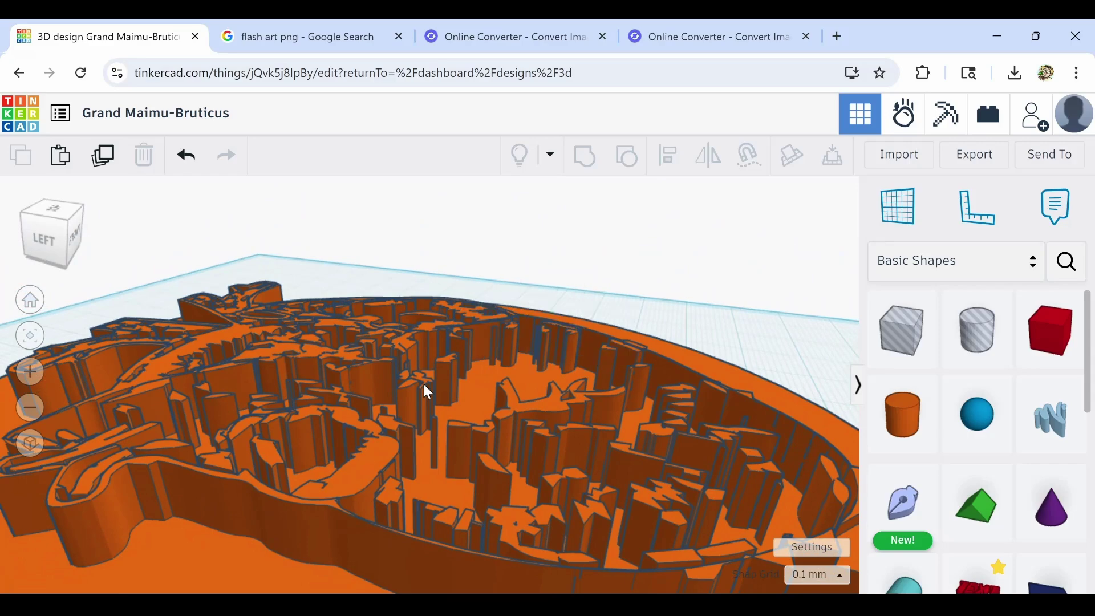
mouse_move(423, 385)
right_mouse_down()
mouse_move(285, 462)
mouse_move(270, 343)
right_mouse_up()
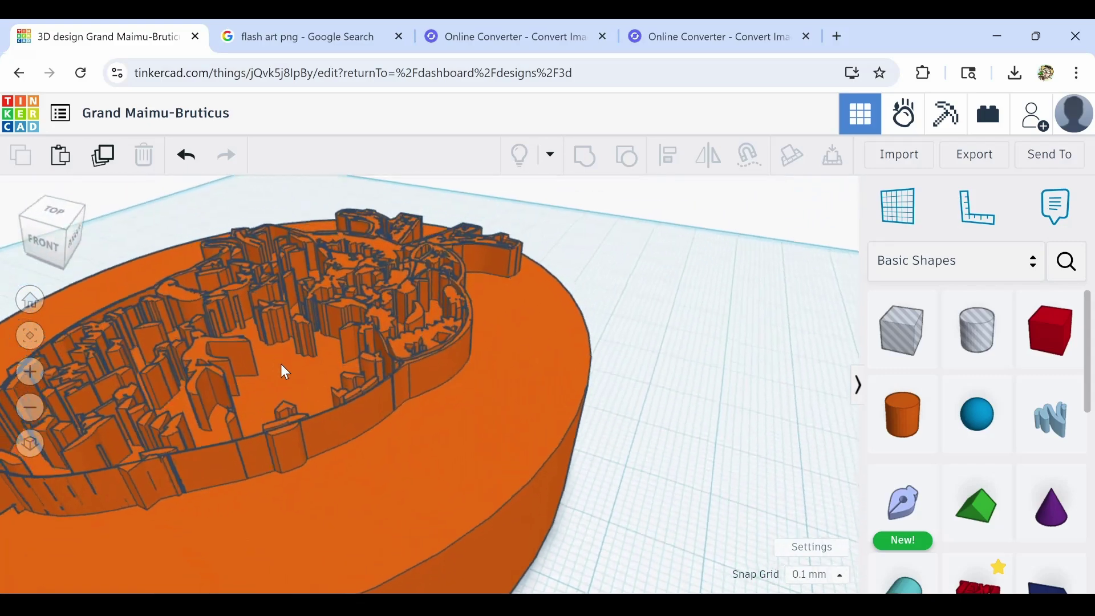
Step: Lower the heart design's height to 5.30 for a shallow relief
right_click_drag(271, 343, 247, 311)
left_click(247, 311)
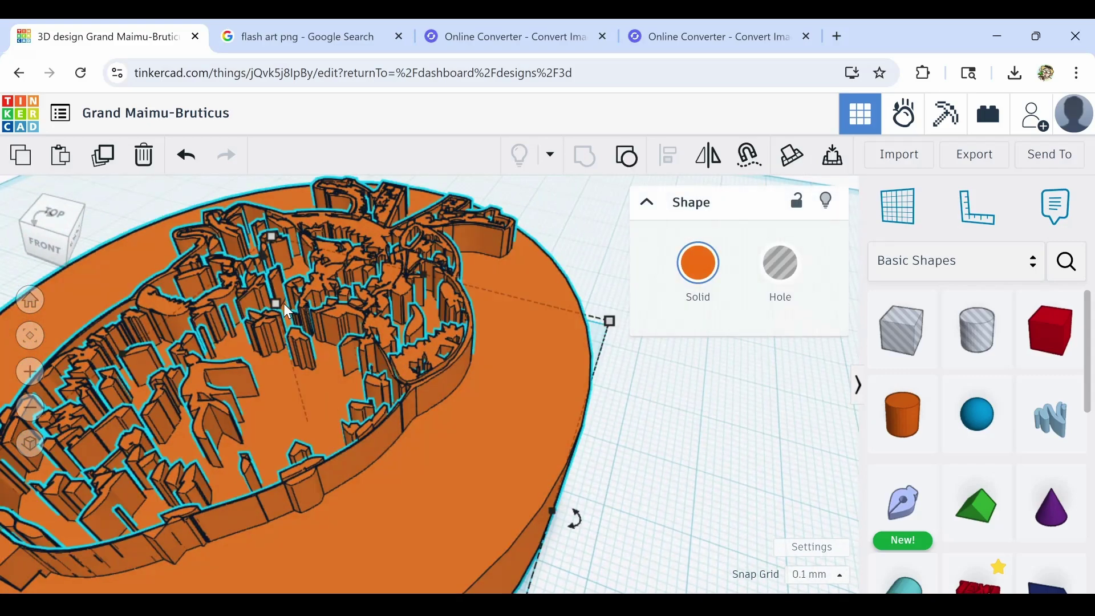
left_click_drag(285, 312, 287, 394)
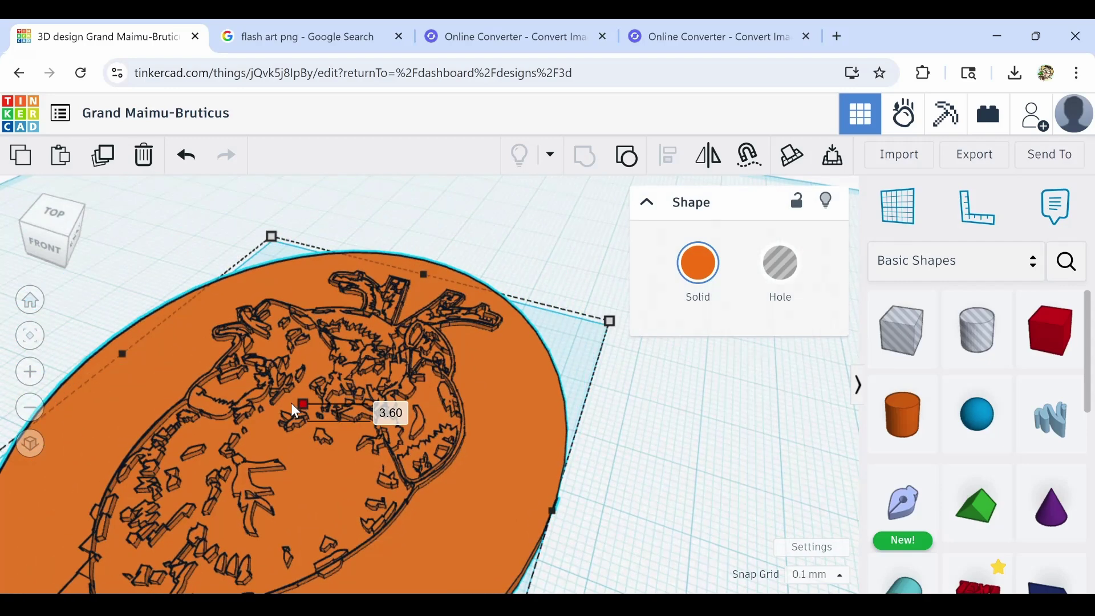
left_click(581, 419)
Step: Orbit the disc through low, angled and top-down views to inspect the relief
mouse_move(657, 457)
right_mouse_down()
mouse_move(511, 403)
mouse_move(459, 412)
mouse_move(437, 477)
right_mouse_up()
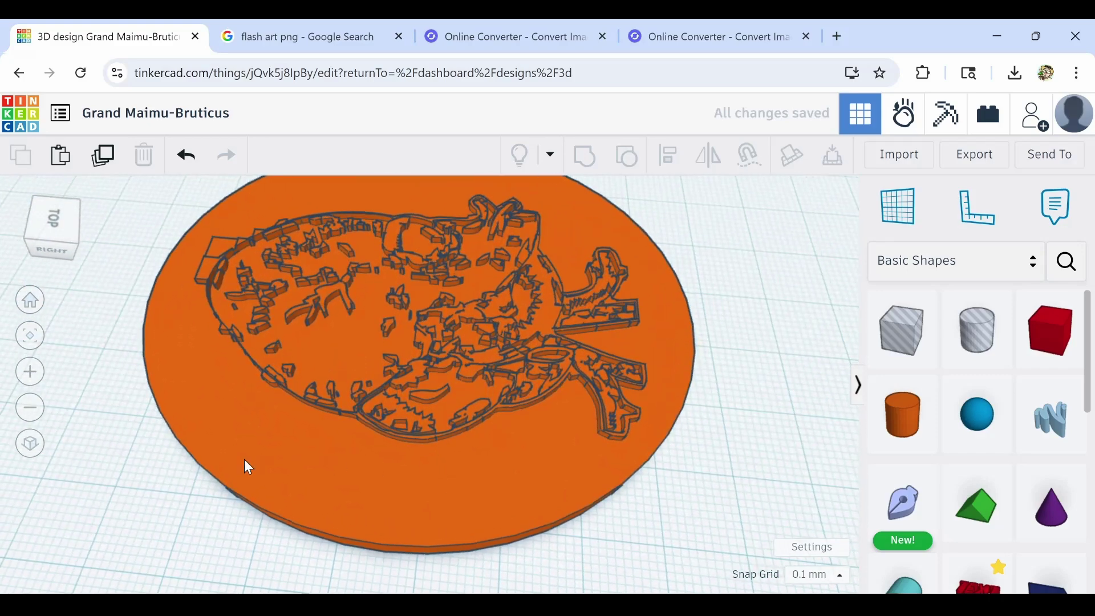
middle_click_drag(245, 460, 374, 507)
mouse_move(374, 508)
right_mouse_down()
mouse_move(354, 477)
mouse_move(477, 485)
mouse_move(514, 442)
mouse_move(363, 520)
mouse_move(449, 528)
right_mouse_up()
scroll(282, 533, "up", 5)
scroll(454, 527, "down", 2)
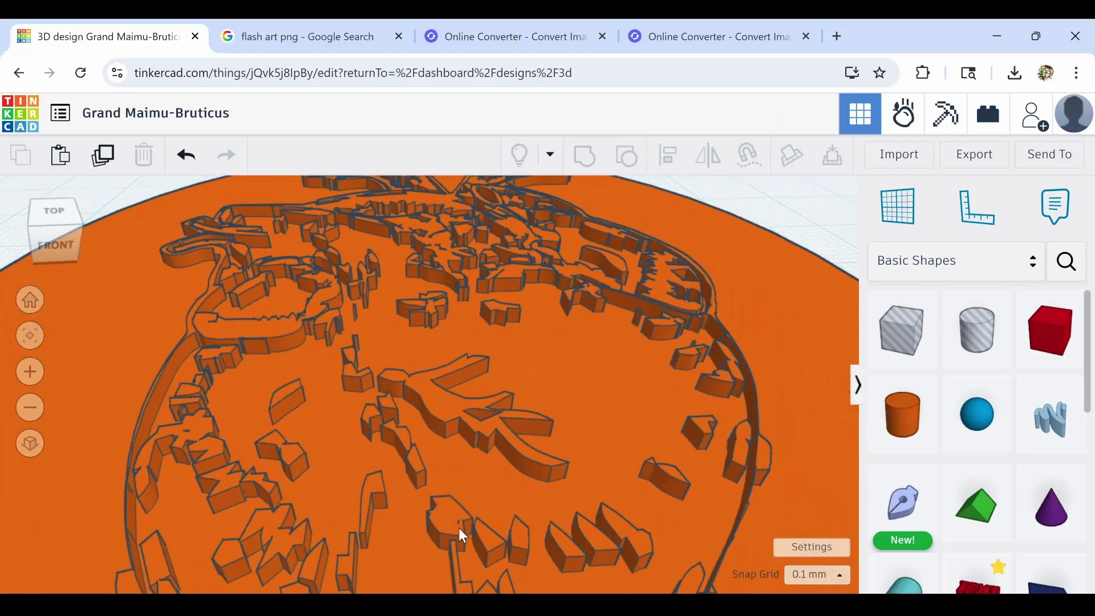
scroll(466, 518, "down", 2)
scroll(488, 479, "down", 5)
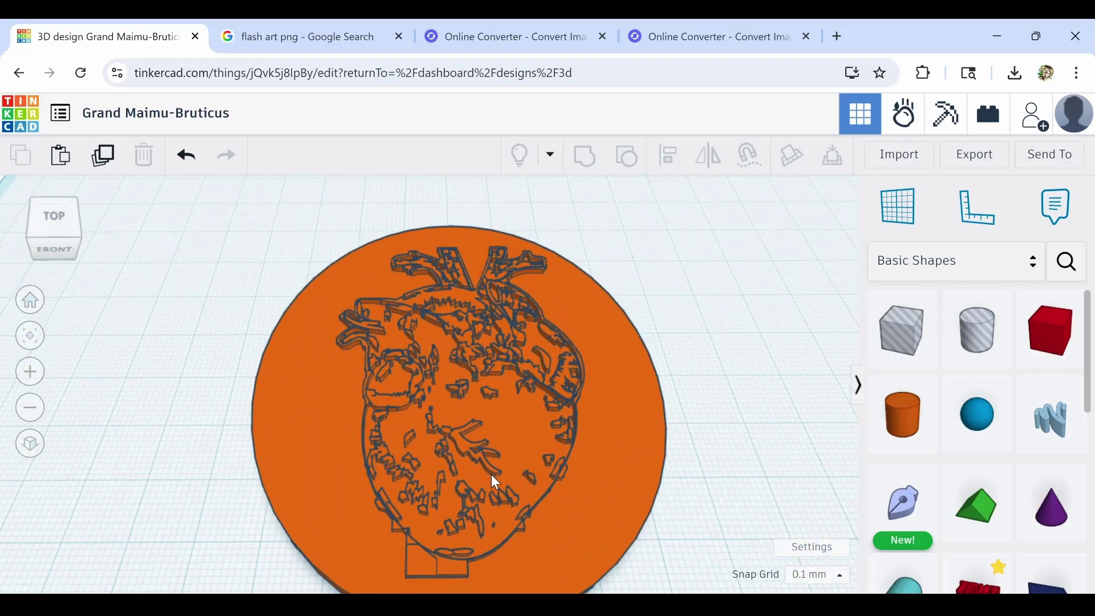
right_click_drag(491, 474, 491, 437)
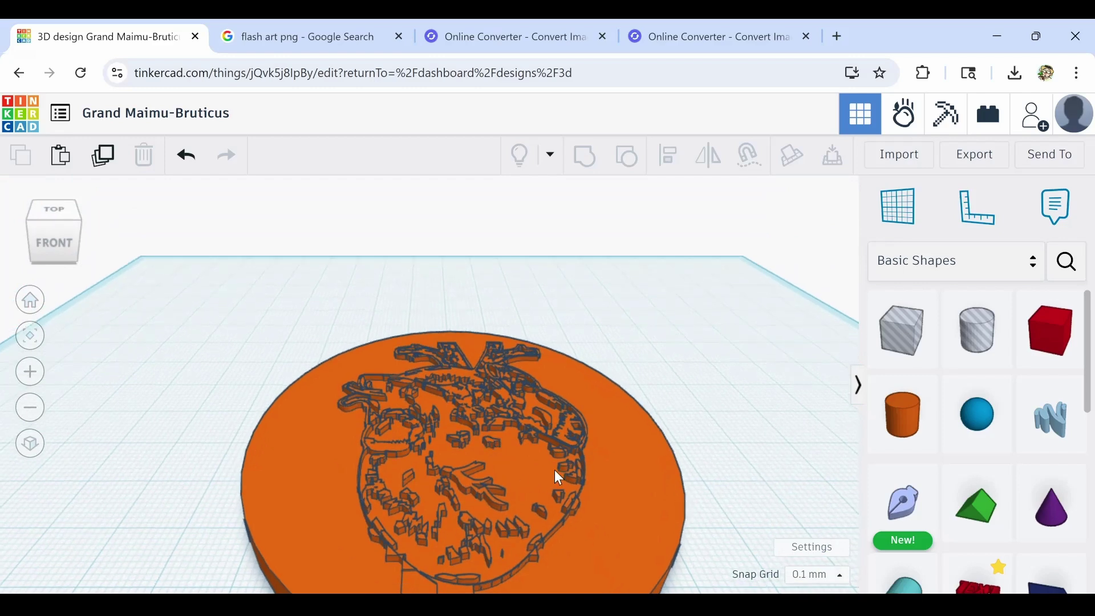
mouse_move(554, 470)
right_mouse_down()
mouse_move(514, 422)
mouse_move(525, 430)
mouse_move(473, 441)
mouse_move(393, 405)
right_mouse_up()
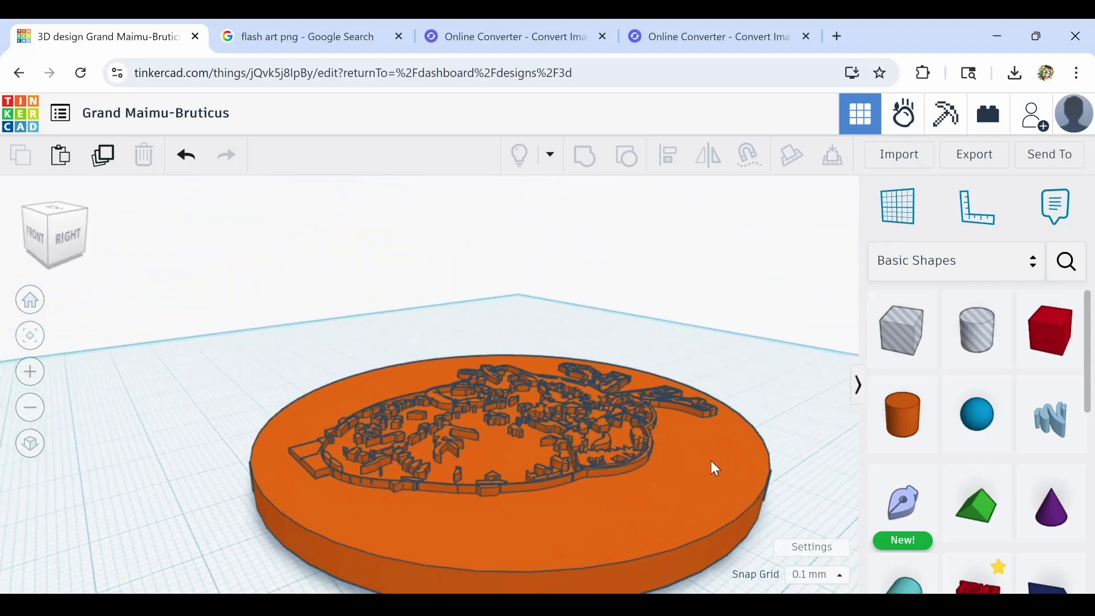
mouse_move(711, 460)
right_mouse_down()
mouse_move(587, 479)
mouse_move(641, 496)
mouse_move(480, 442)
mouse_move(531, 443)
mouse_move(403, 482)
mouse_move(403, 456)
mouse_move(422, 498)
mouse_move(425, 443)
mouse_move(410, 426)
mouse_move(306, 400)
mouse_move(347, 402)
right_mouse_up()
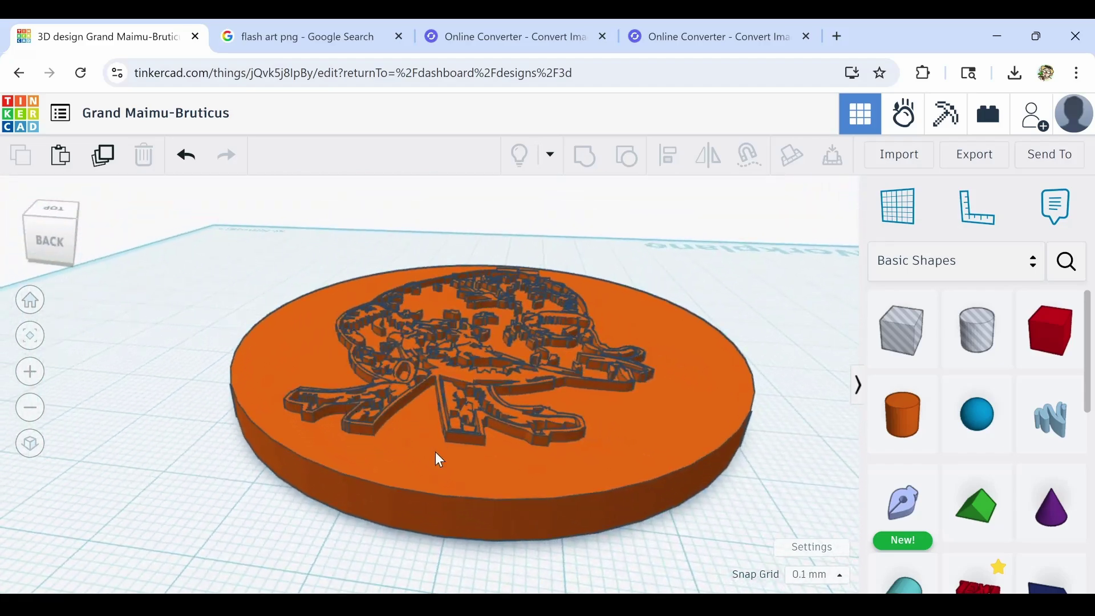
mouse_move(435, 452)
right_mouse_down()
mouse_move(333, 391)
mouse_move(328, 511)
mouse_move(327, 491)
mouse_move(103, 483)
mouse_move(235, 484)
mouse_move(332, 417)
mouse_move(319, 381)
mouse_move(331, 315)
mouse_move(466, 350)
mouse_move(439, 369)
right_mouse_up()
scroll(449, 383, "down", 5)
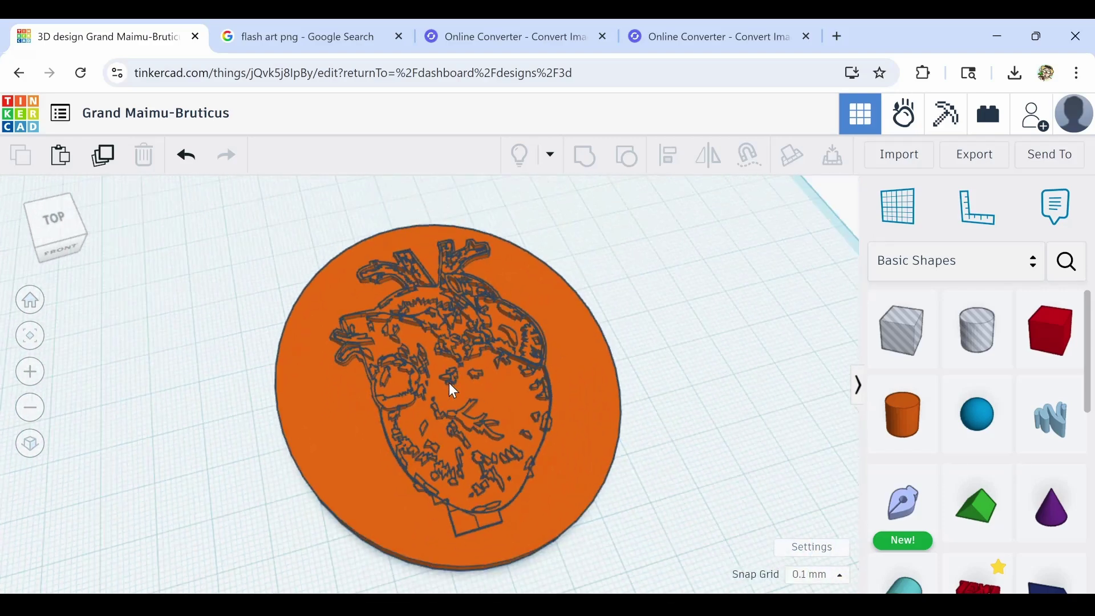
scroll(449, 386, "up", 3)
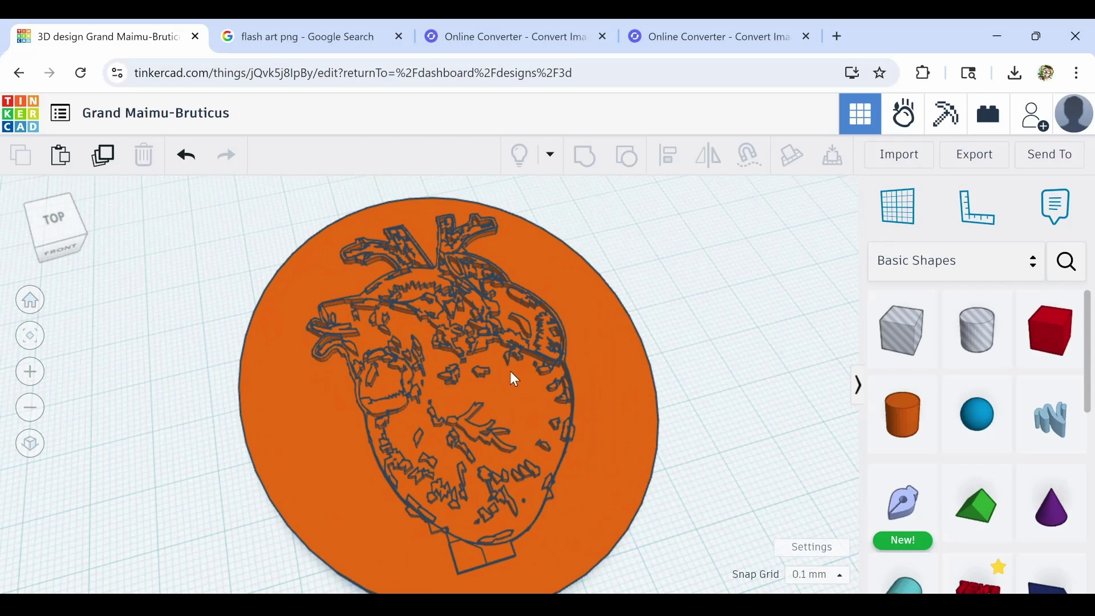
scroll(481, 368, "down", 3)
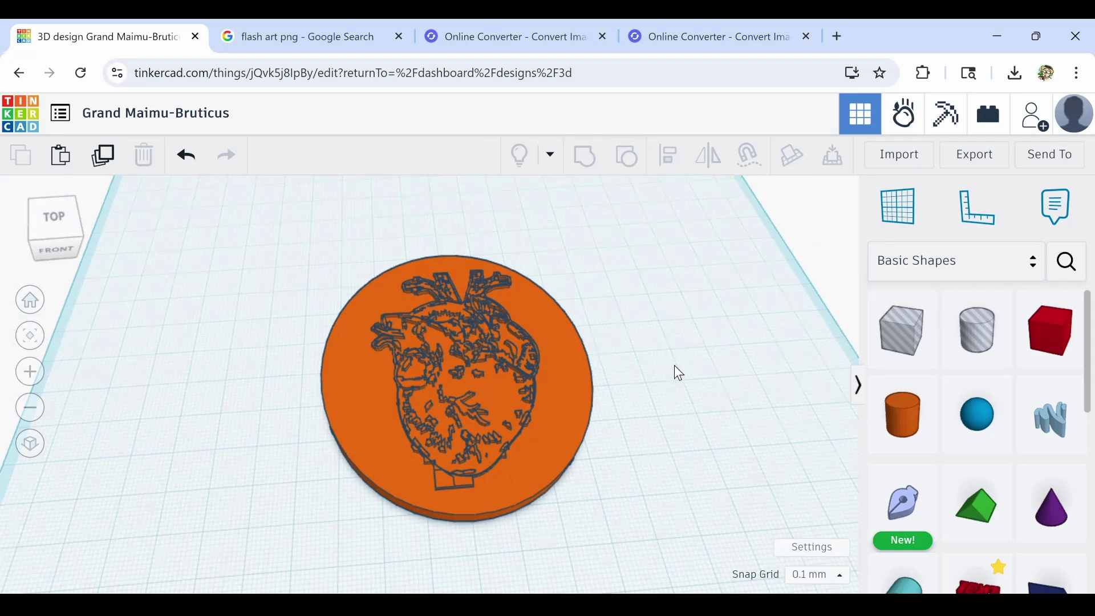
mouse_move(633, 436)
right_mouse_down()
mouse_move(613, 395)
mouse_move(619, 436)
right_mouse_up()
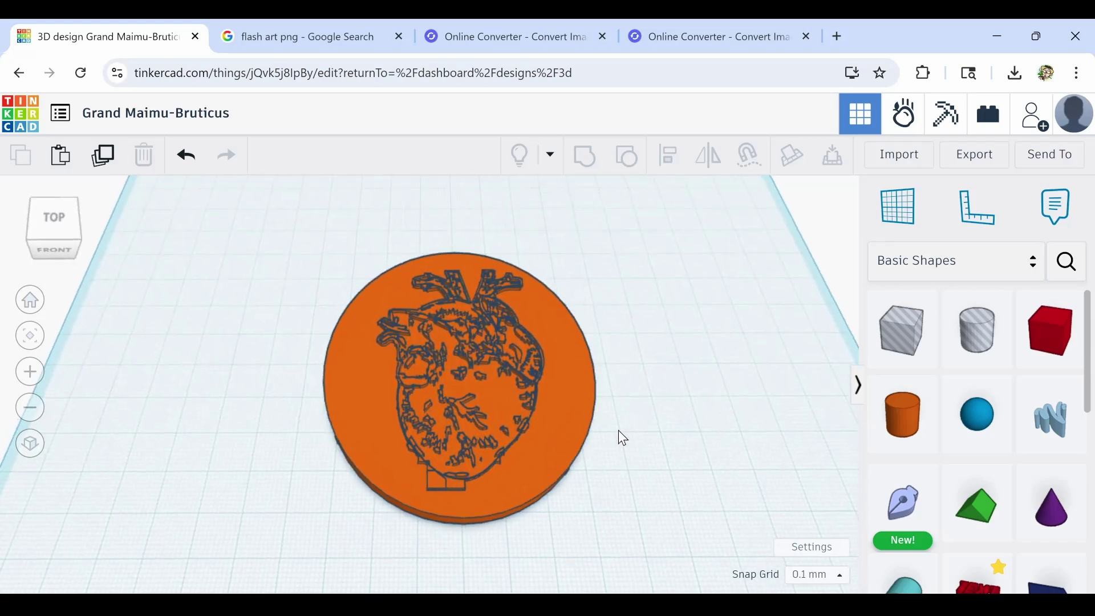
scroll(486, 379, "up", 2)
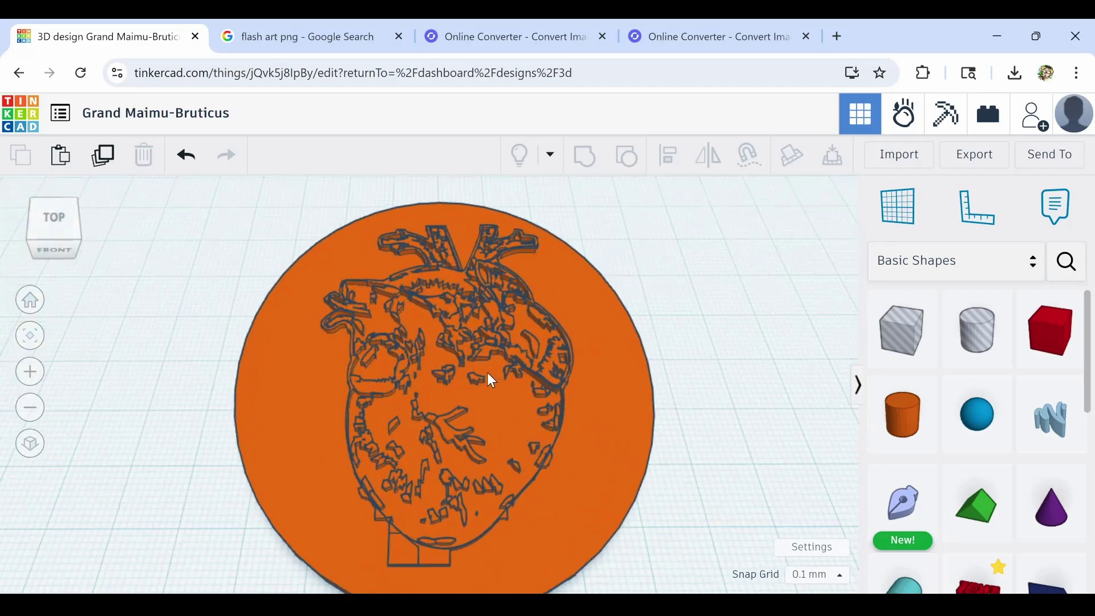
scroll(476, 384, "up", 1)
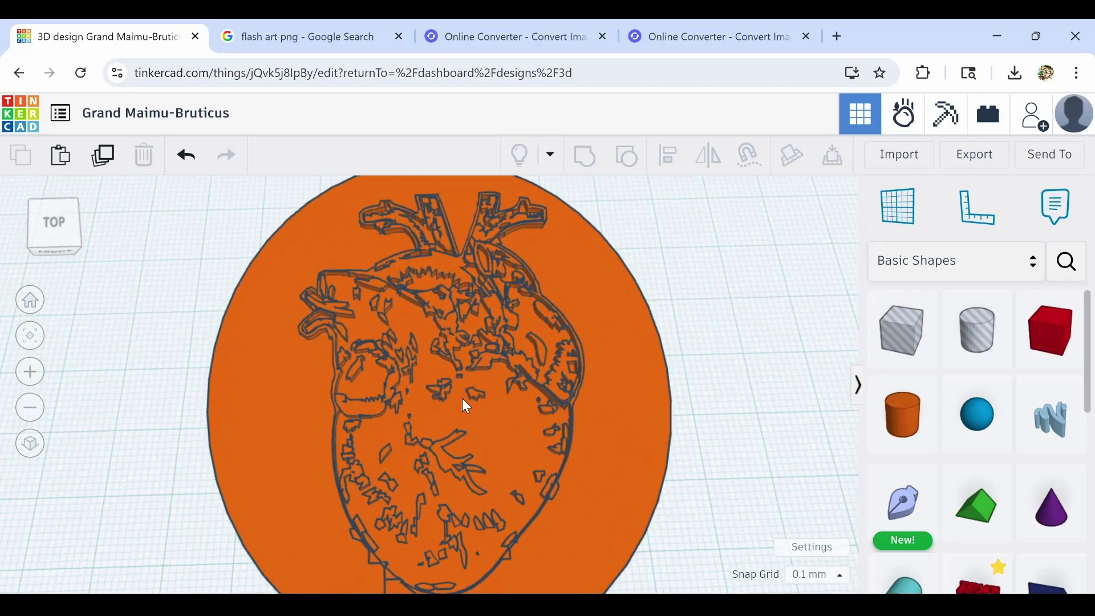
scroll(454, 421, "up", 3)
scroll(453, 420, "down", 5)
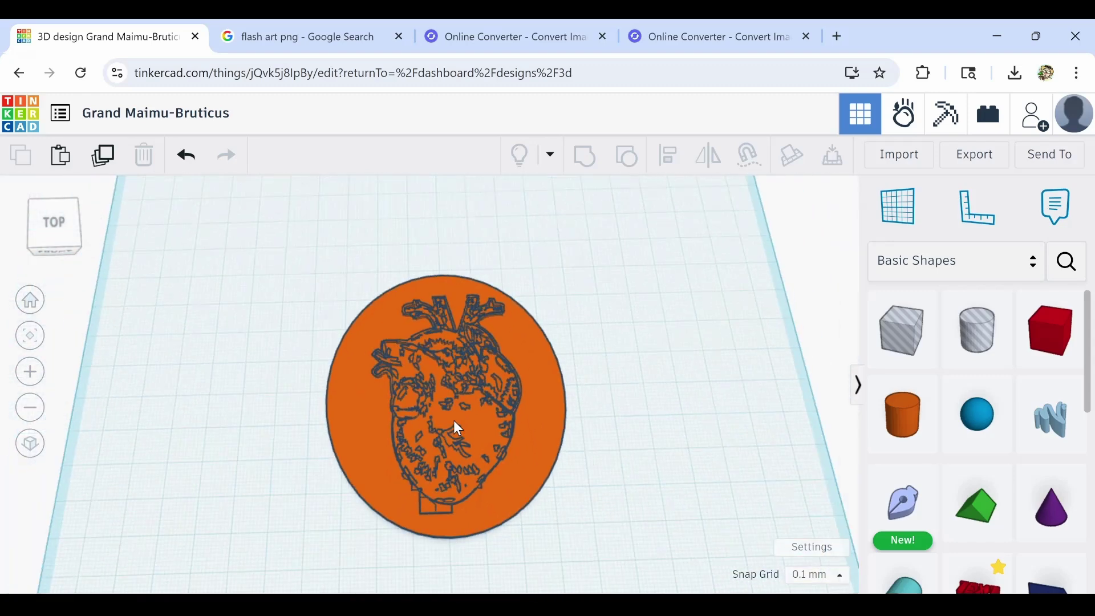
scroll(454, 421, "up", 3)
middle_click_drag(454, 420, 474, 386)
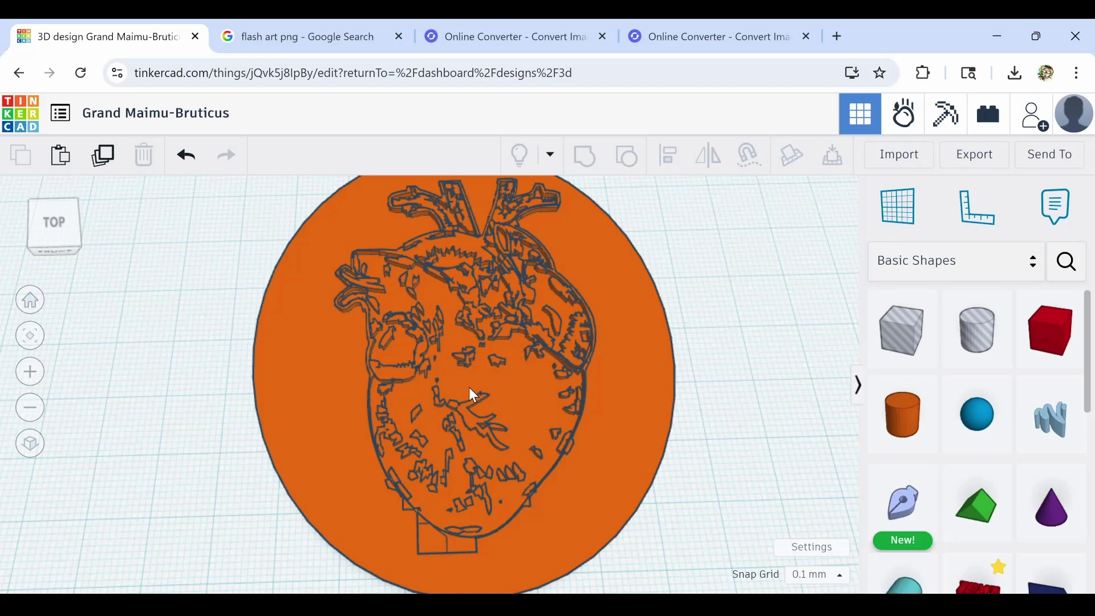
middle_click_drag(466, 378, 464, 401)
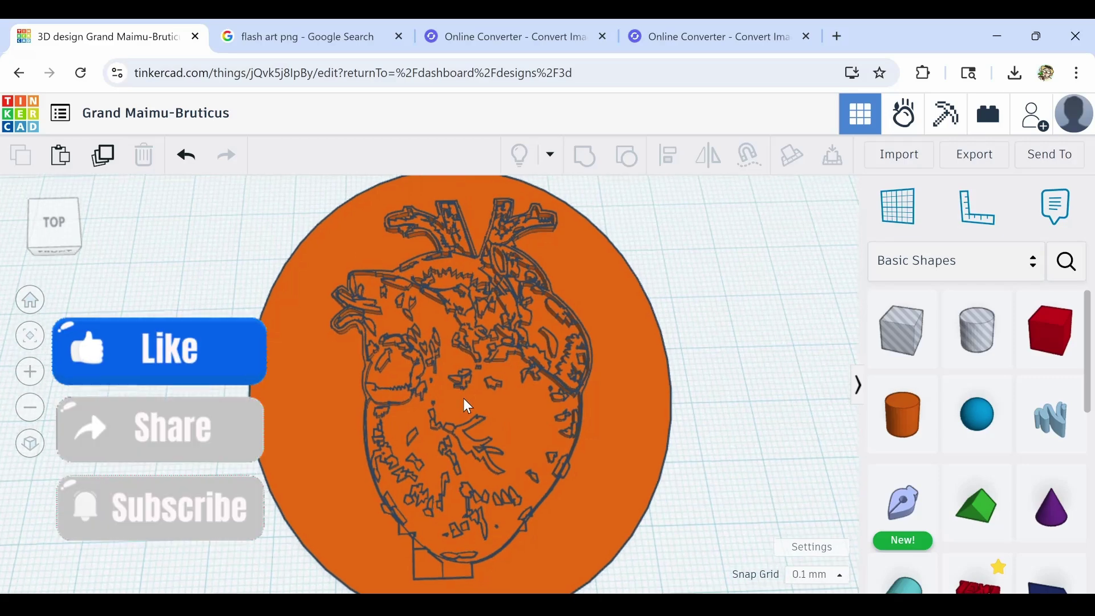
middle_click_drag(465, 401, 459, 386)
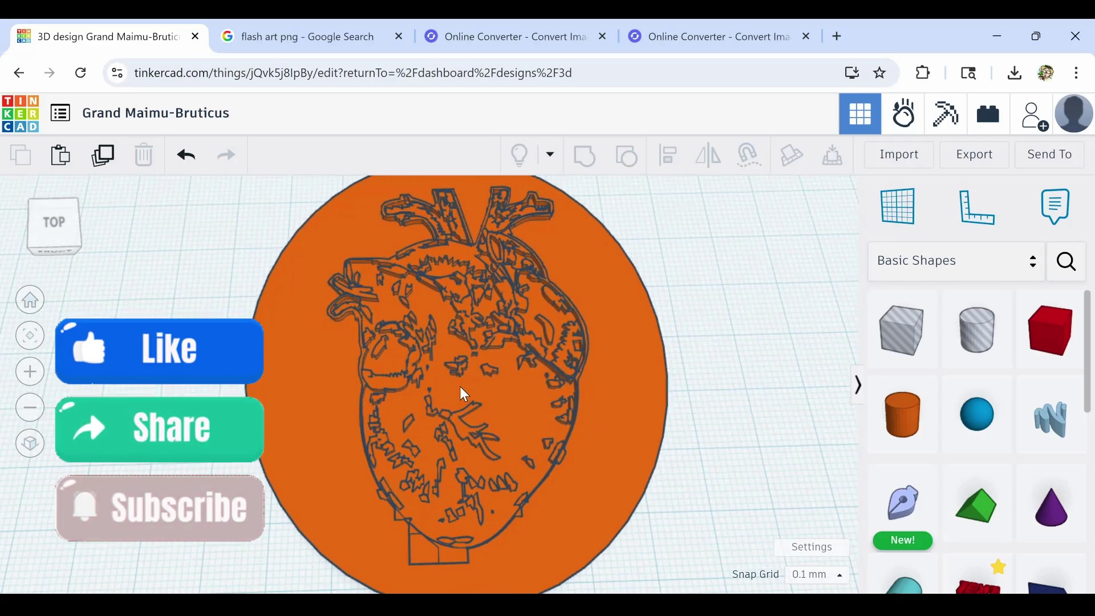
scroll(459, 386, "up", 3)
scroll(460, 386, "down", 5)
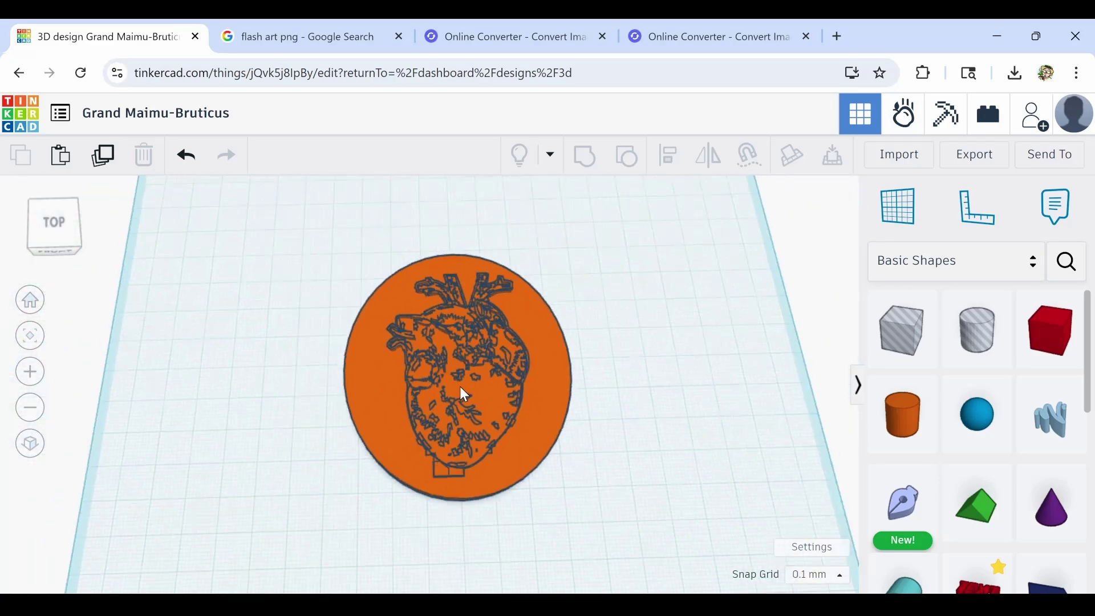
scroll(460, 386, "up", 4)
scroll(459, 386, "up", 2)
scroll(459, 386, "down", 5)
scroll(459, 385, "up", 5)
scroll(460, 386, "down", 5)
scroll(460, 386, "up", 4)
scroll(460, 386, "down", 4)
scroll(460, 386, "down", 1)
scroll(460, 386, "up", 4)
scroll(459, 387, "down", 4)
scroll(460, 386, "up", 3)
scroll(459, 387, "down", 3)
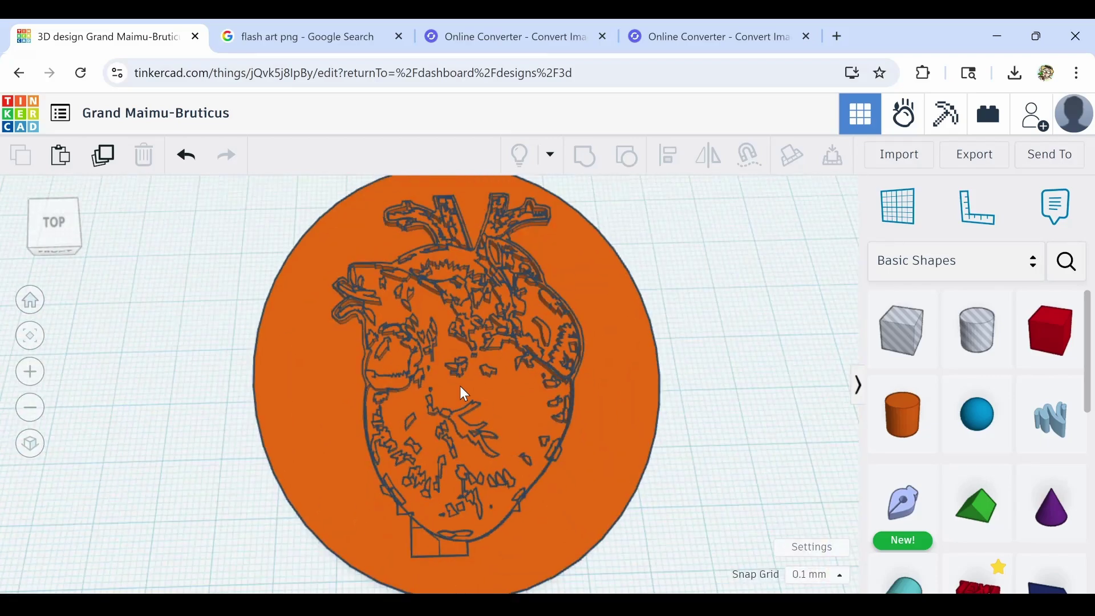
scroll(460, 386, "up", 3)
scroll(459, 386, "down", 3)
scroll(460, 386, "down", 1)
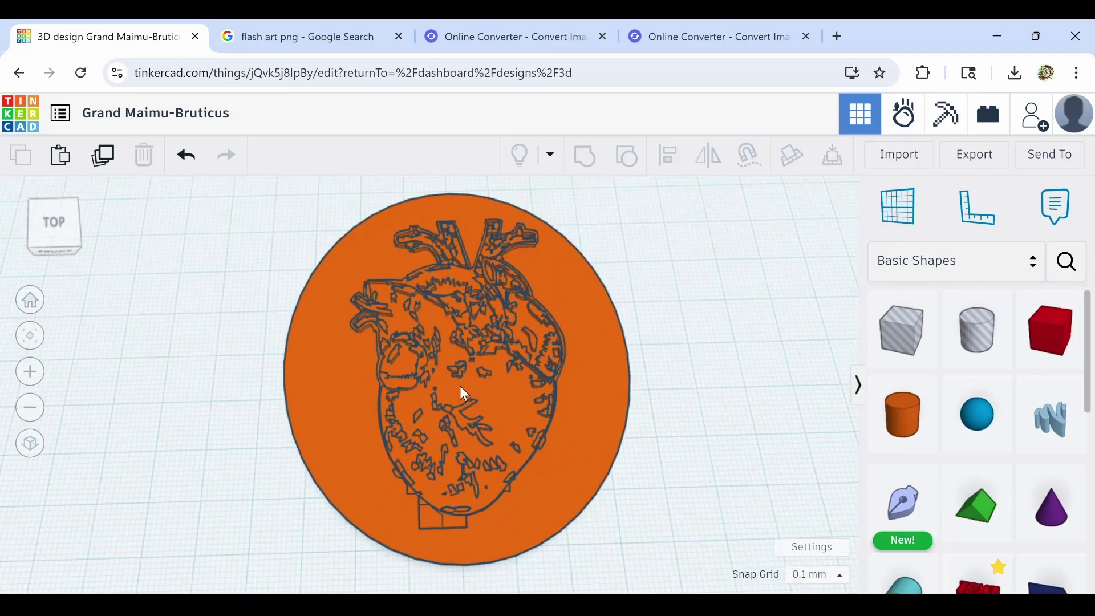
scroll(485, 386, "up", 2)
scroll(485, 387, "up", 1)
scroll(497, 390, "down", 3)
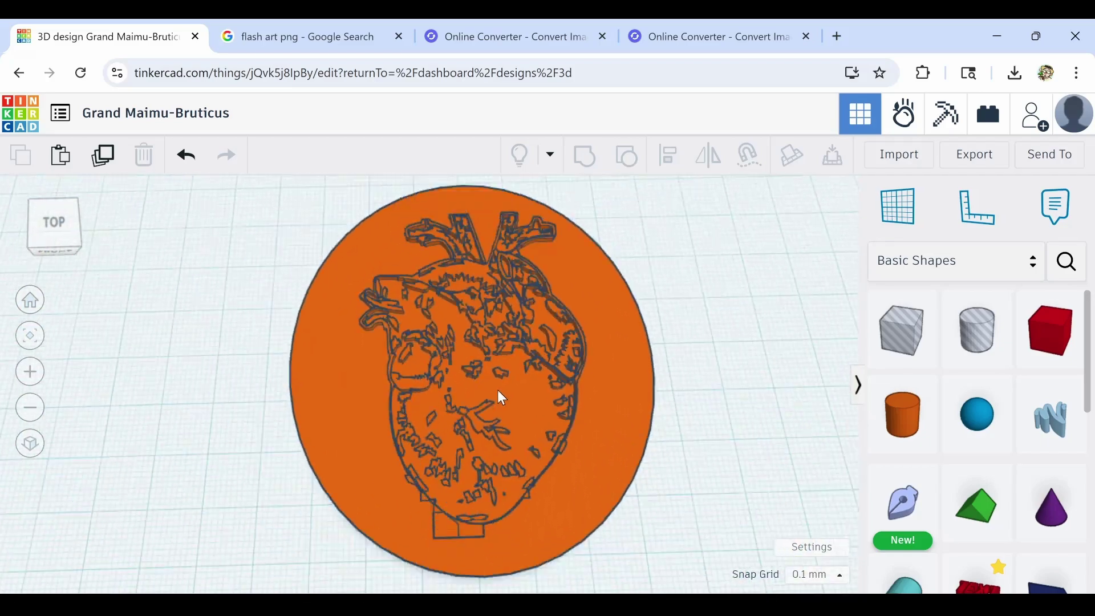